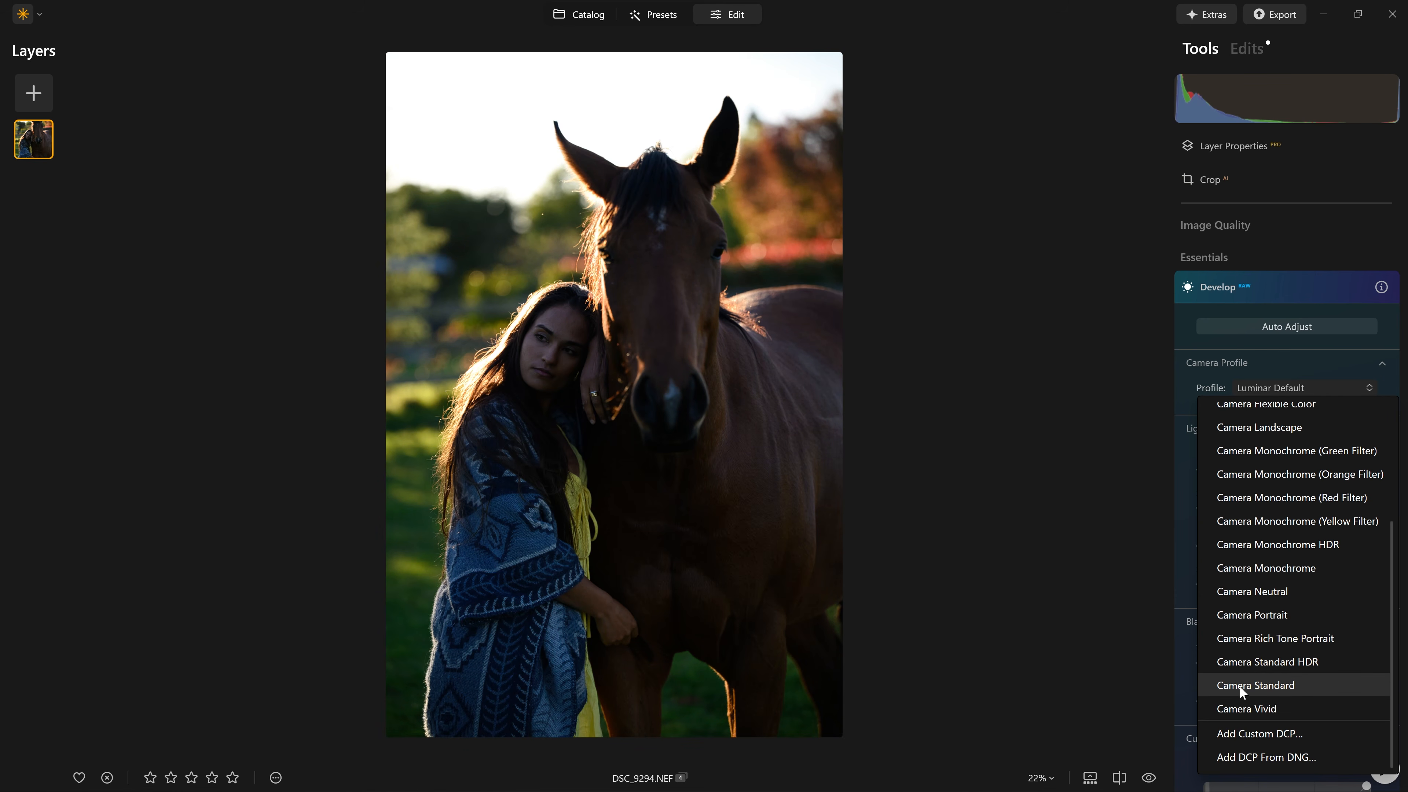
# Try the Camera Vivid, Camera Standard and Camera Neutral camera profiles on the raw photo.
pyautogui.click(1247, 710)
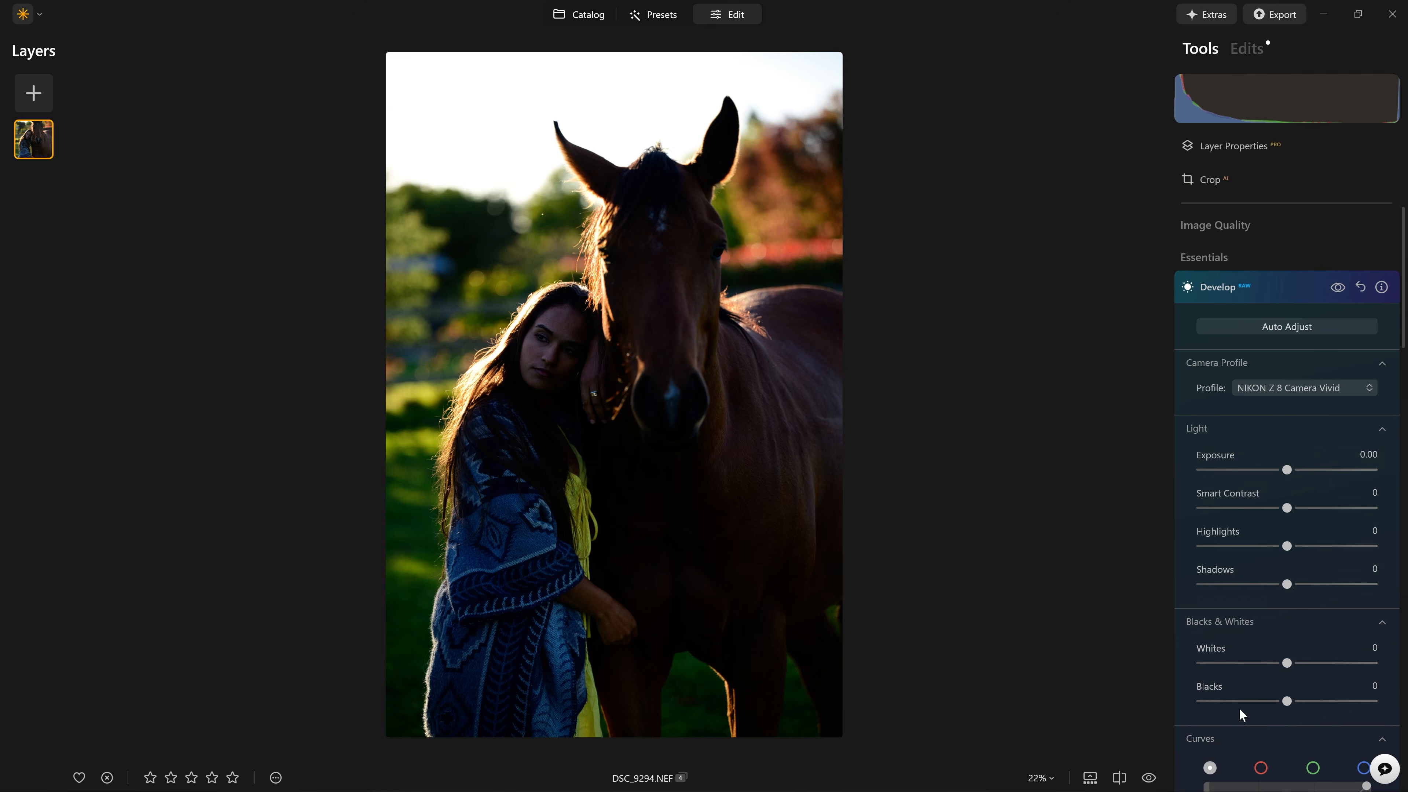
pyautogui.click(1295, 388)
pyautogui.click(1230, 687)
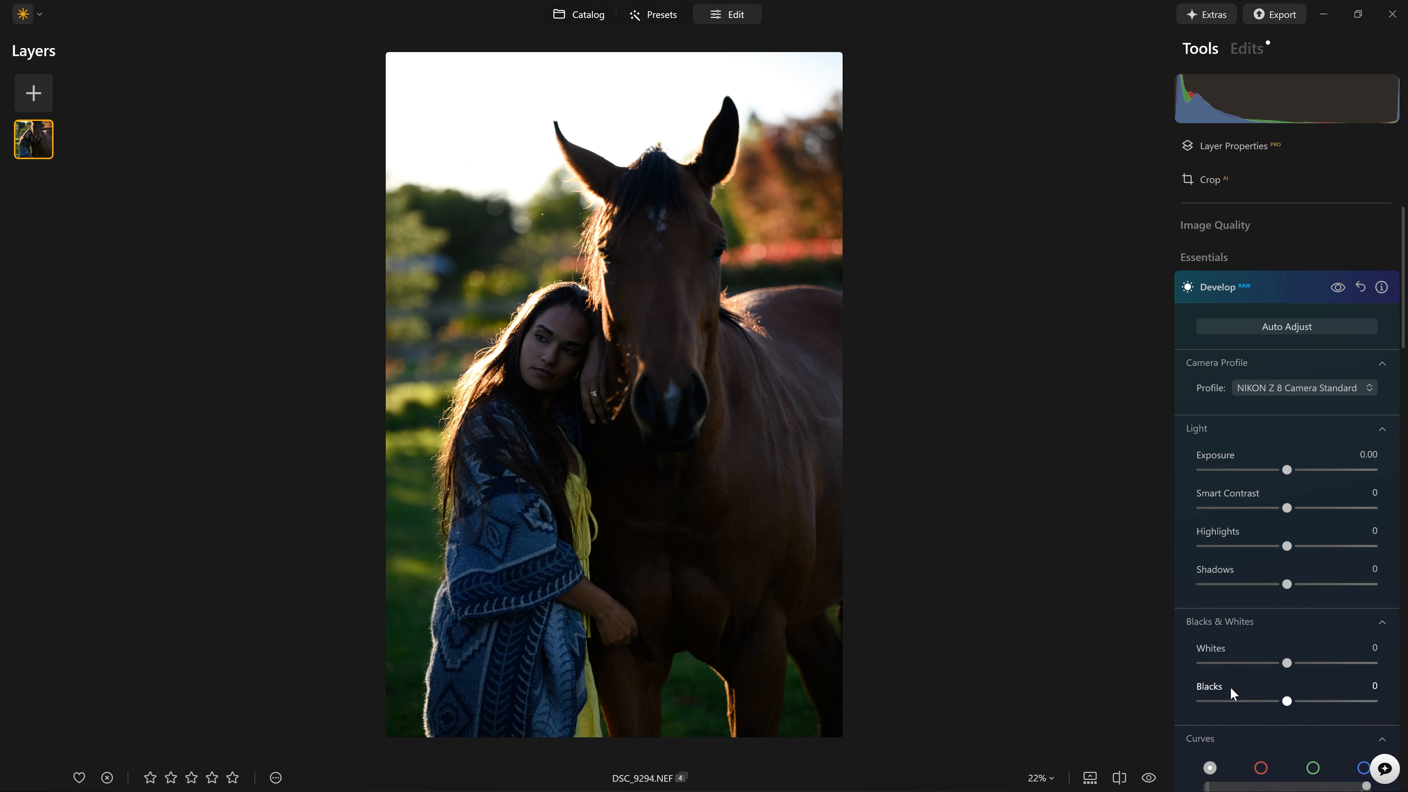
pyautogui.click(1312, 384)
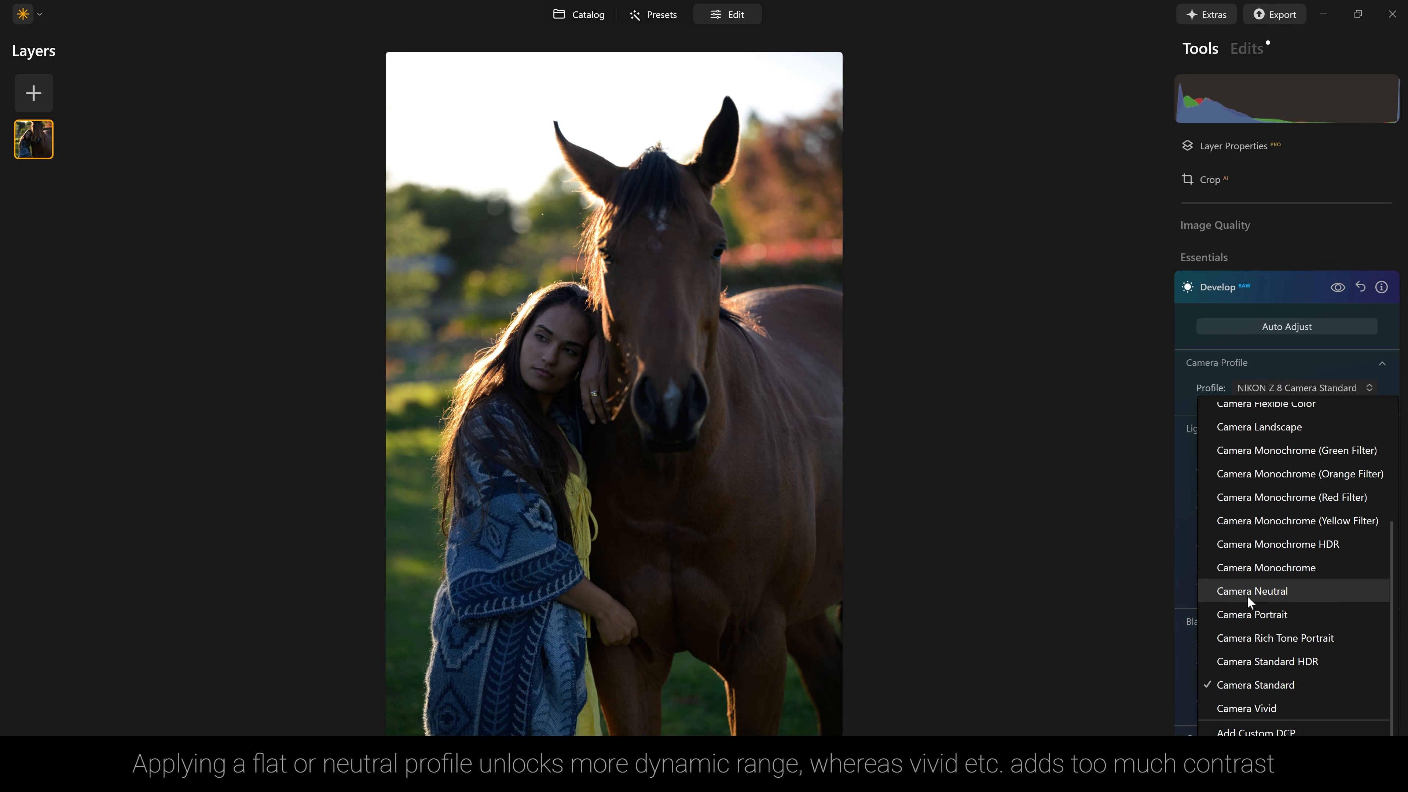
pyautogui.click(1248, 596)
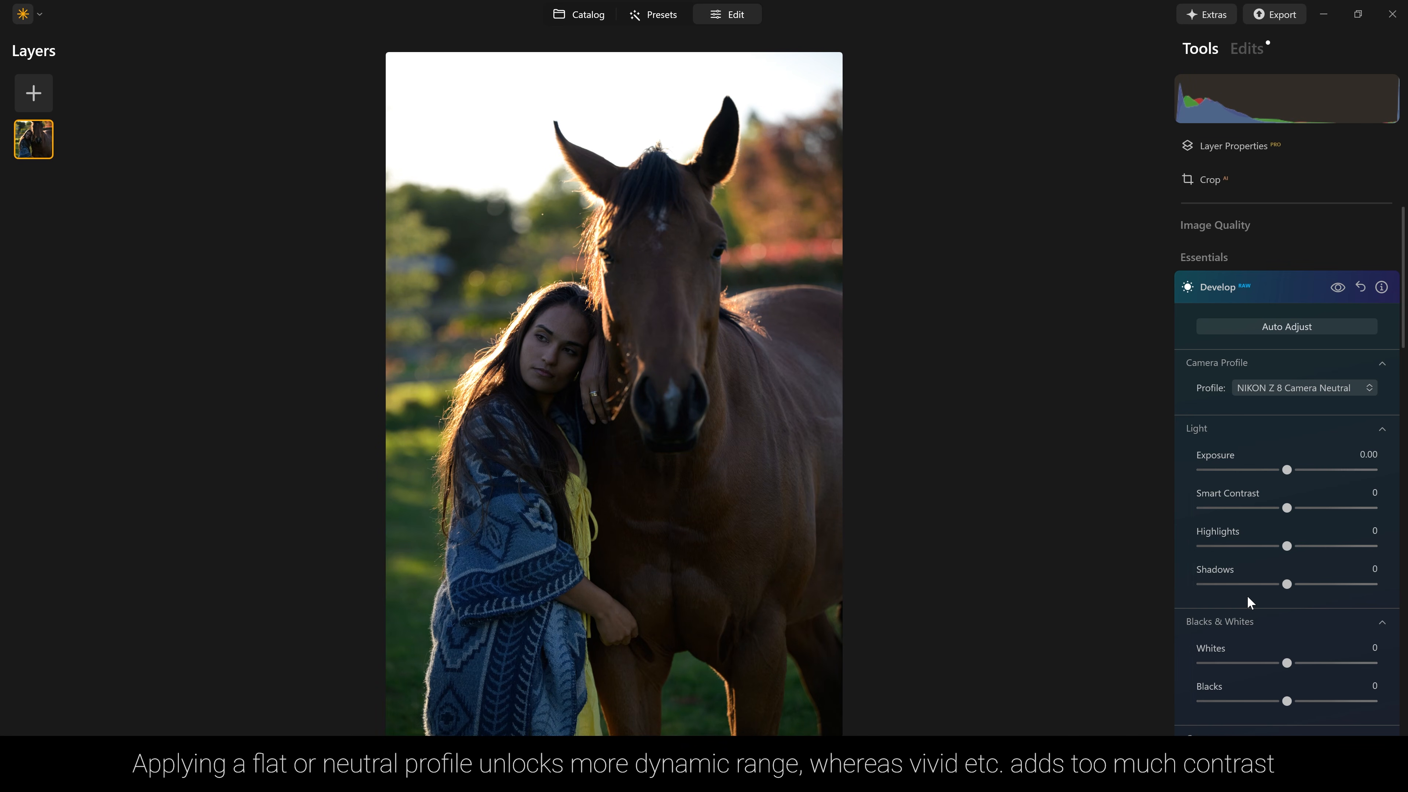
# Compare the Luminar Default and Adobe Standard camera profiles on the raw photo.
pyautogui.click(1291, 387)
pyautogui.scroll(2, 1271, 425)
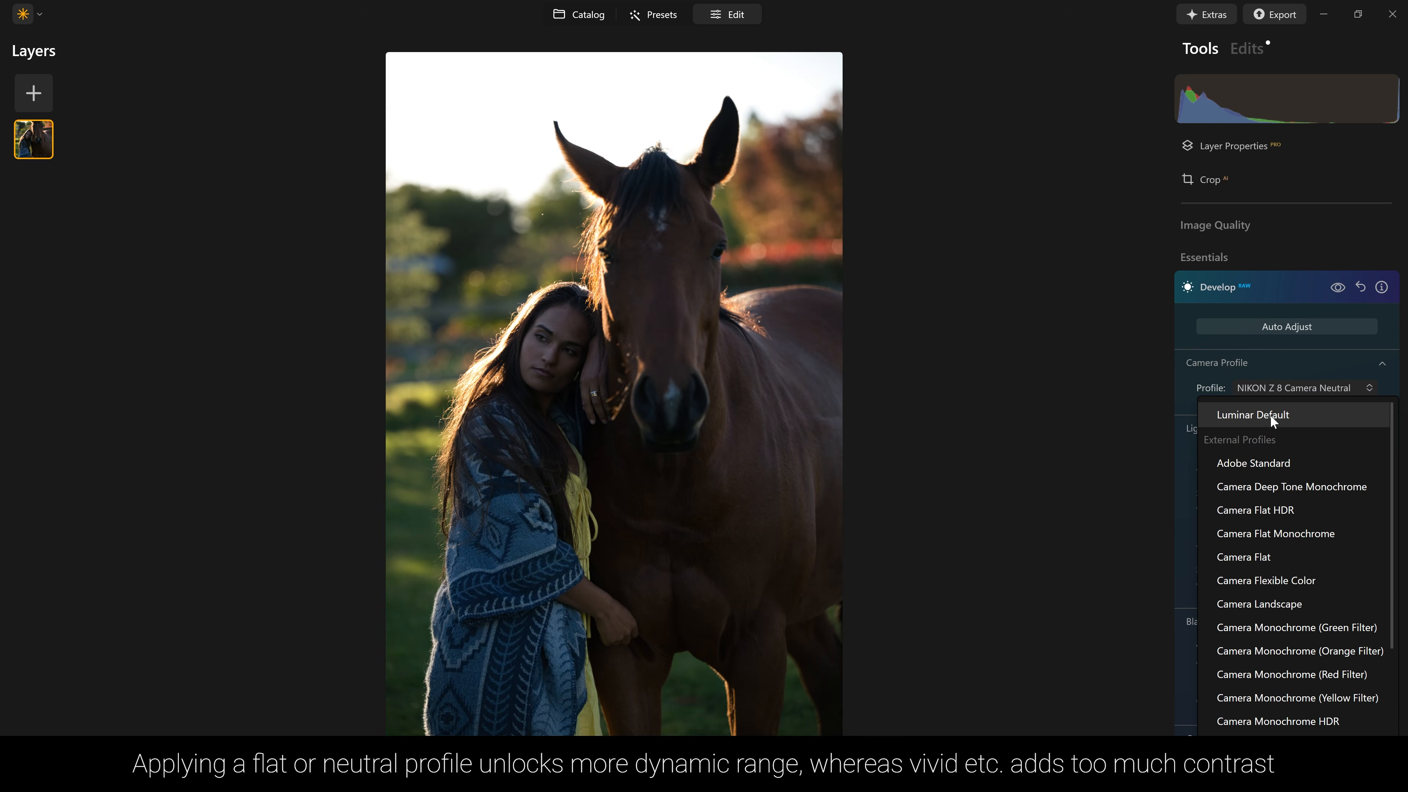
pyautogui.click(1271, 415)
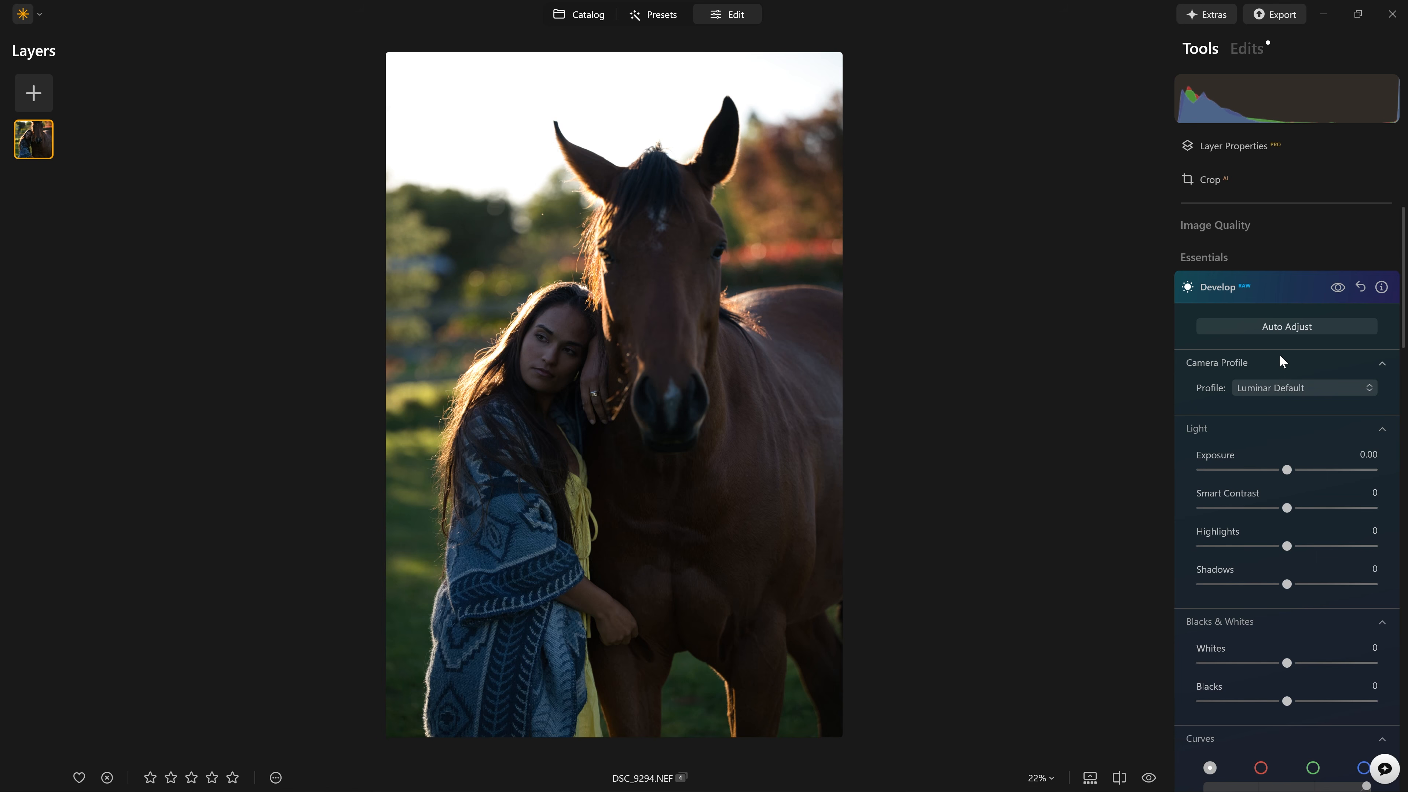
pyautogui.click(1287, 393)
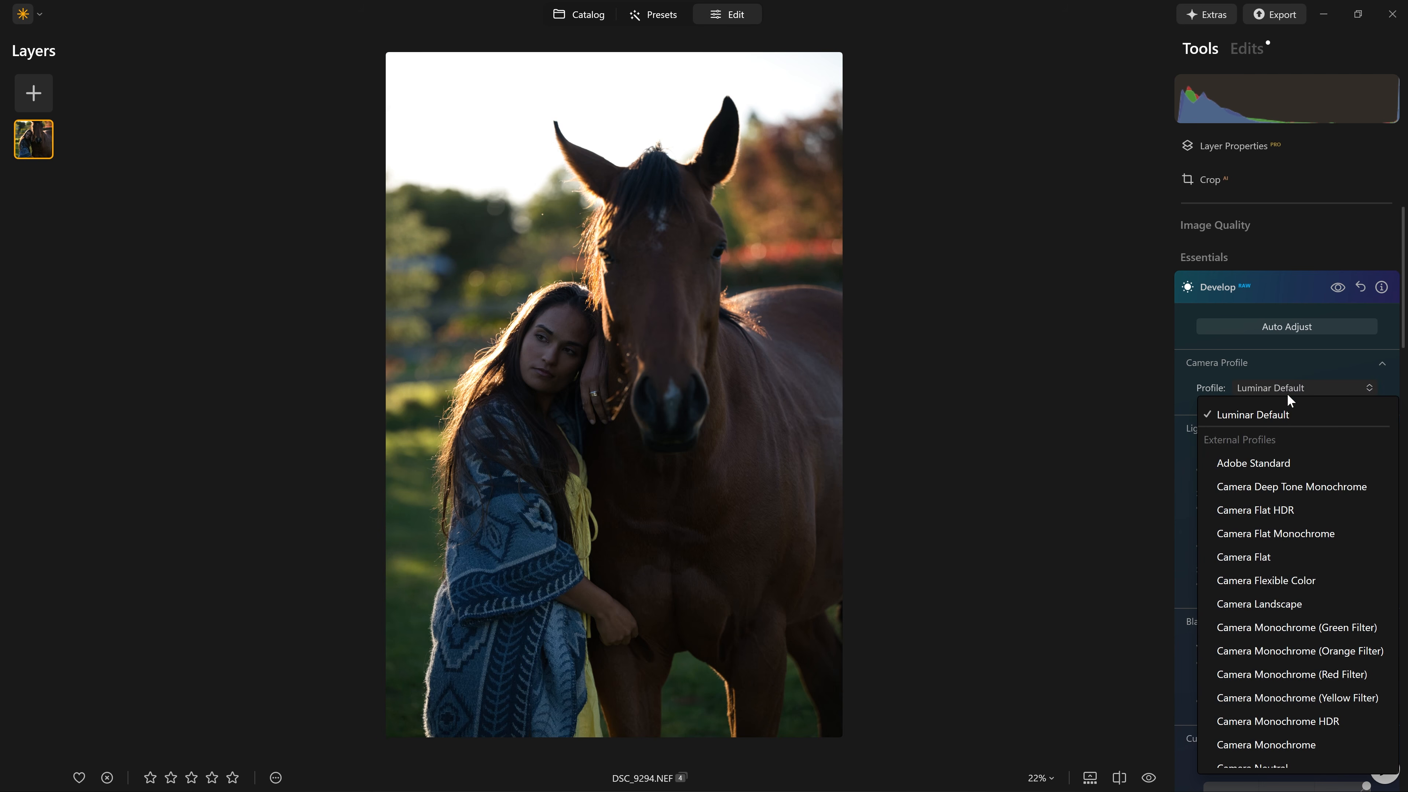
pyautogui.click(1286, 464)
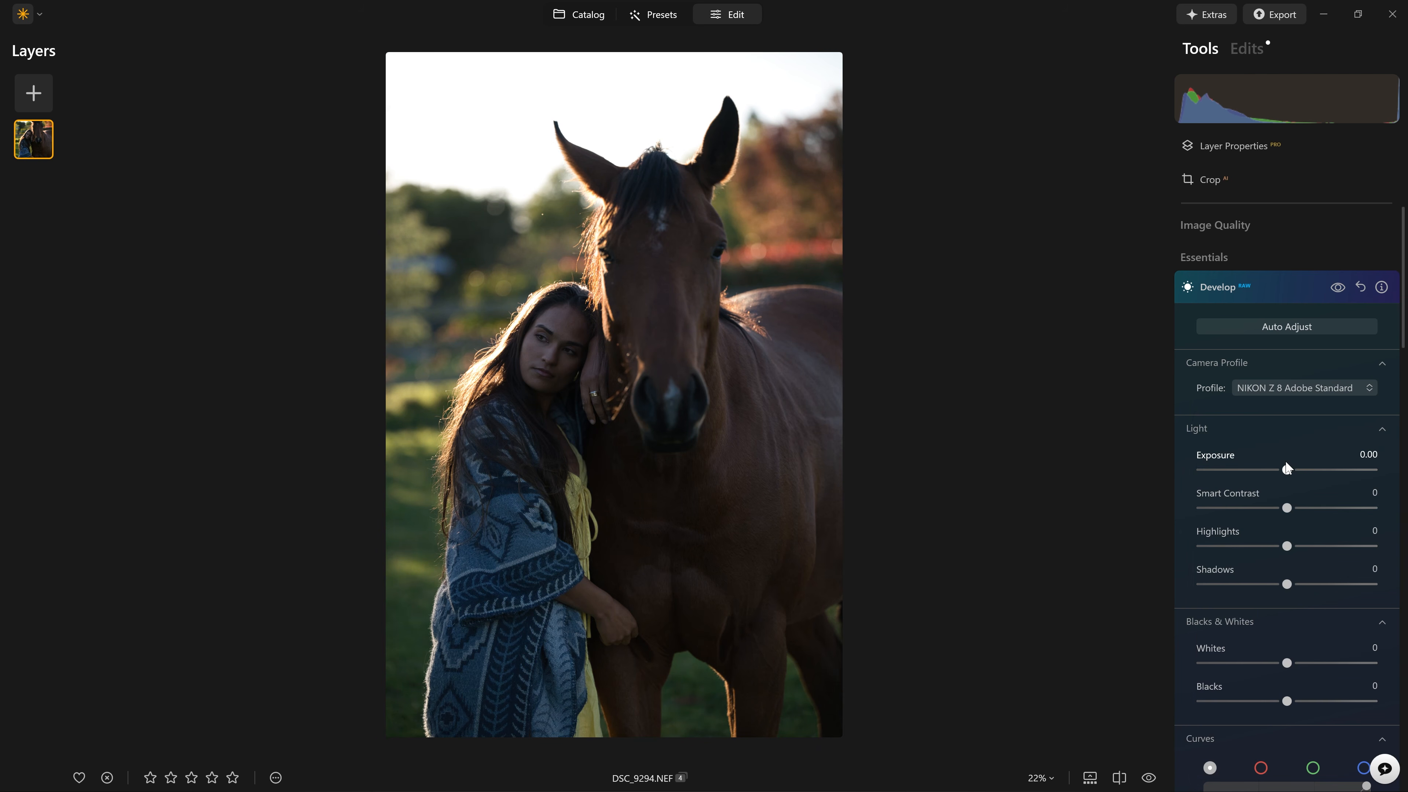
# Apply the Camera Flat profile to the raw photo.
pyautogui.click(1283, 390)
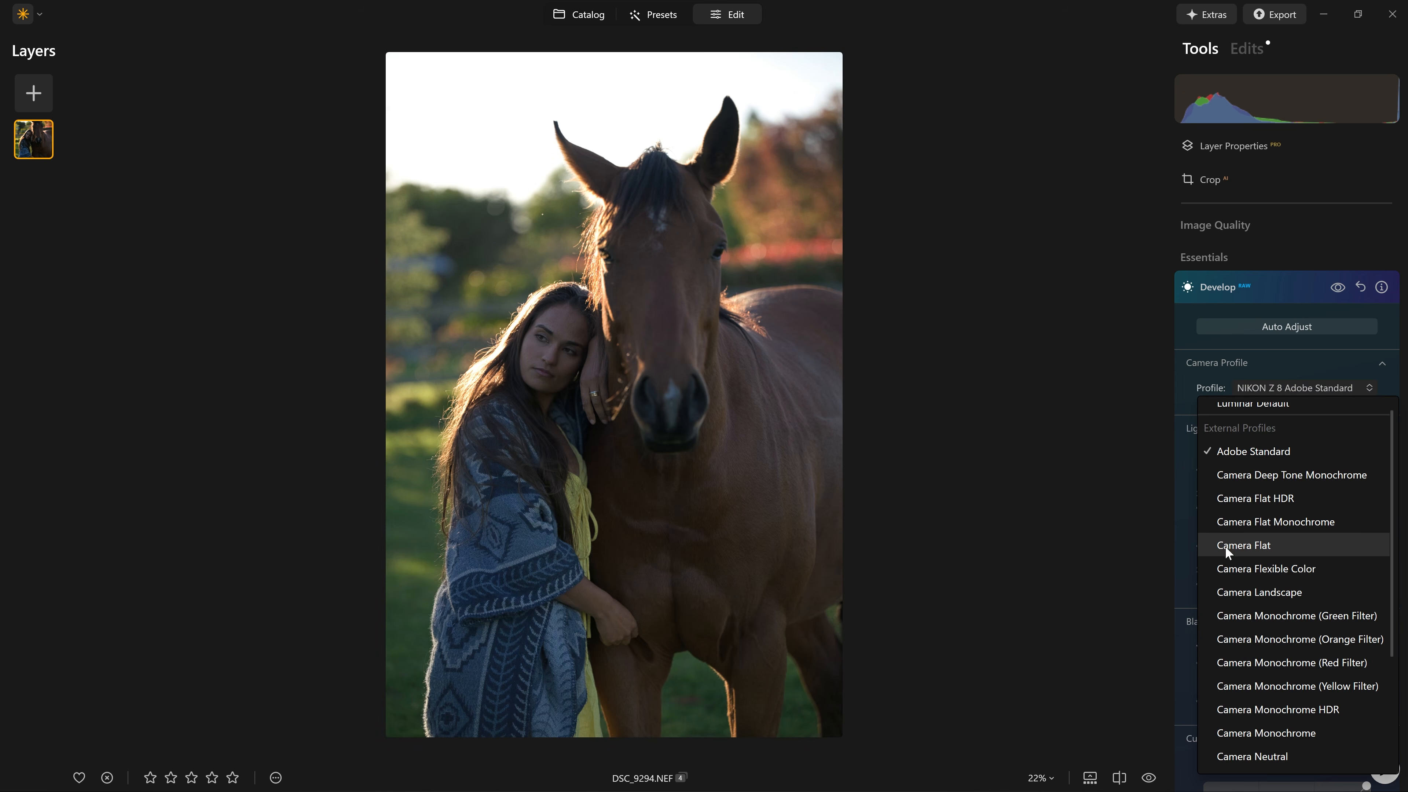
pyautogui.click(1247, 542)
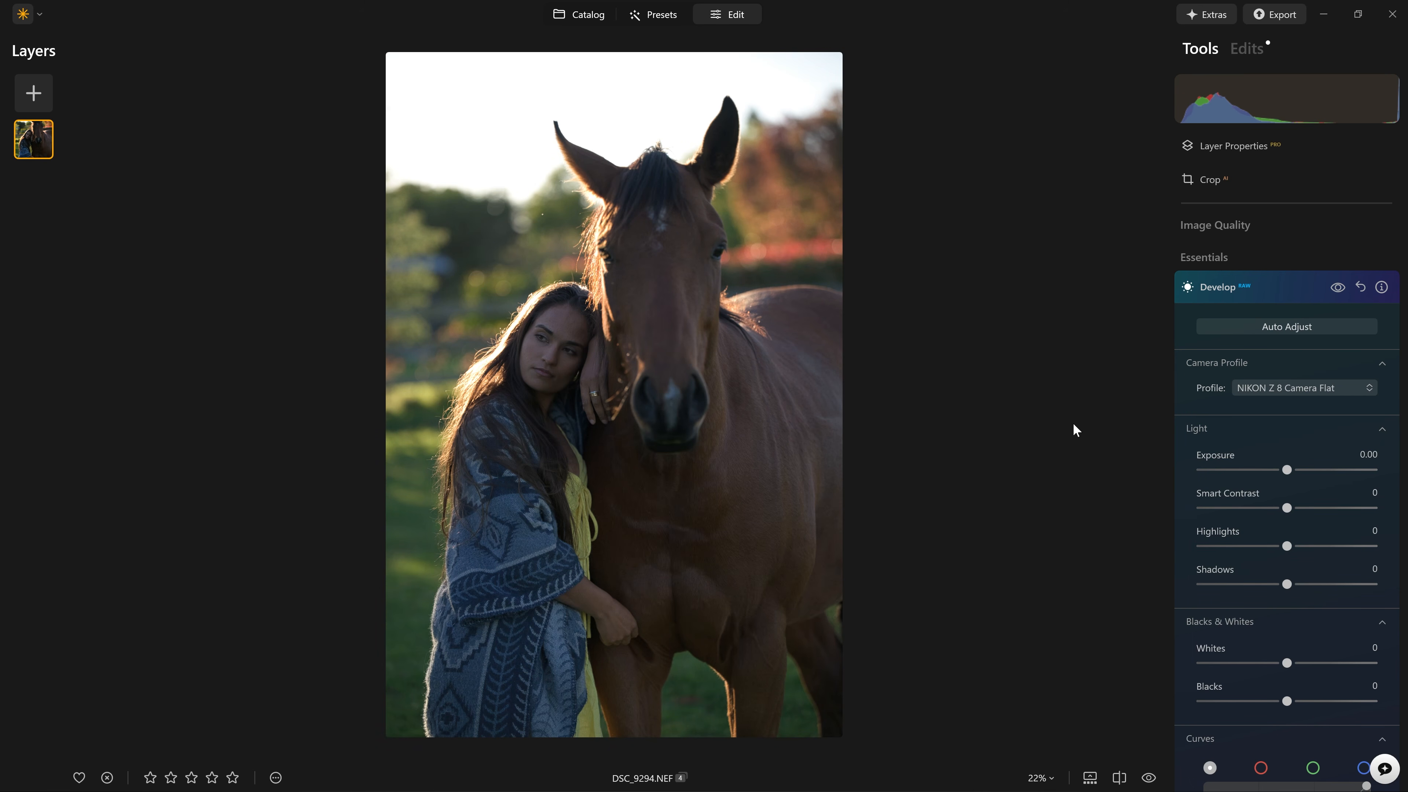
pyautogui.scroll(-2, 1301, 507)
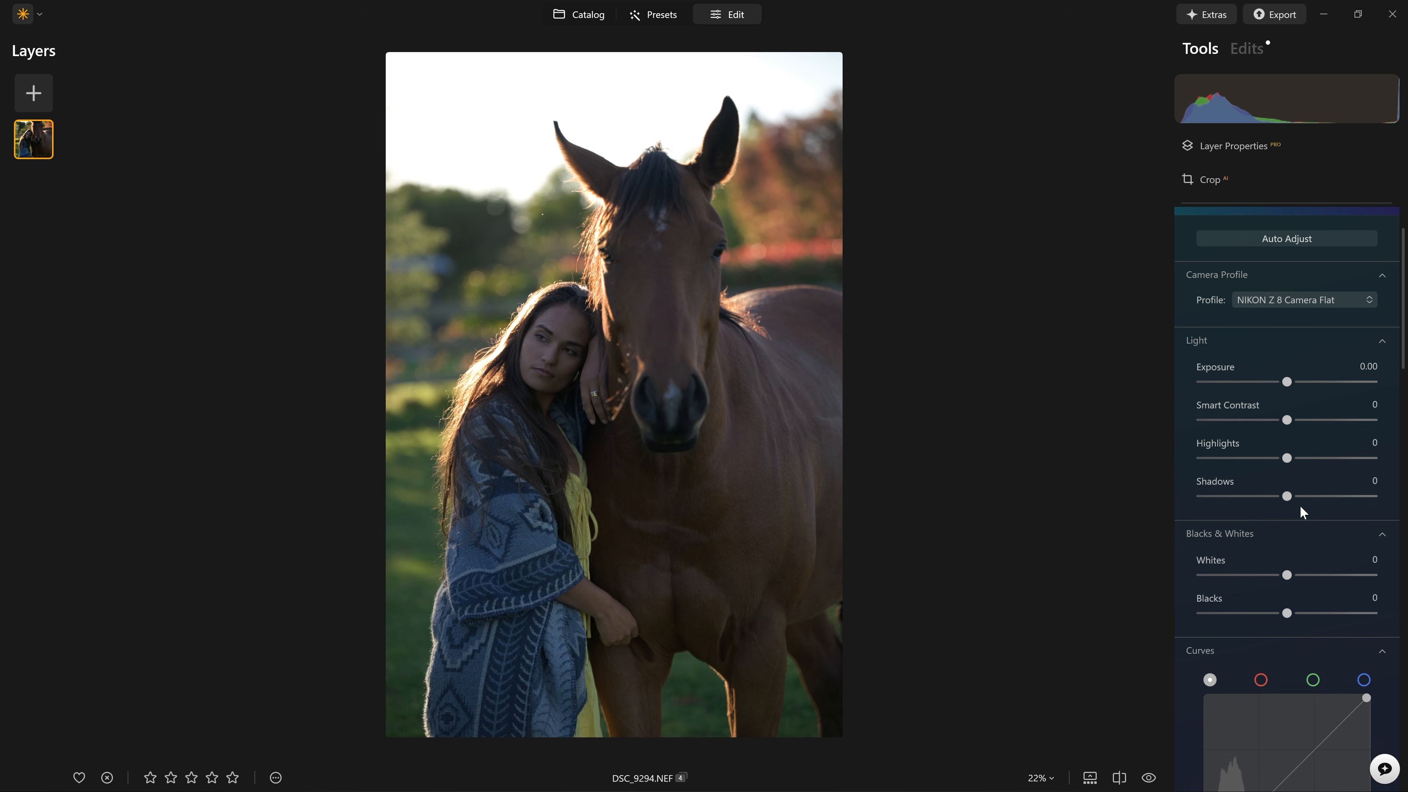
pyautogui.scroll(2, 1301, 505)
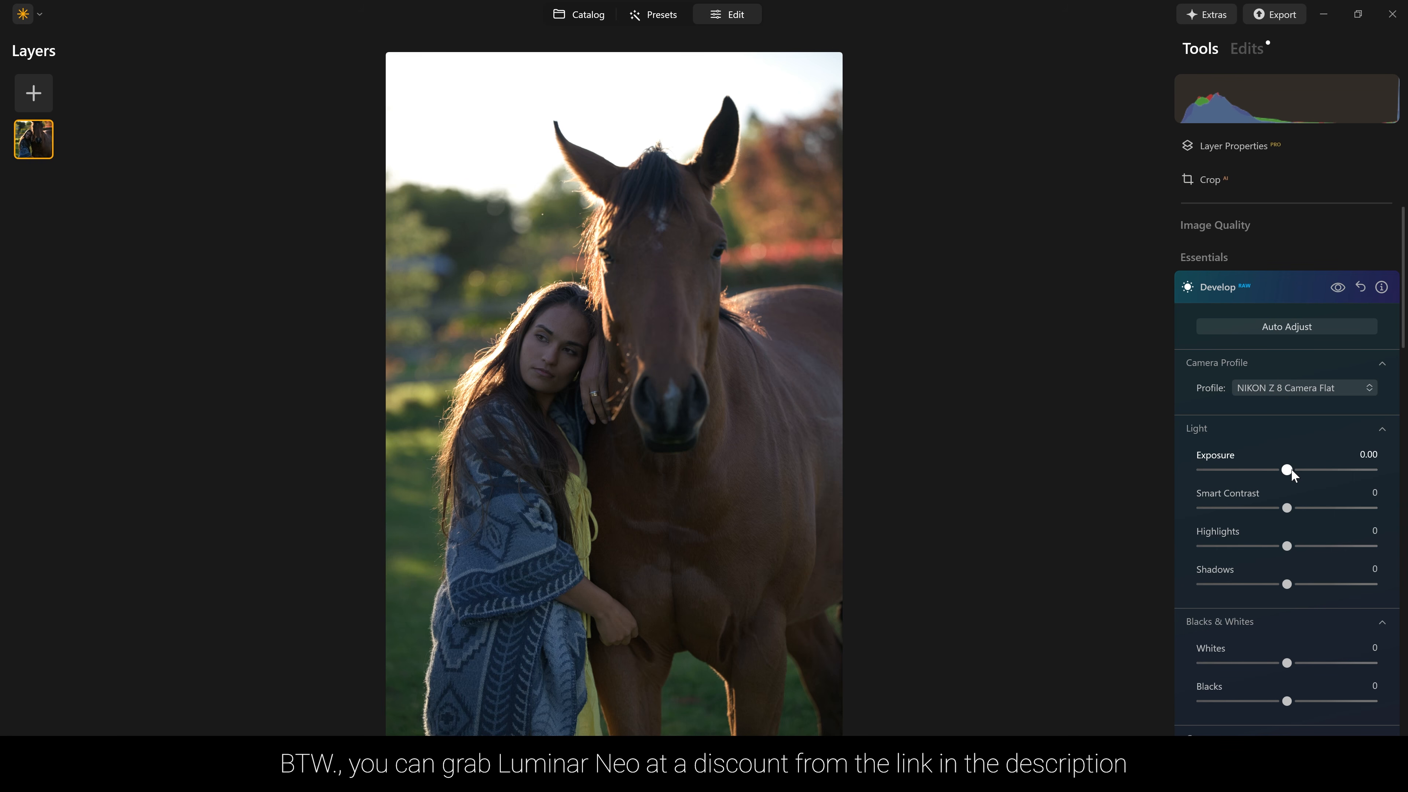
# Try raising the exposure, up to 5.00, and inspect the shadow detail on the woman and her shawl at 100%.
pyautogui.moveTo(1291, 470); pyautogui.dragTo(1320, 469)
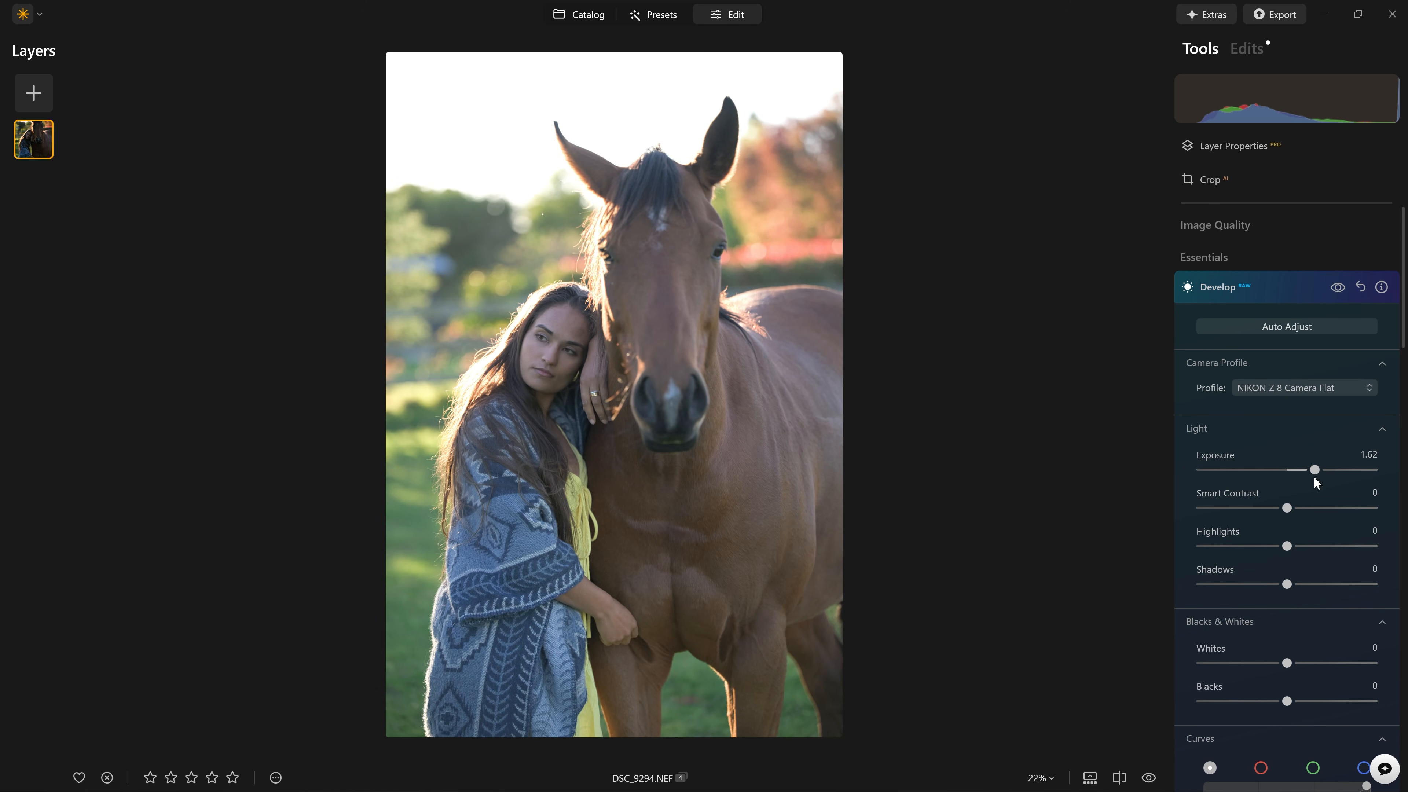
pyautogui.moveTo(1315, 470)
pyautogui.mouseDown()
pyautogui.moveTo(1362, 470)
pyautogui.moveTo(1286, 470)
pyautogui.mouseUp()
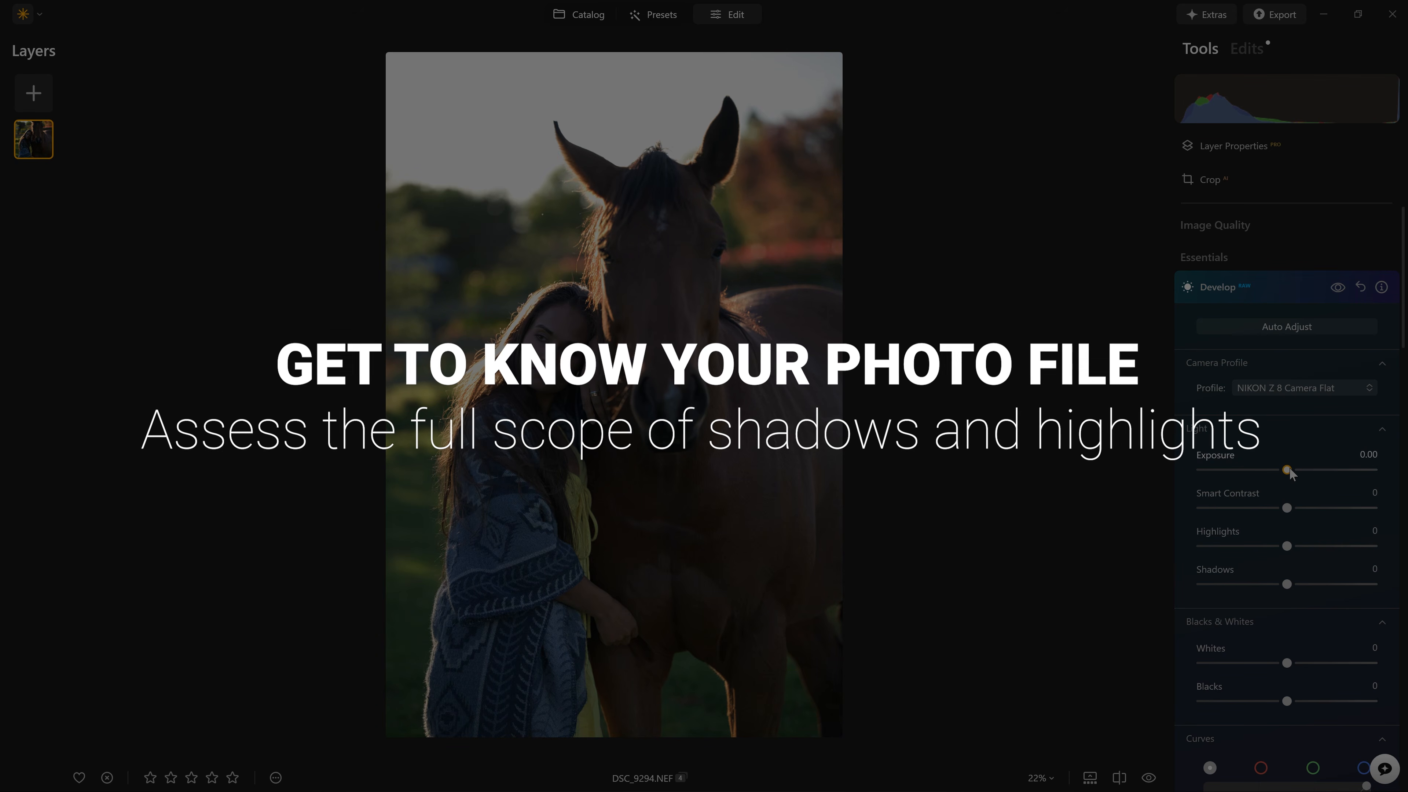
pyautogui.moveTo(1289, 468); pyautogui.dragTo(1376, 472)
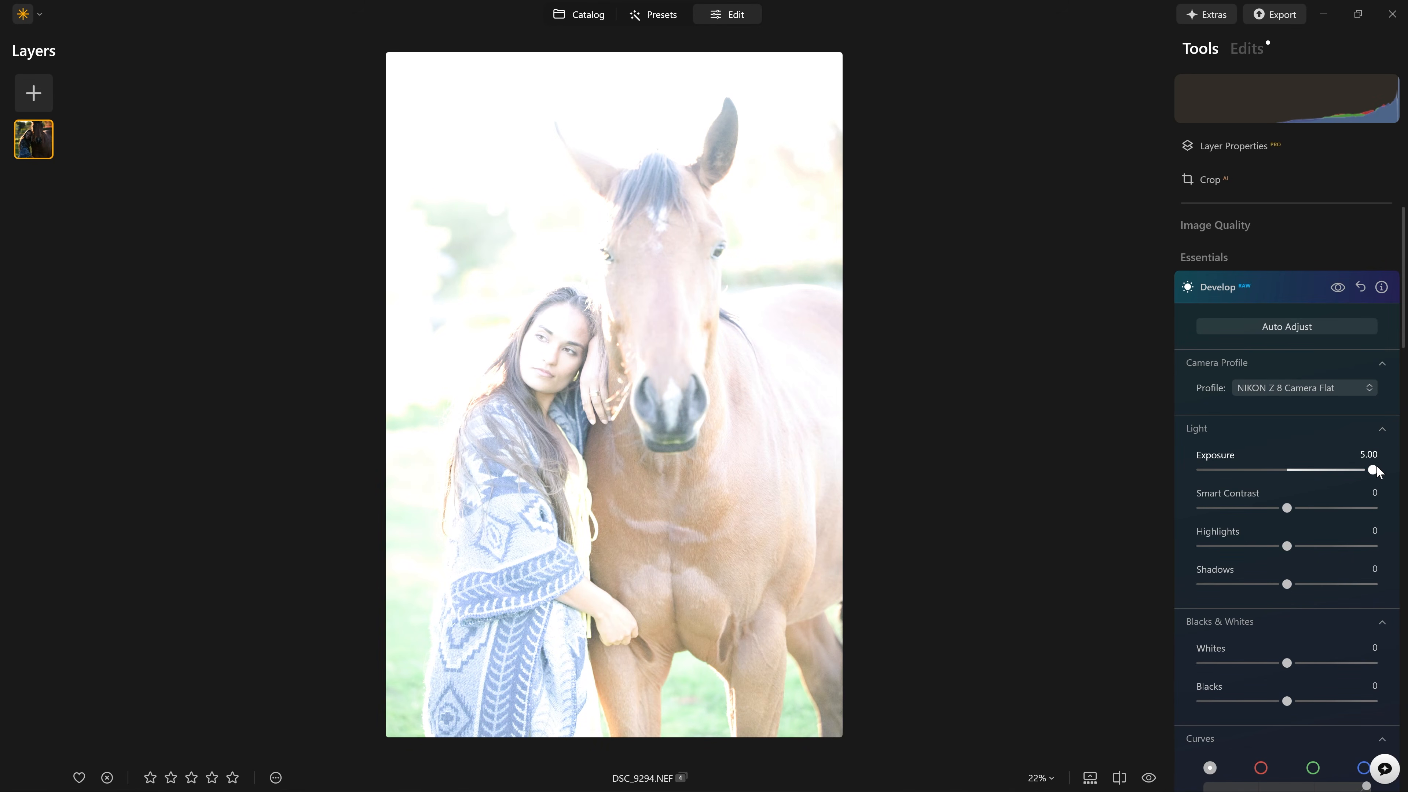
pyautogui.click(587, 372)
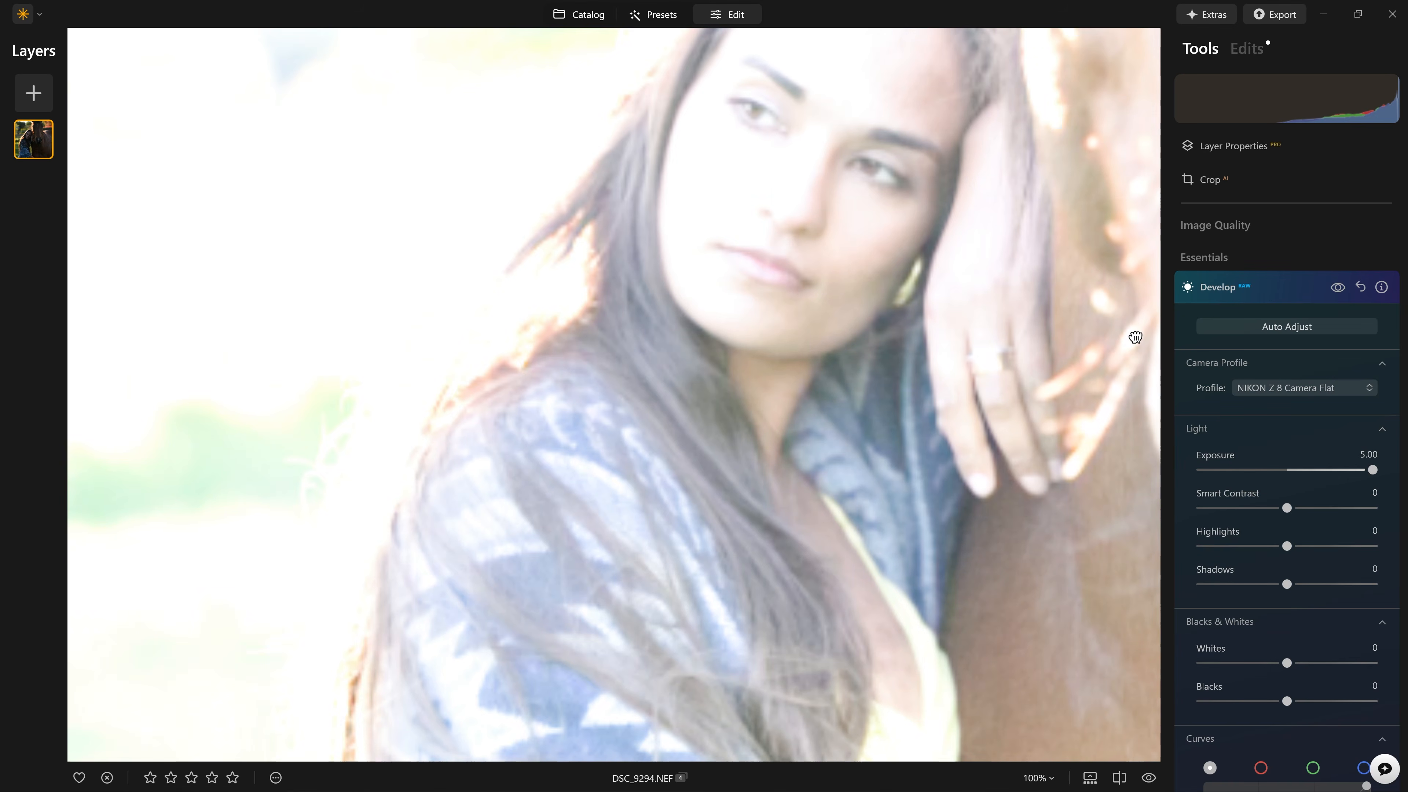
pyautogui.moveTo(464, 419); pyautogui.dragTo(1136, 335)
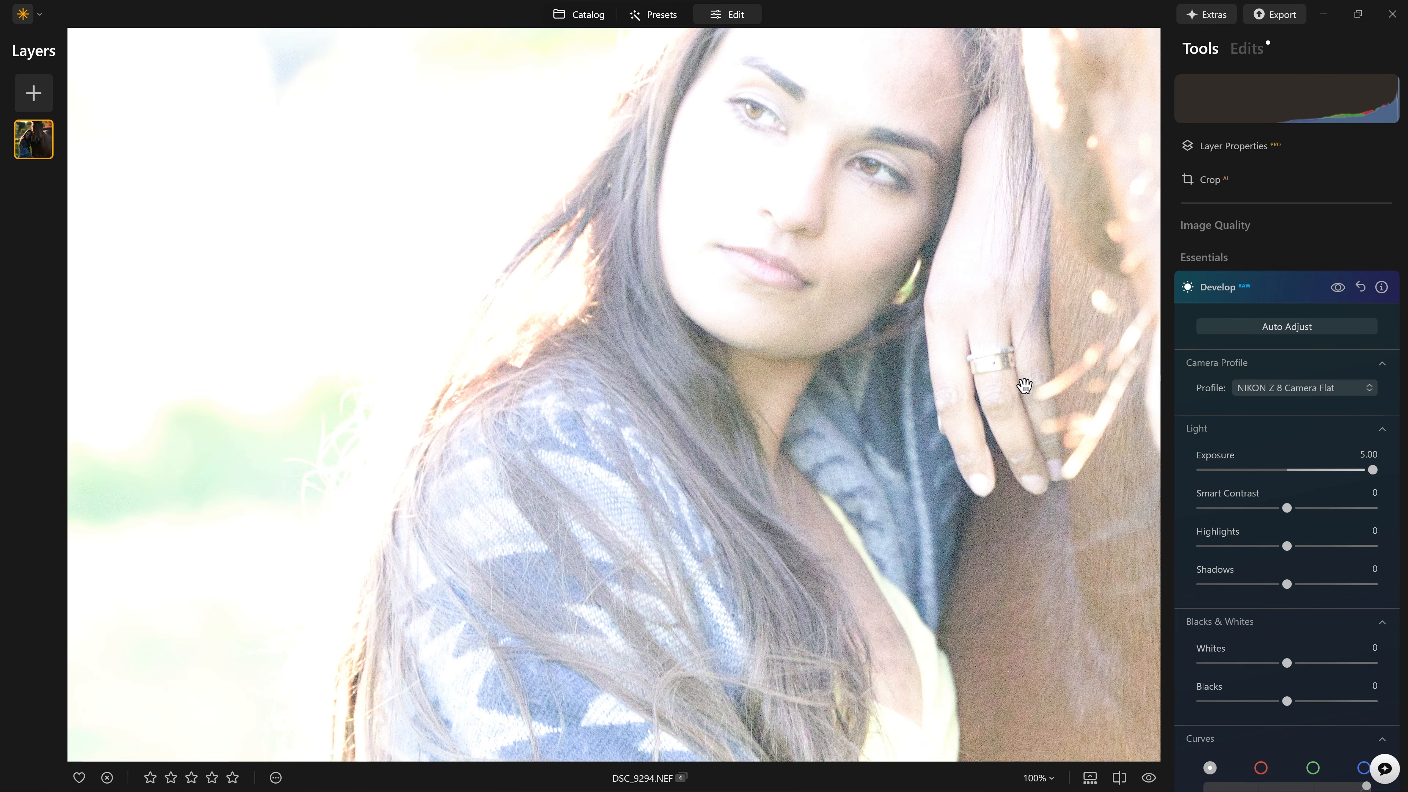
pyautogui.click(884, 458)
# Lower the exposure to about -3.61 and inspect the sky around the horse's ears at 100% for highlight detail.
pyautogui.moveTo(1373, 470); pyautogui.dragTo(1226, 470)
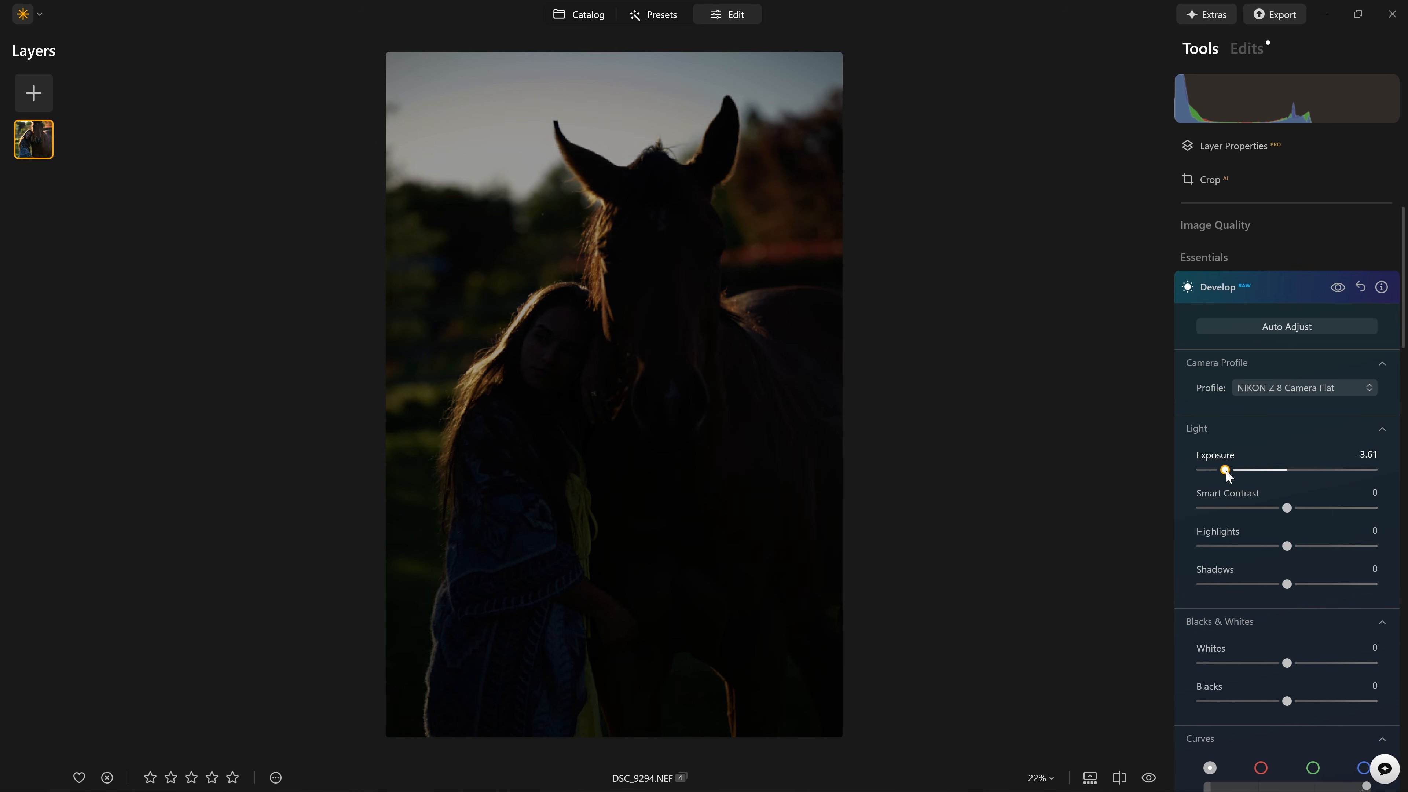
pyautogui.click(439, 105)
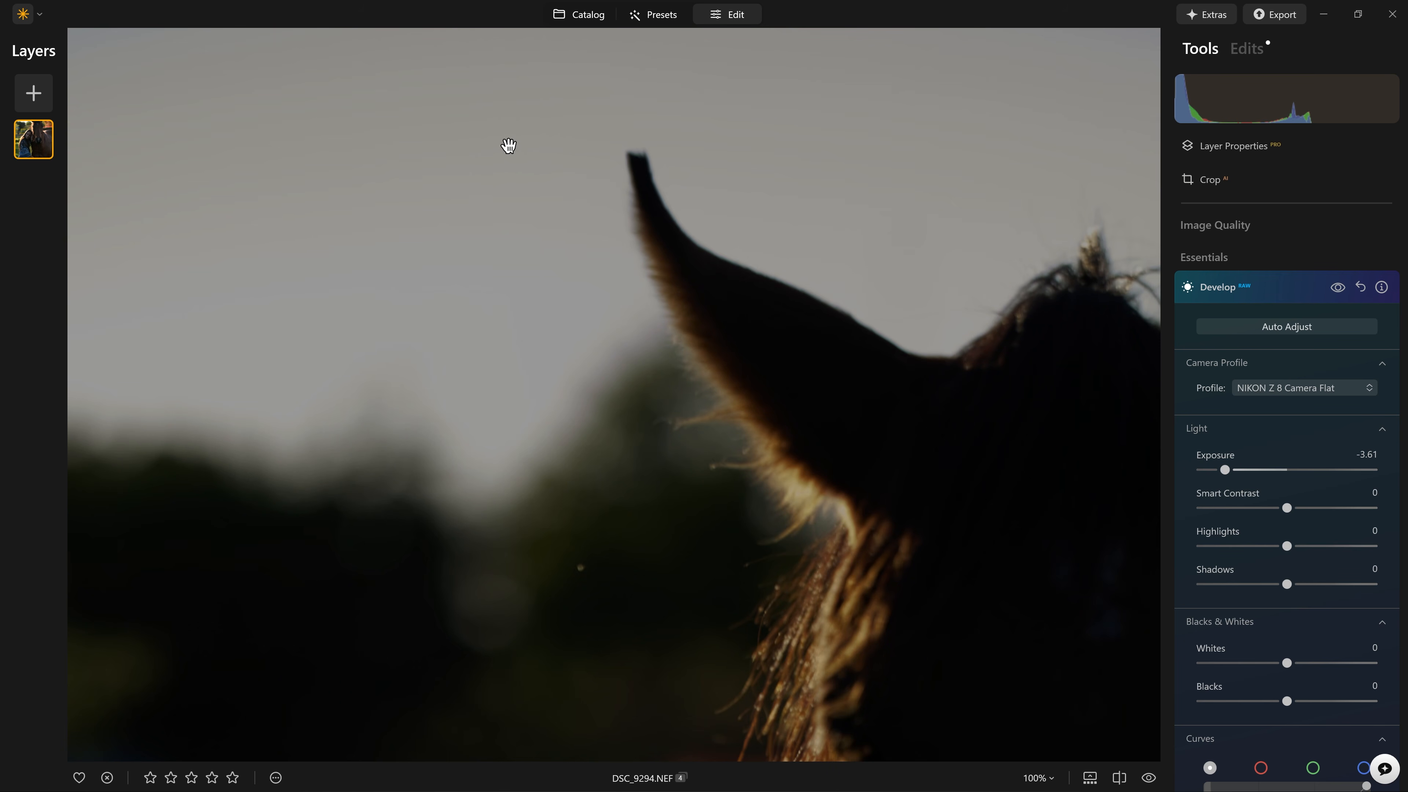
pyautogui.click(510, 148)
pyautogui.click(701, 57)
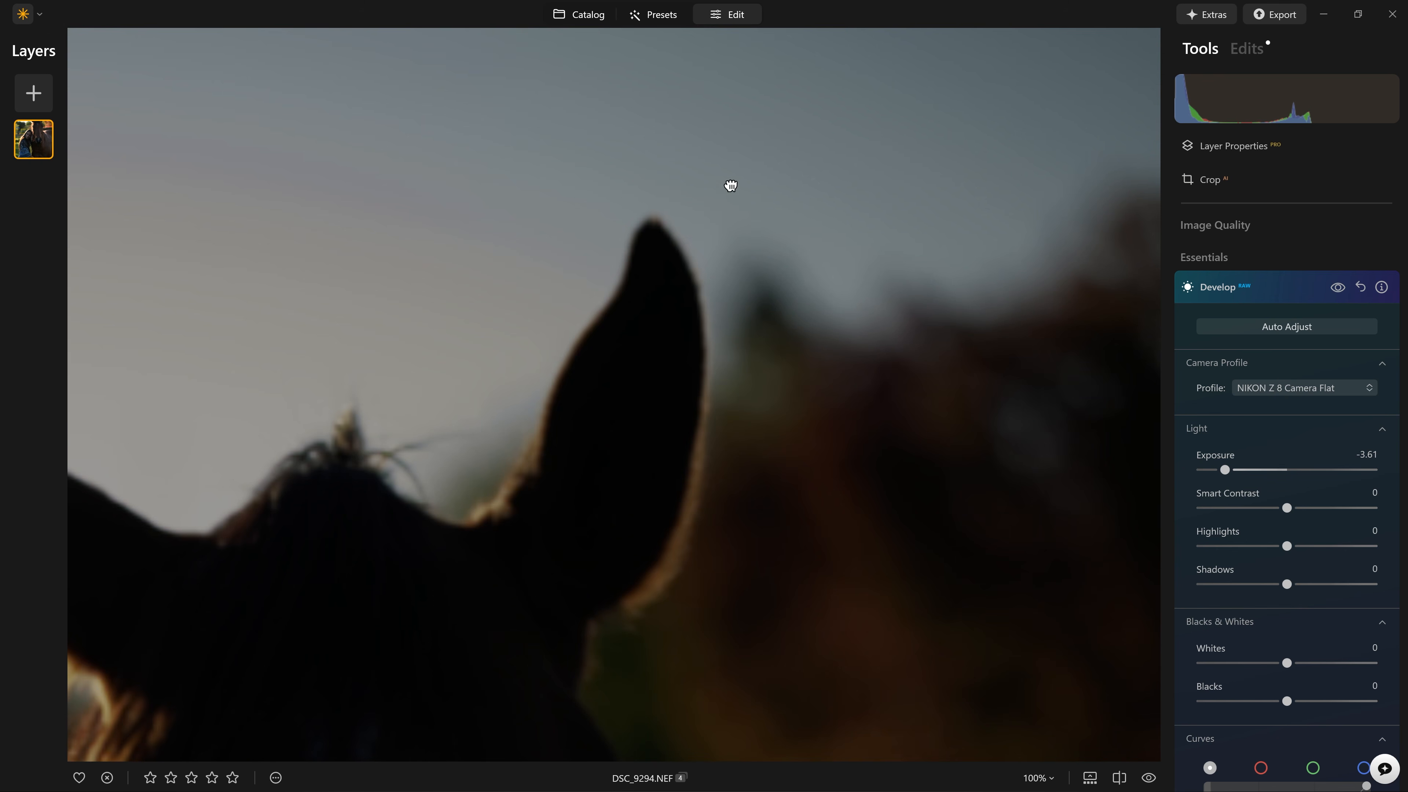
pyautogui.moveTo(402, 270); pyautogui.dragTo(1329, 97)
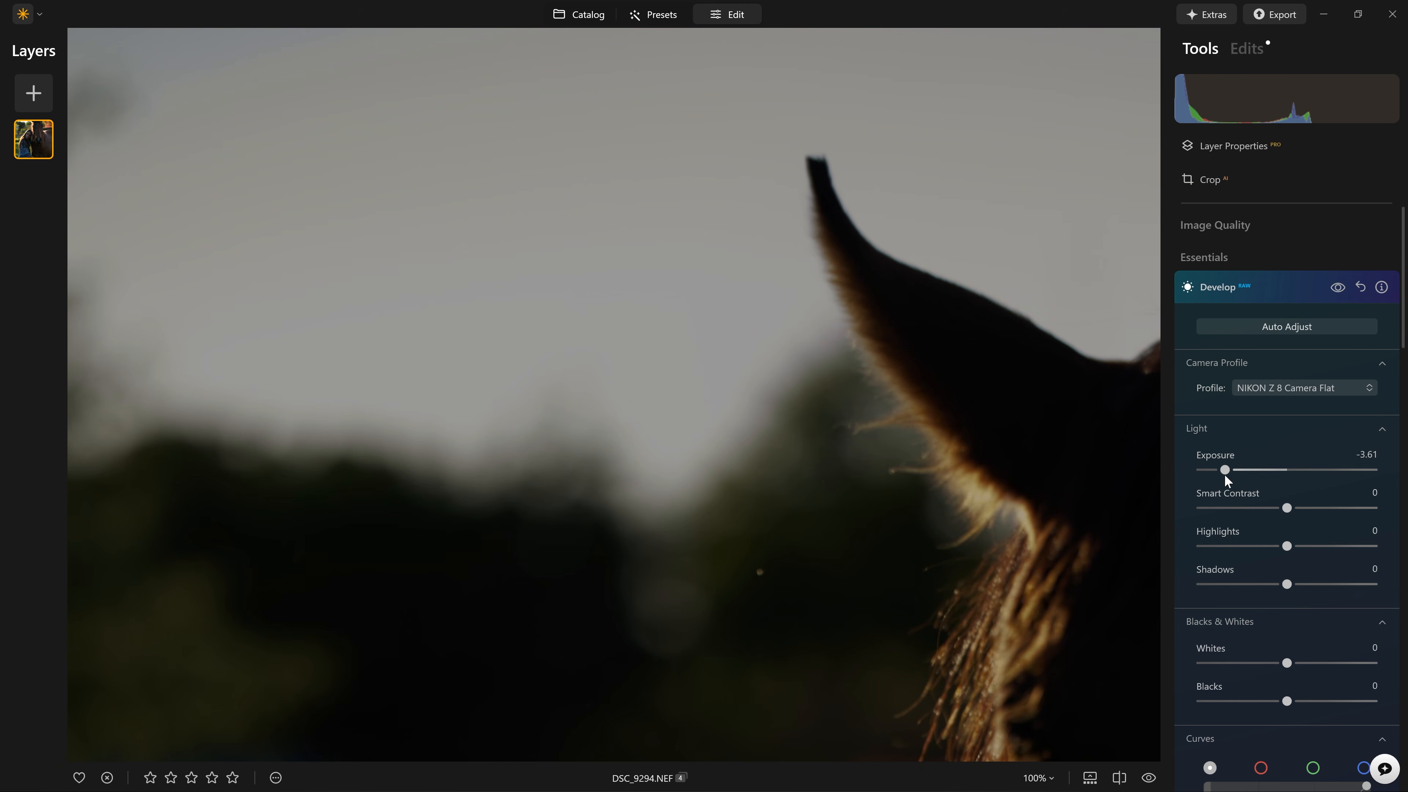
# Check the sky highlights with the exposure at -5.00, and reset the exposure to 0.
pyautogui.moveTo(1226, 470)
pyautogui.mouseDown()
pyautogui.moveTo(1200, 472)
pyautogui.moveTo(1267, 471)
pyautogui.moveTo(1199, 471)
pyautogui.mouseUp()
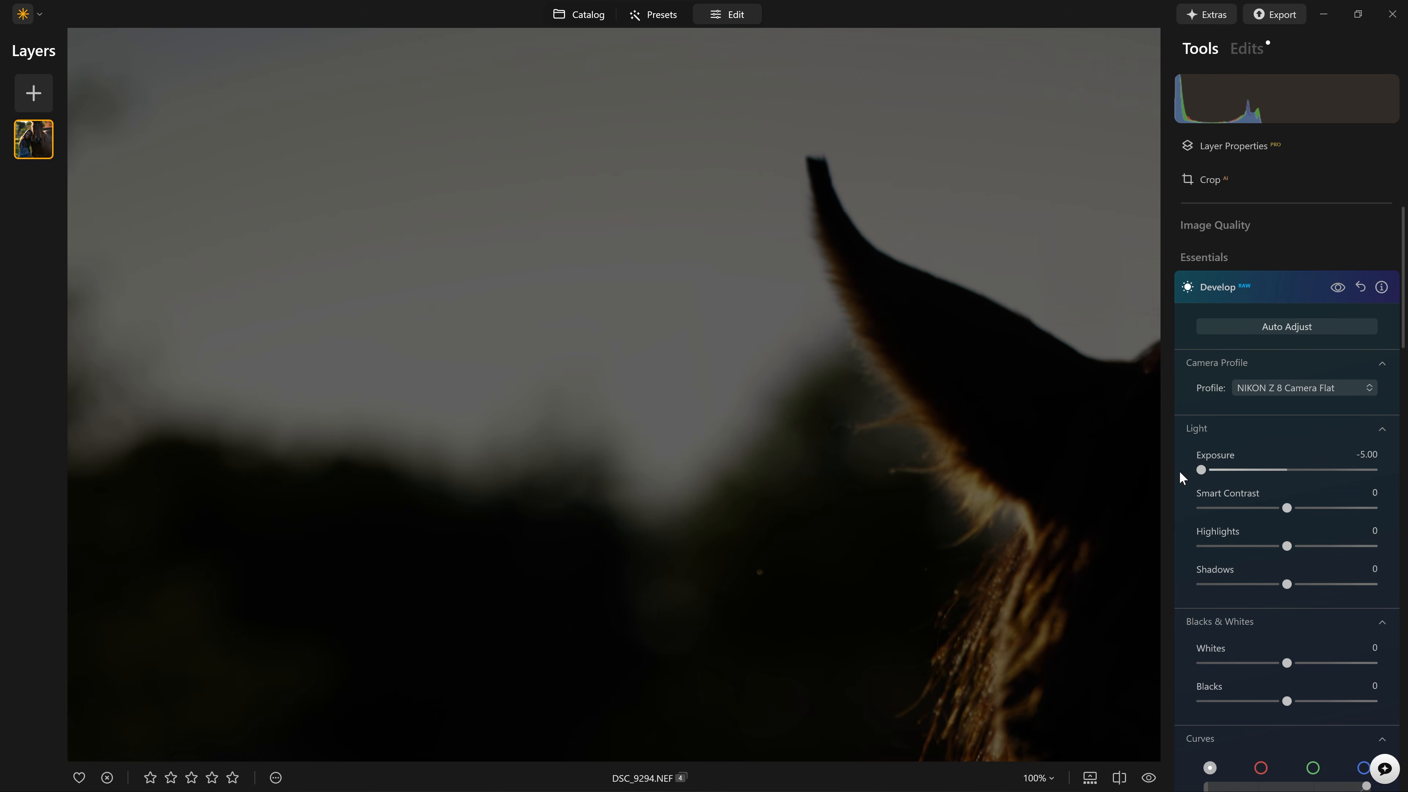
pyautogui.click(805, 319)
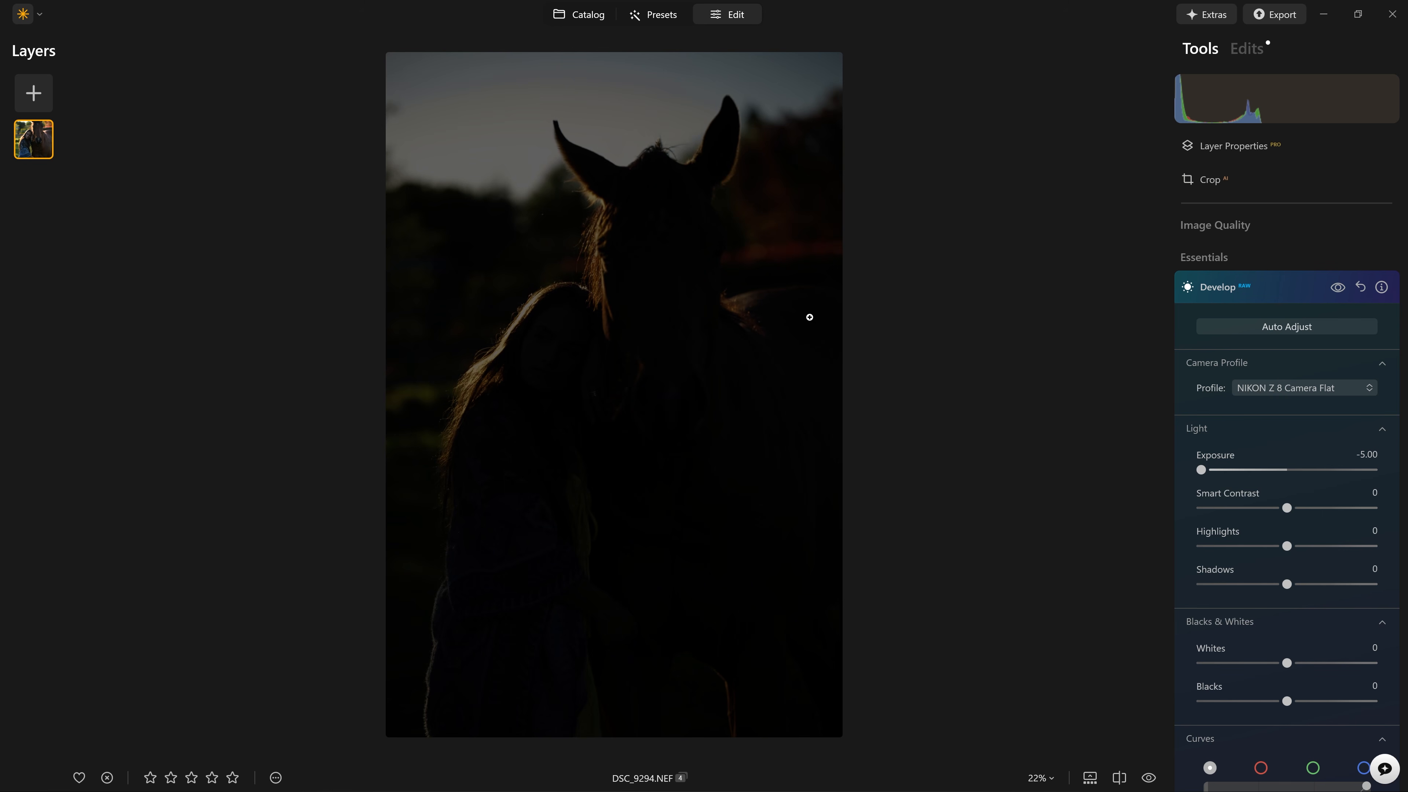
pyautogui.doubleClick(1215, 455)
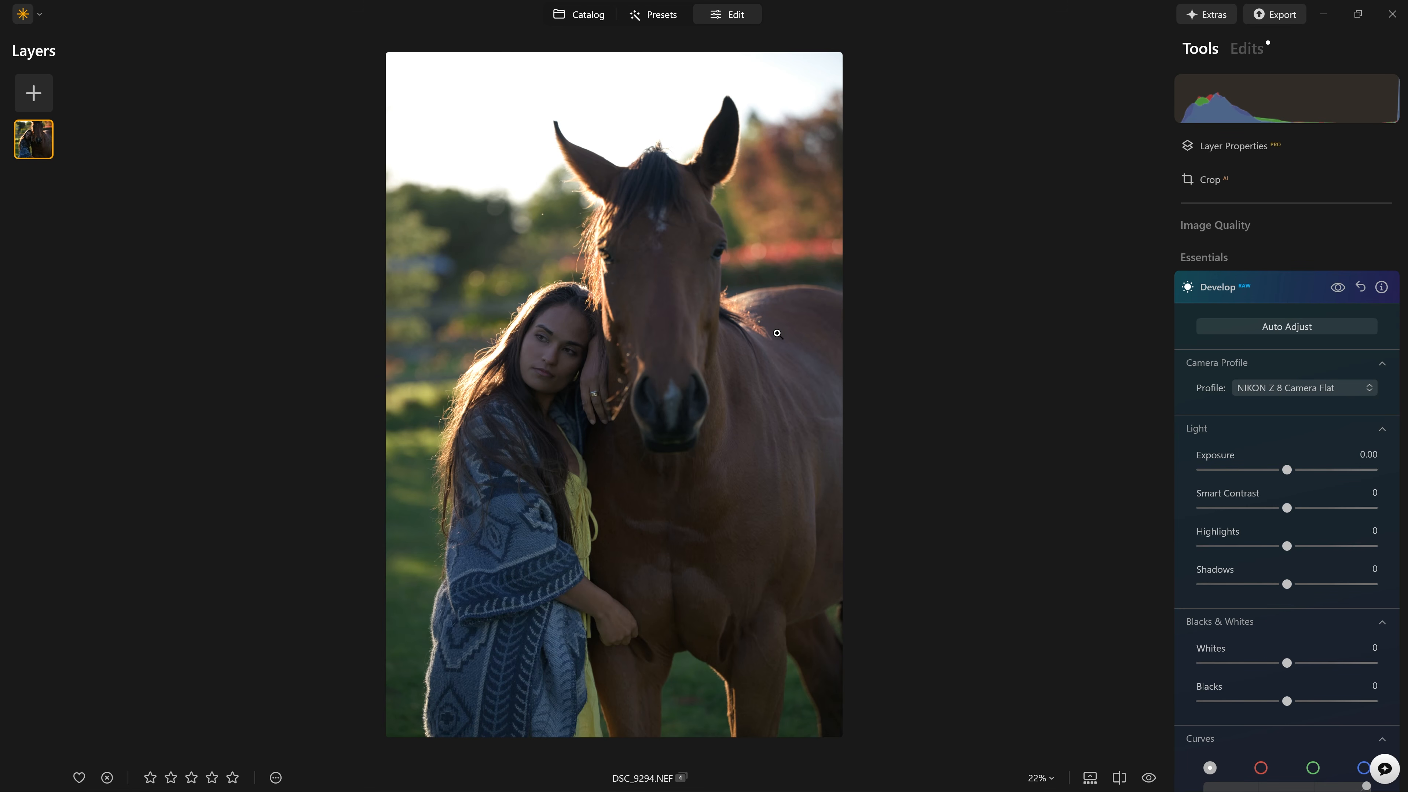
# Inspect the woman's face up close, try a darker exposure on the whole photo, and reset it to 0.
pyautogui.click(555, 369)
pyautogui.moveTo(553, 365); pyautogui.dragTo(834, 494)
pyautogui.click(824, 479)
pyautogui.moveTo(1289, 470); pyautogui.dragTo(1229, 471)
pyautogui.doubleClick(1228, 471)
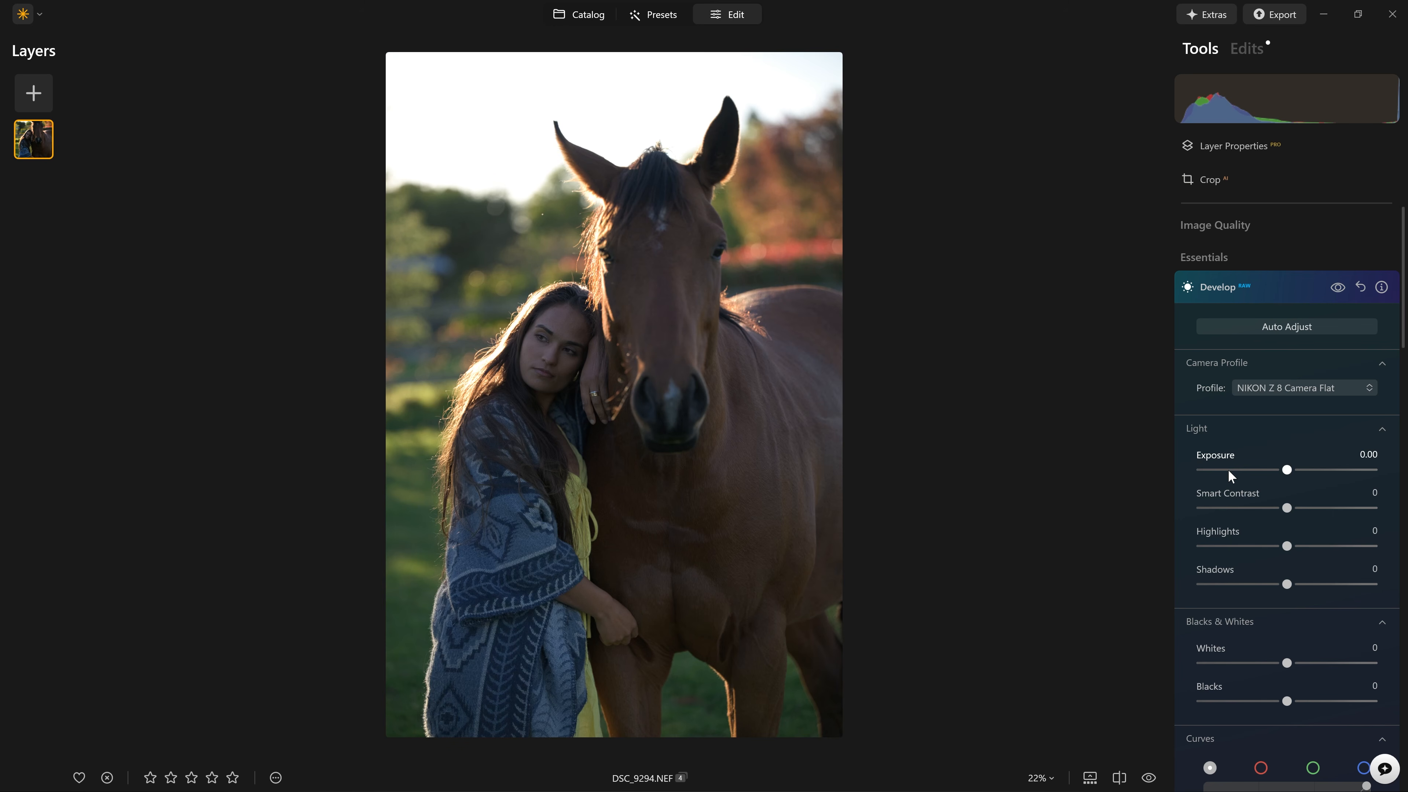
# Try darkening the photo to an exposure of -5.00 and restore the exposure to 0.
pyautogui.click(1283, 382)
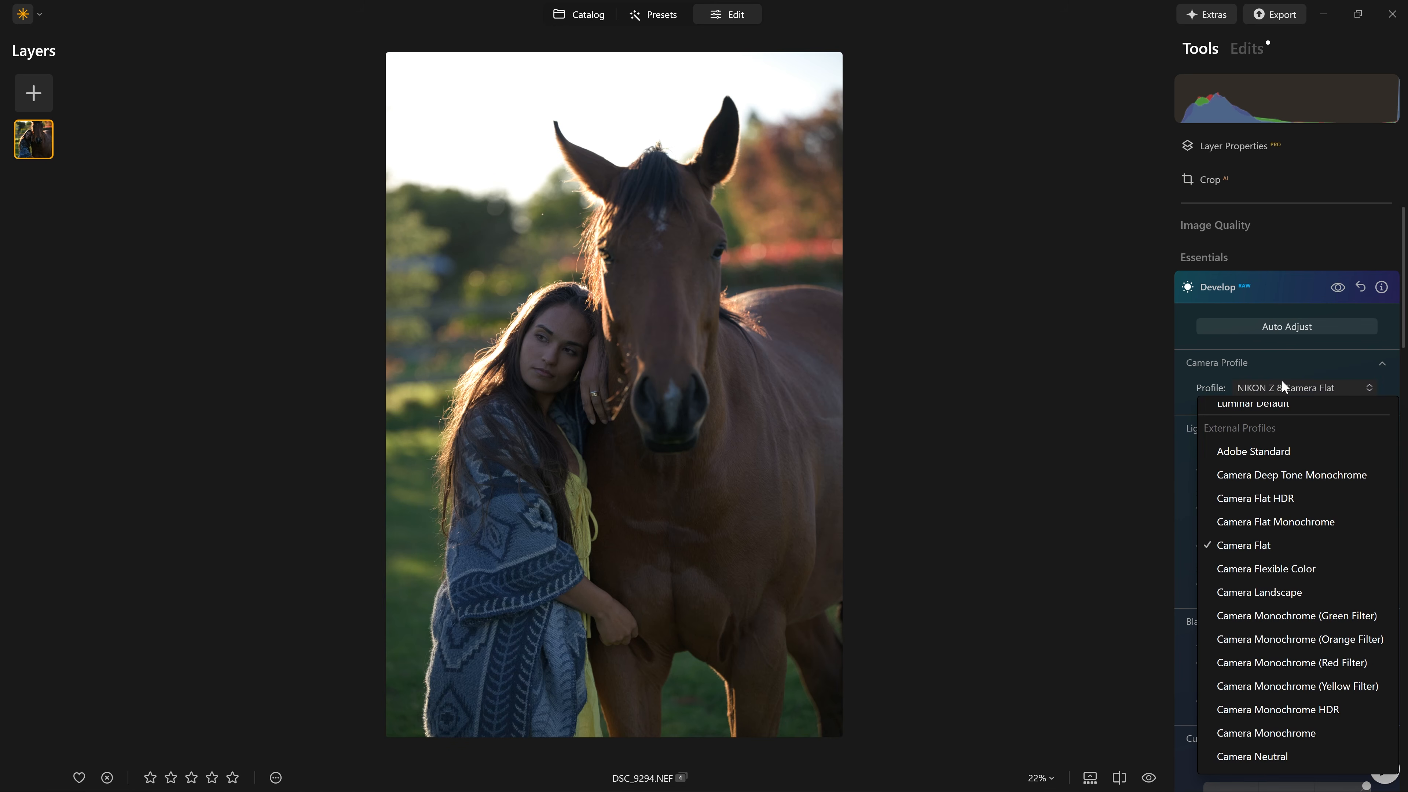
pyautogui.click(1239, 370)
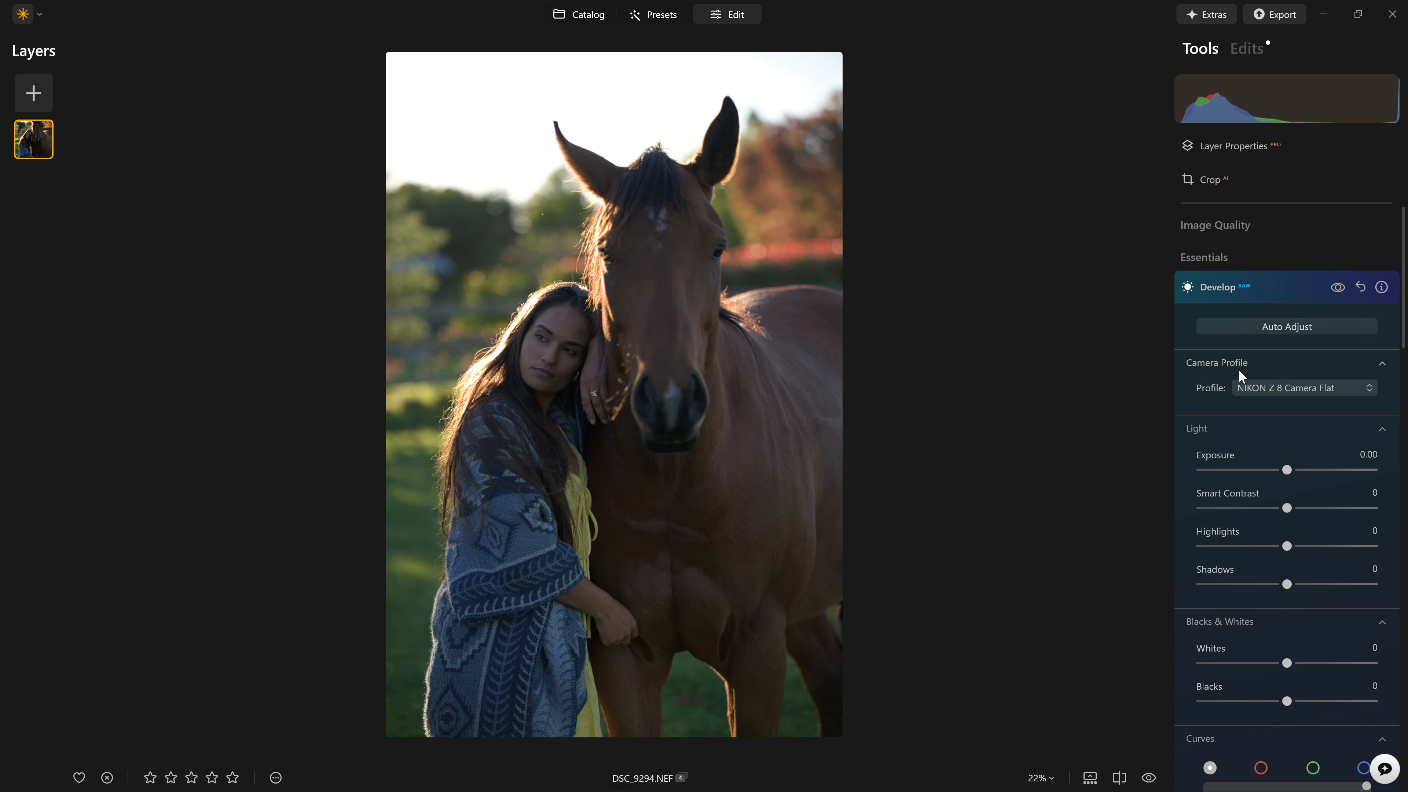
pyautogui.click(1284, 470)
pyautogui.moveTo(1284, 471); pyautogui.dragTo(1202, 471)
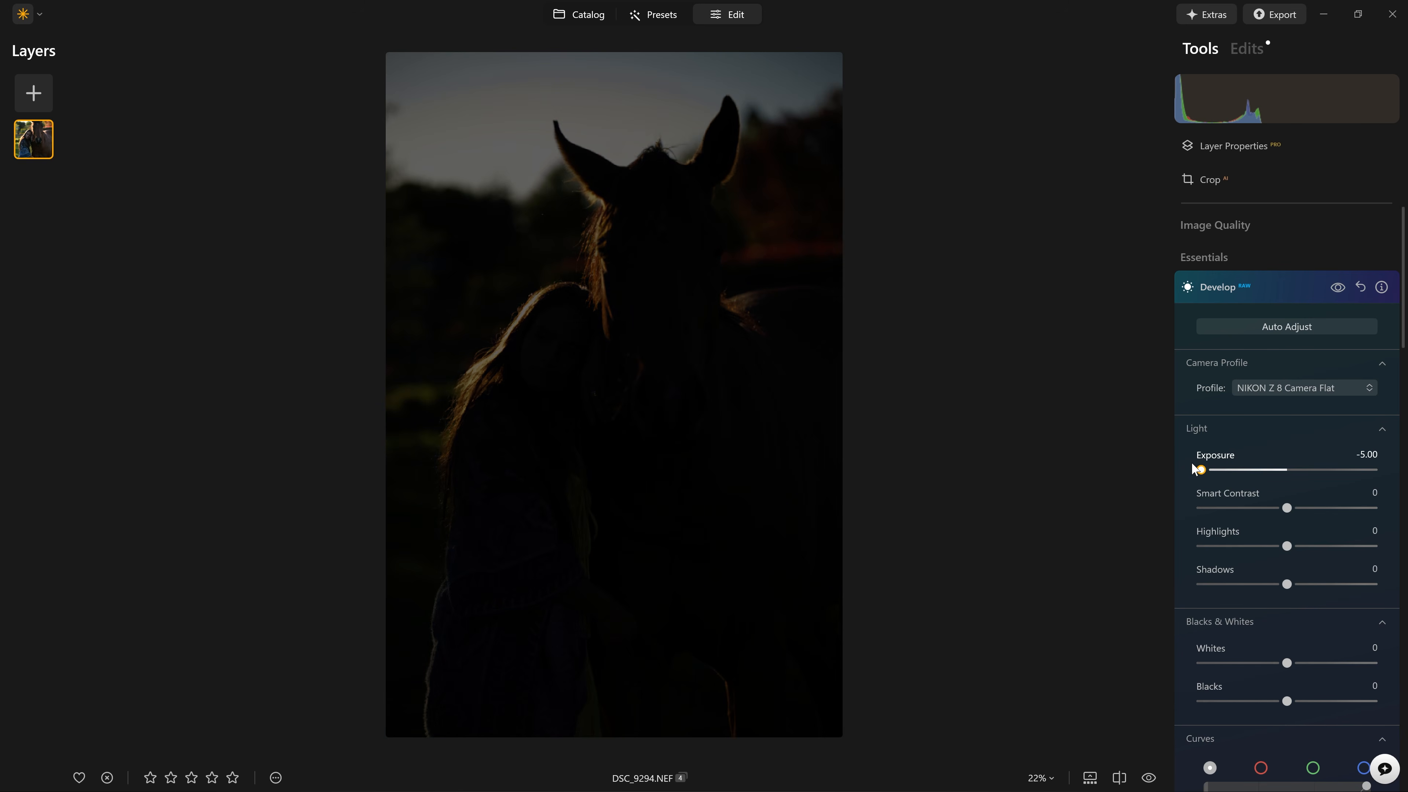
pyautogui.doubleClick(1201, 470)
# Try recovering the bright sky with Highlights at -100, Exposure at -3.78 and Whites at -100.
pyautogui.moveTo(1287, 545); pyautogui.dragTo(1112, 526)
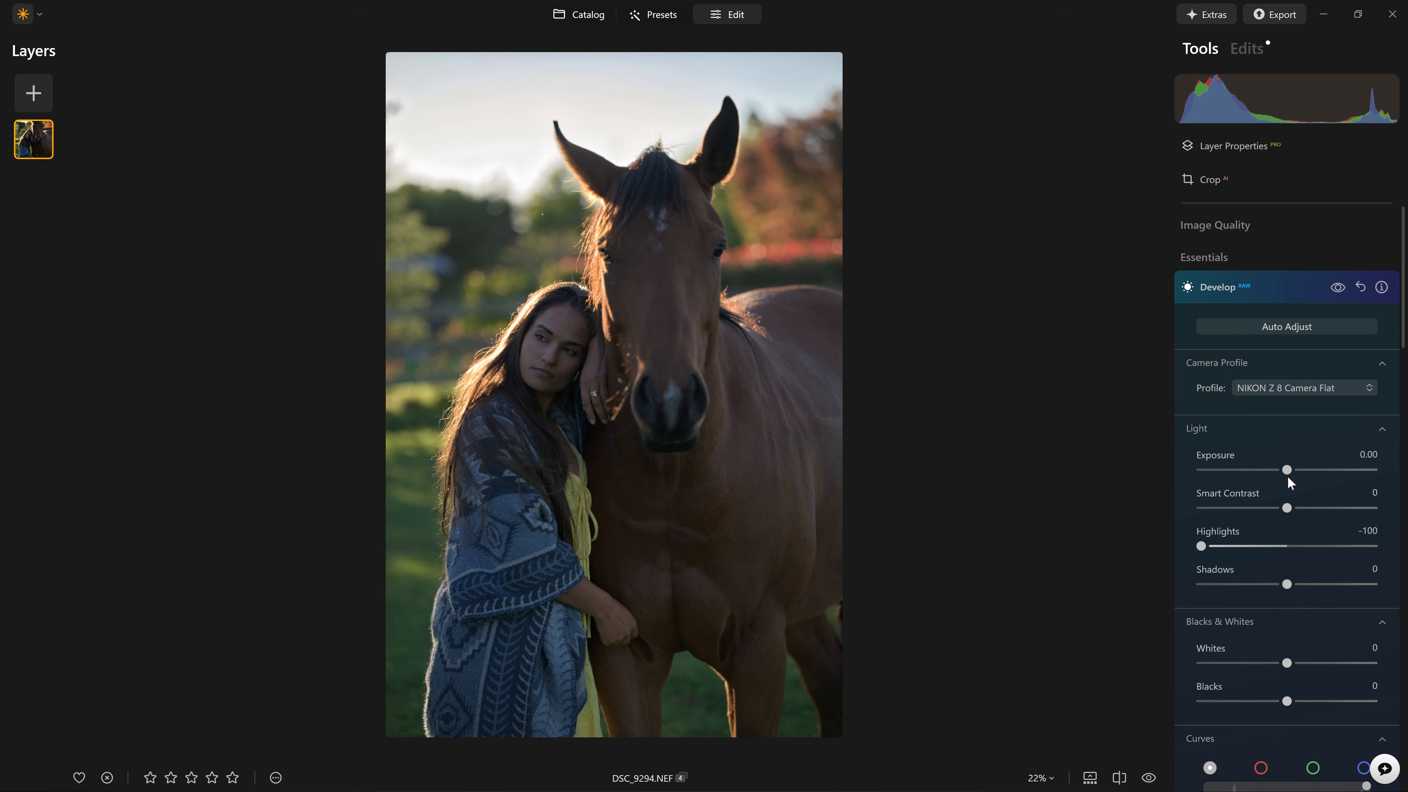
pyautogui.moveTo(1288, 474); pyautogui.dragTo(1223, 472)
pyautogui.moveTo(1286, 662); pyautogui.dragTo(1158, 651)
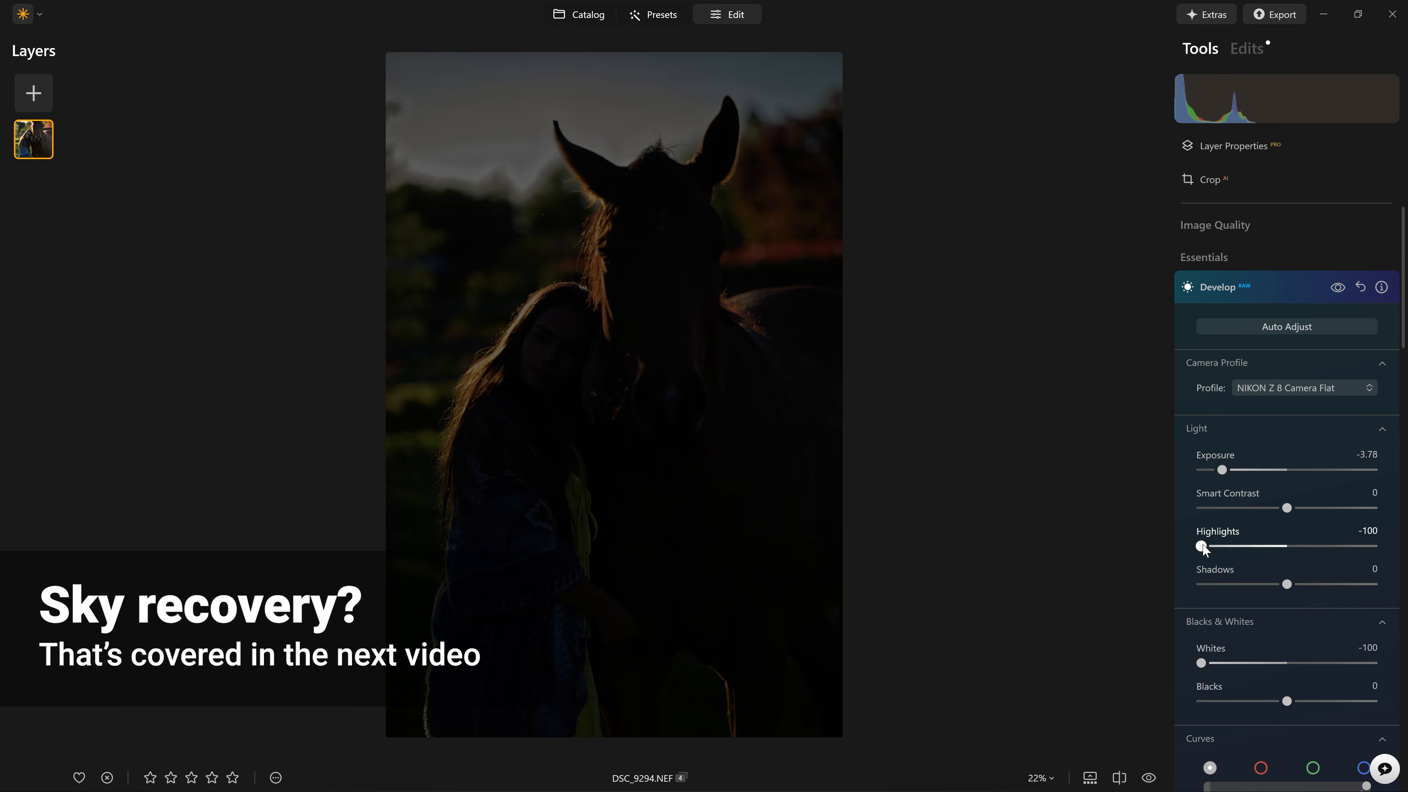
# Reset the Exposure, Highlights and Whites adjustments to 0.
pyautogui.doubleClick(1201, 470)
pyautogui.doubleClick(1202, 546)
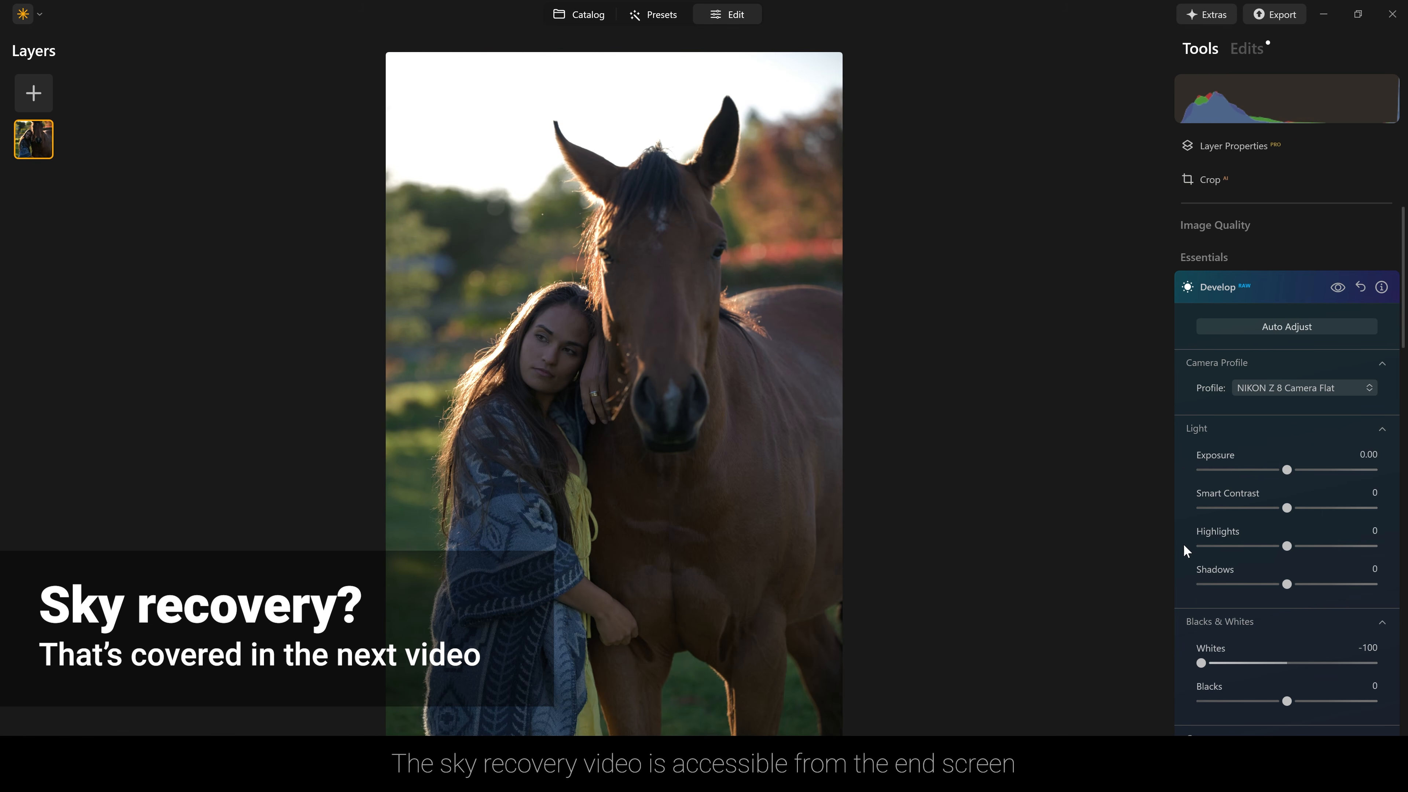
pyautogui.doubleClick(1202, 663)
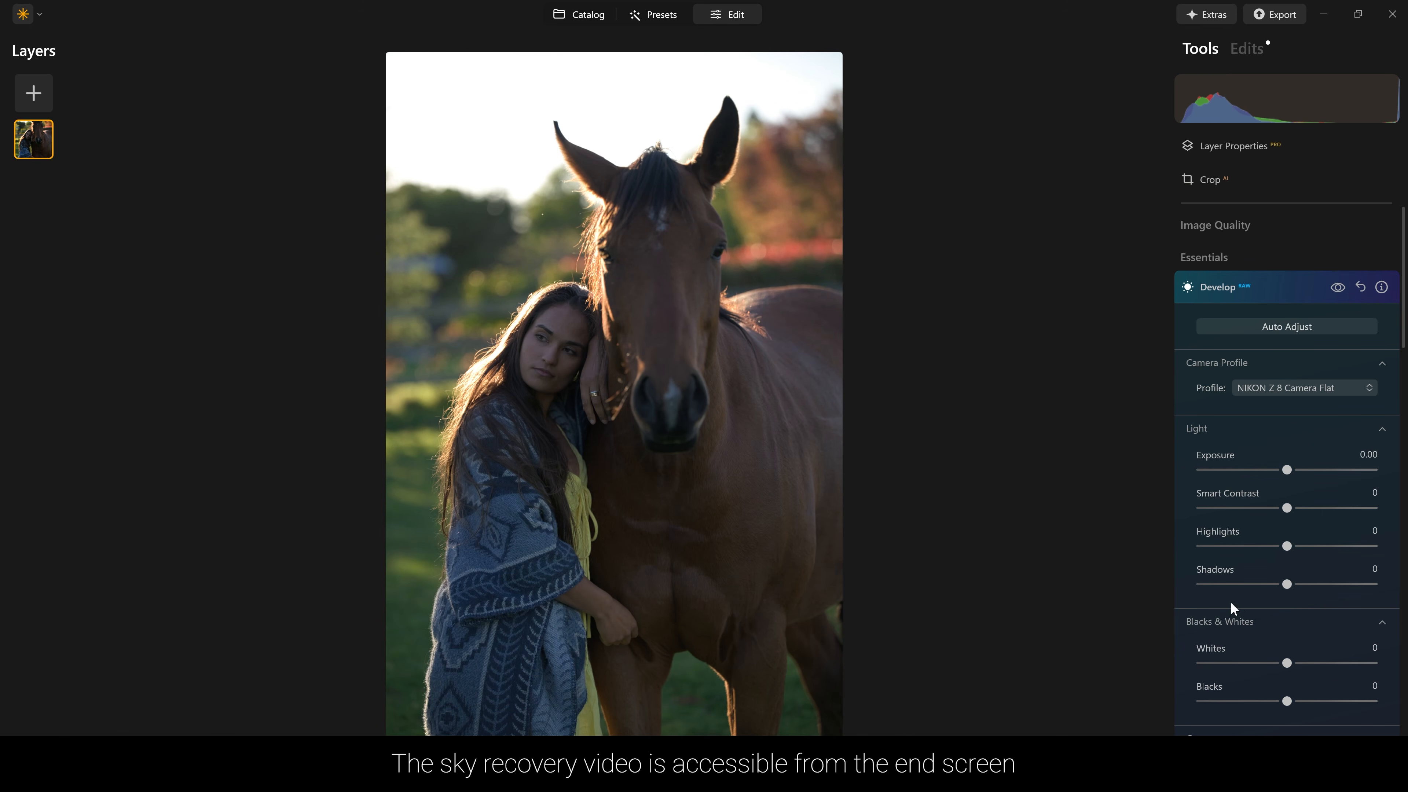
# Brighten the photo to an exposure of 1.11, and reduce the exposure to about 0.43.
pyautogui.scroll(-2, 1292, 587)
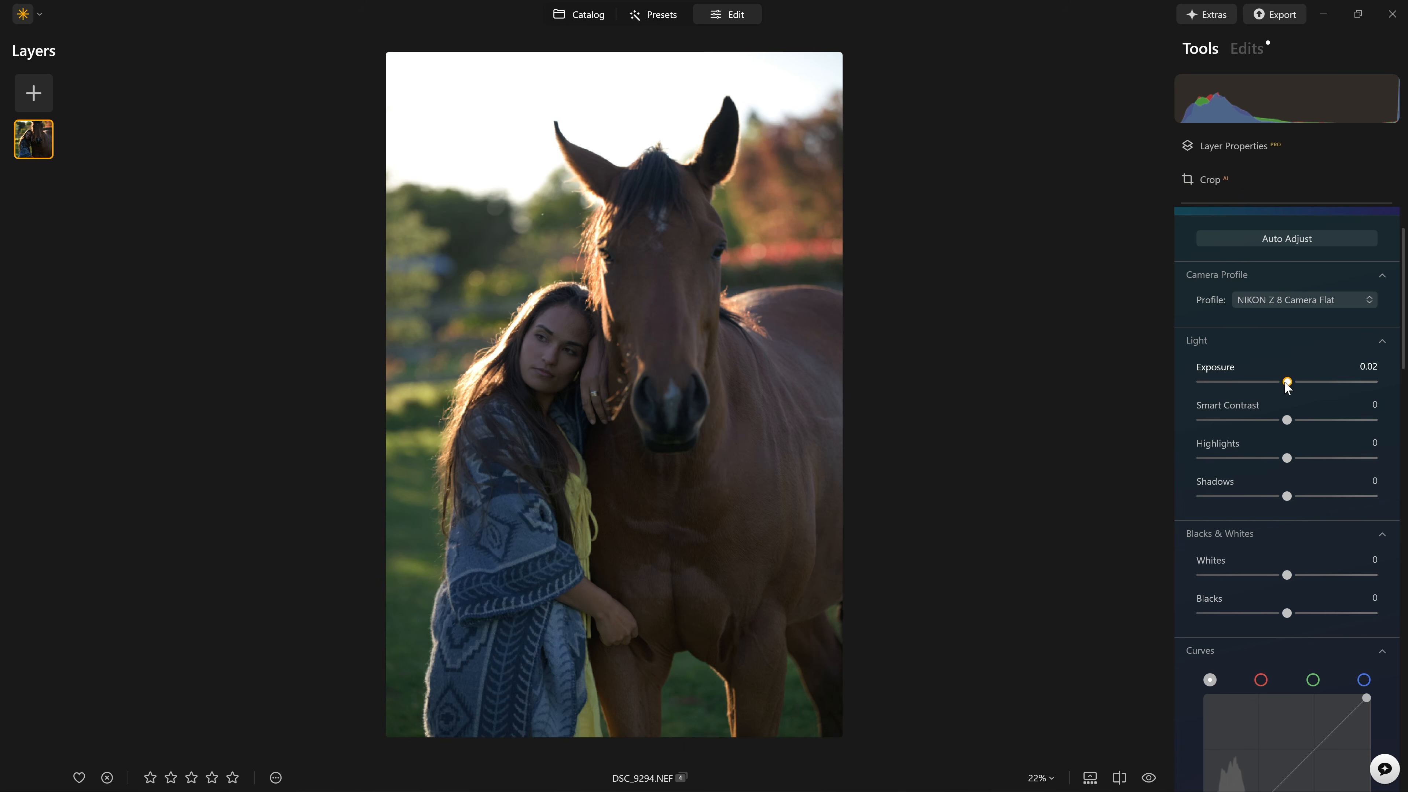
pyautogui.moveTo(1287, 383); pyautogui.dragTo(1307, 386)
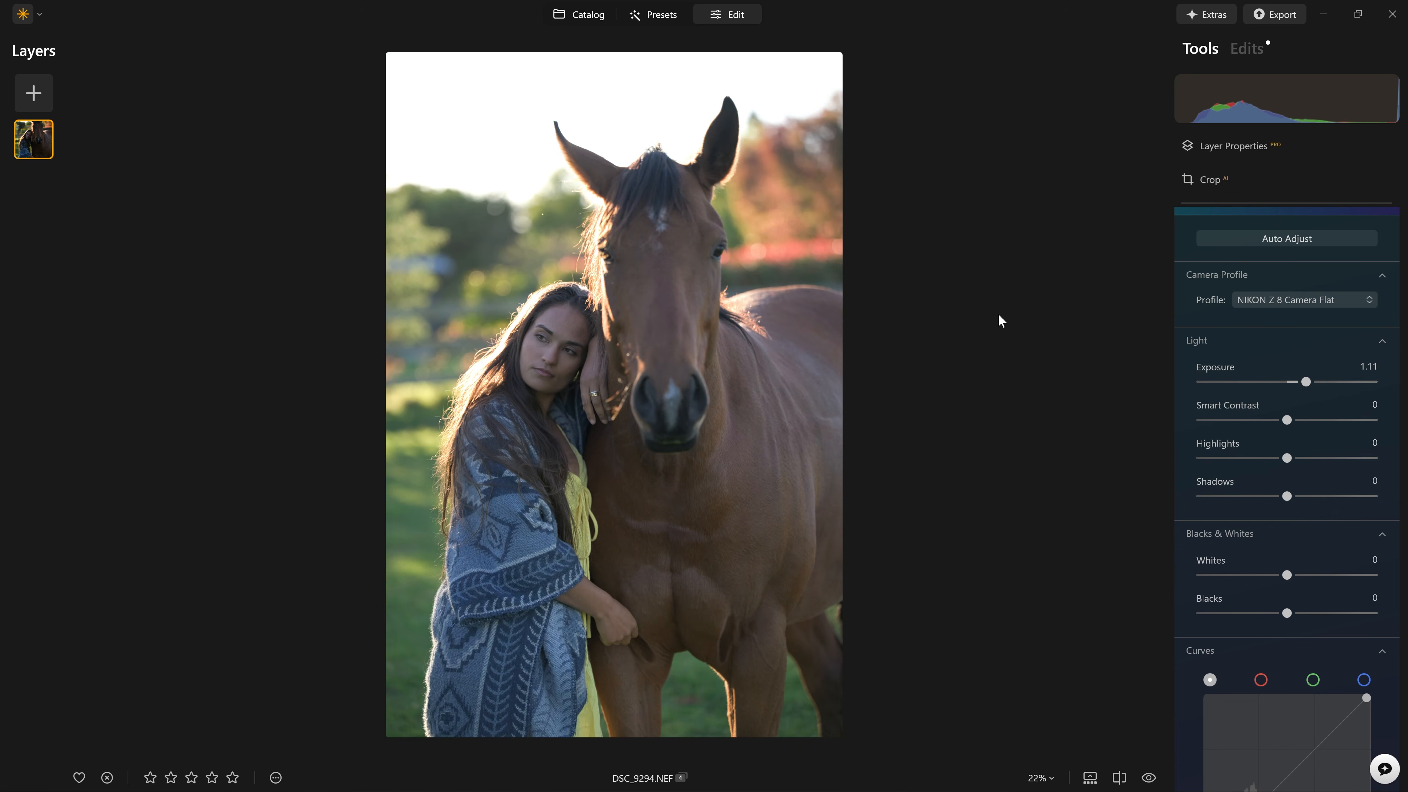
pyautogui.moveTo(1309, 384); pyautogui.dragTo(1297, 383)
pyautogui.doubleClick(1312, 387)
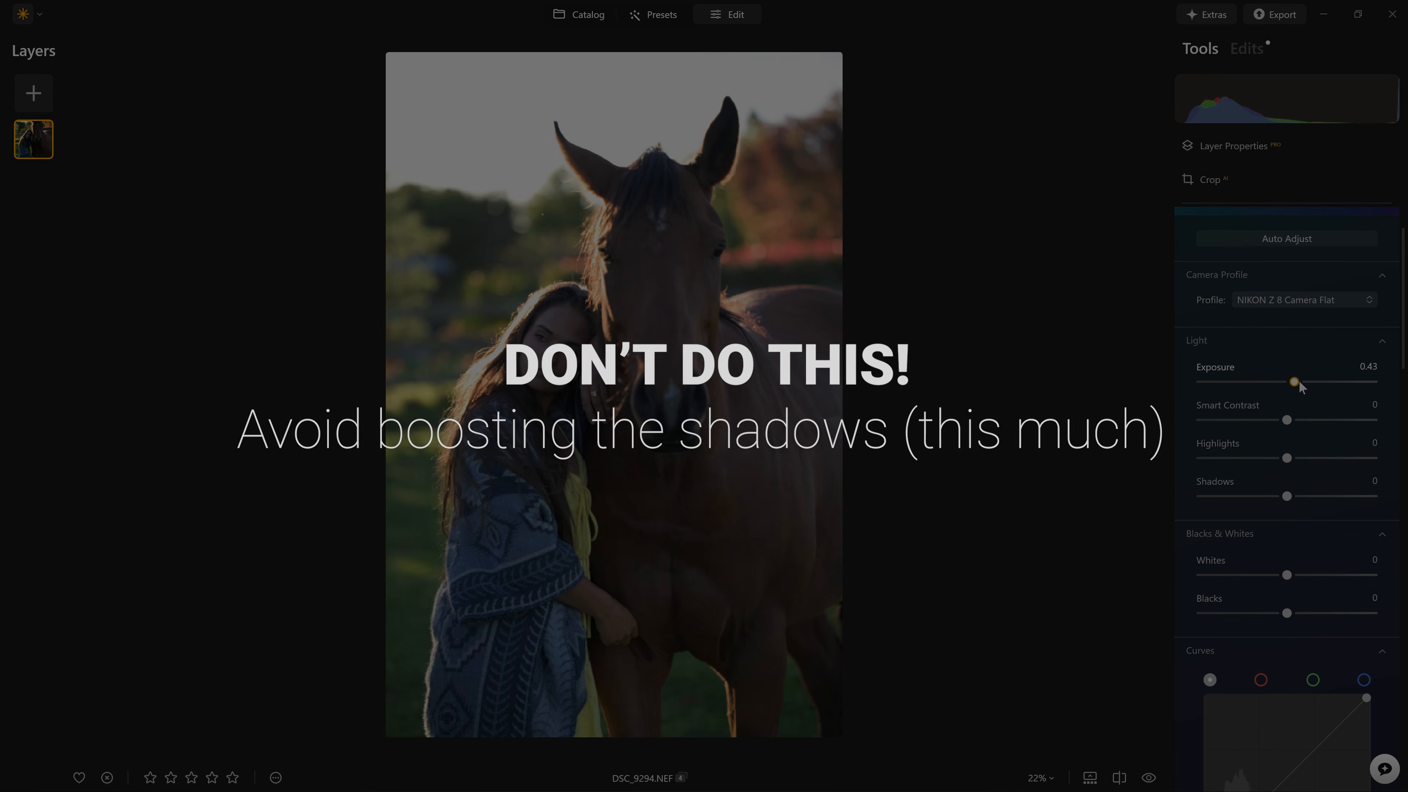
# Try lifting Shadows to 100 with Exposure at 0, compare with the Develop adjustments hidden, and reset Shadows to 0.
pyautogui.doubleClick(1301, 382)
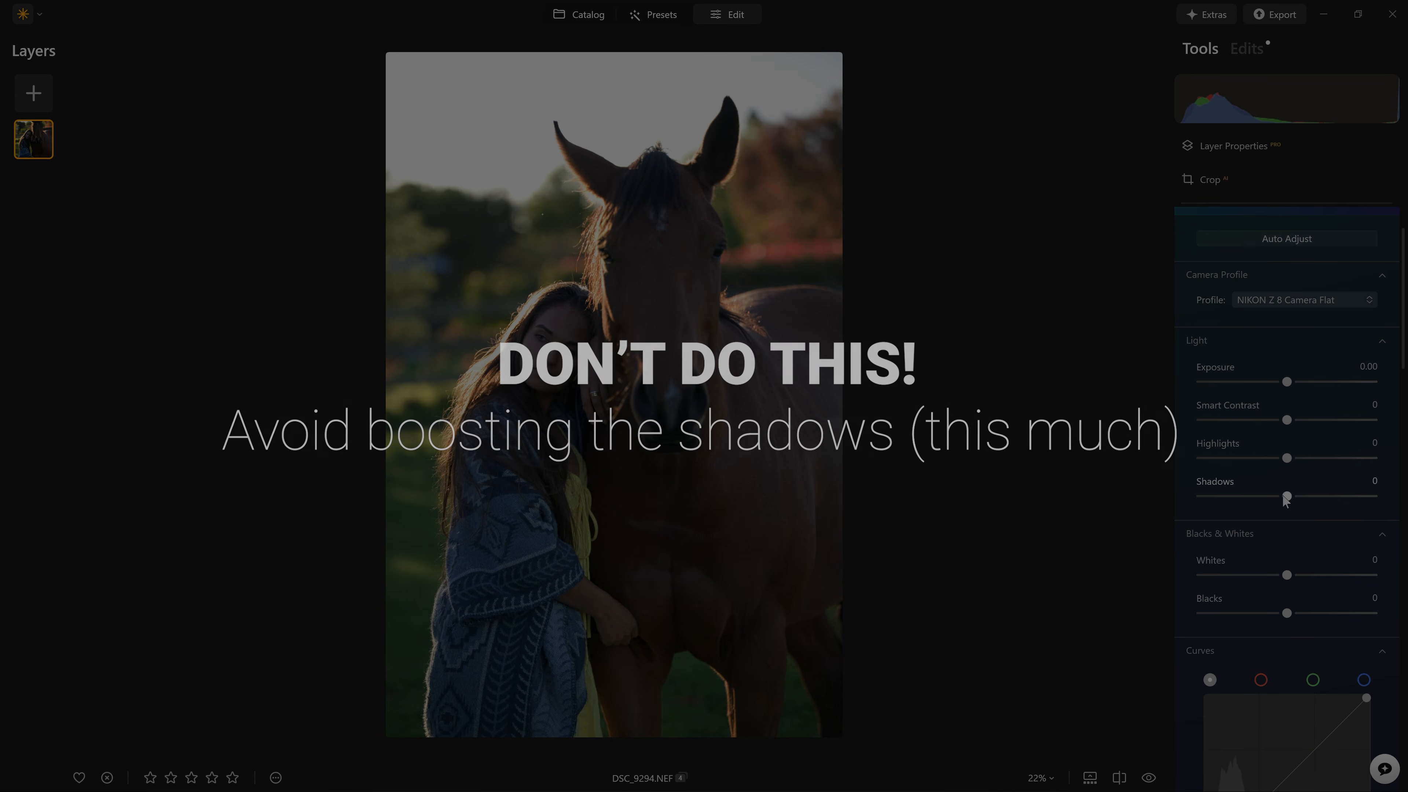
pyautogui.moveTo(1287, 496); pyautogui.dragTo(1386, 496)
pyautogui.scroll(2, 1386, 494)
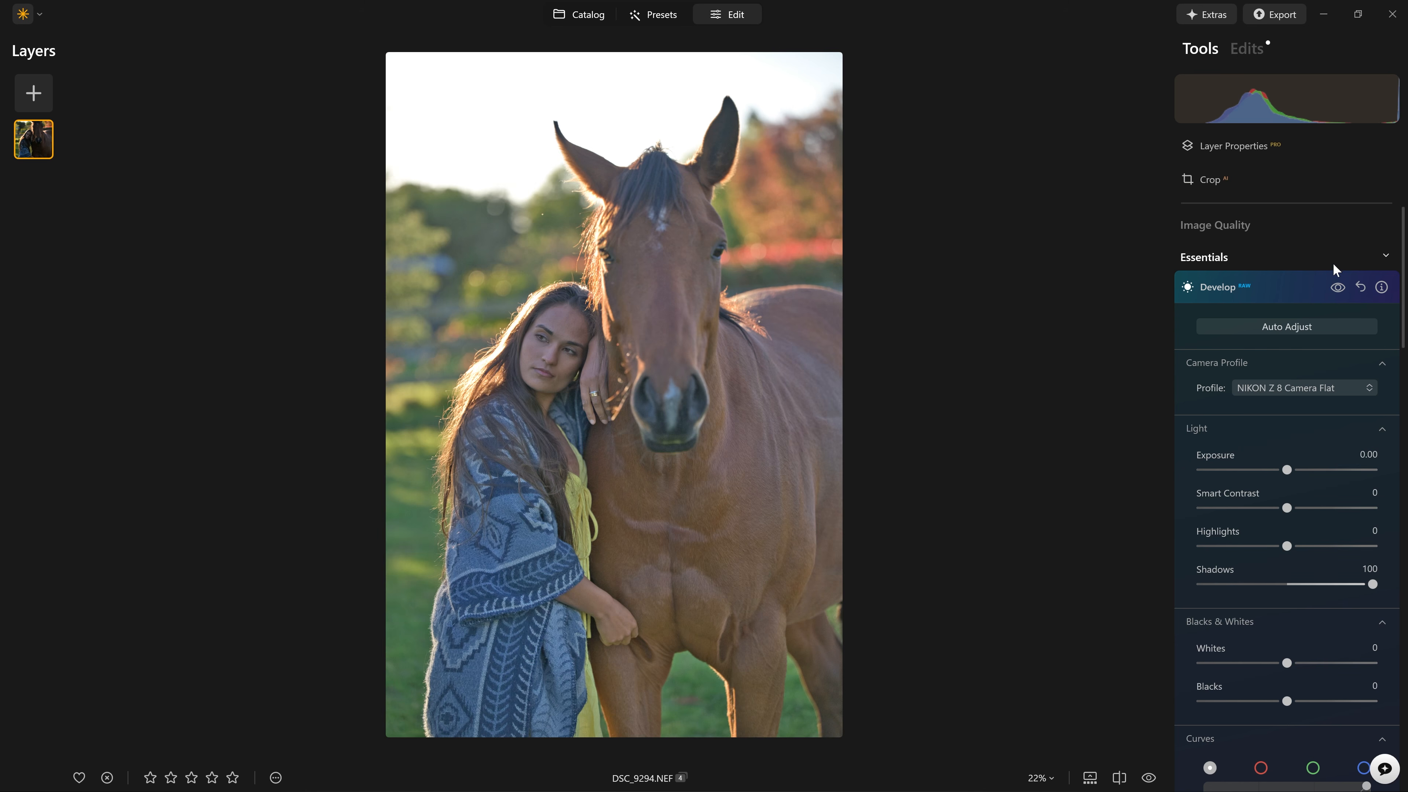
pyautogui.click(1339, 287)
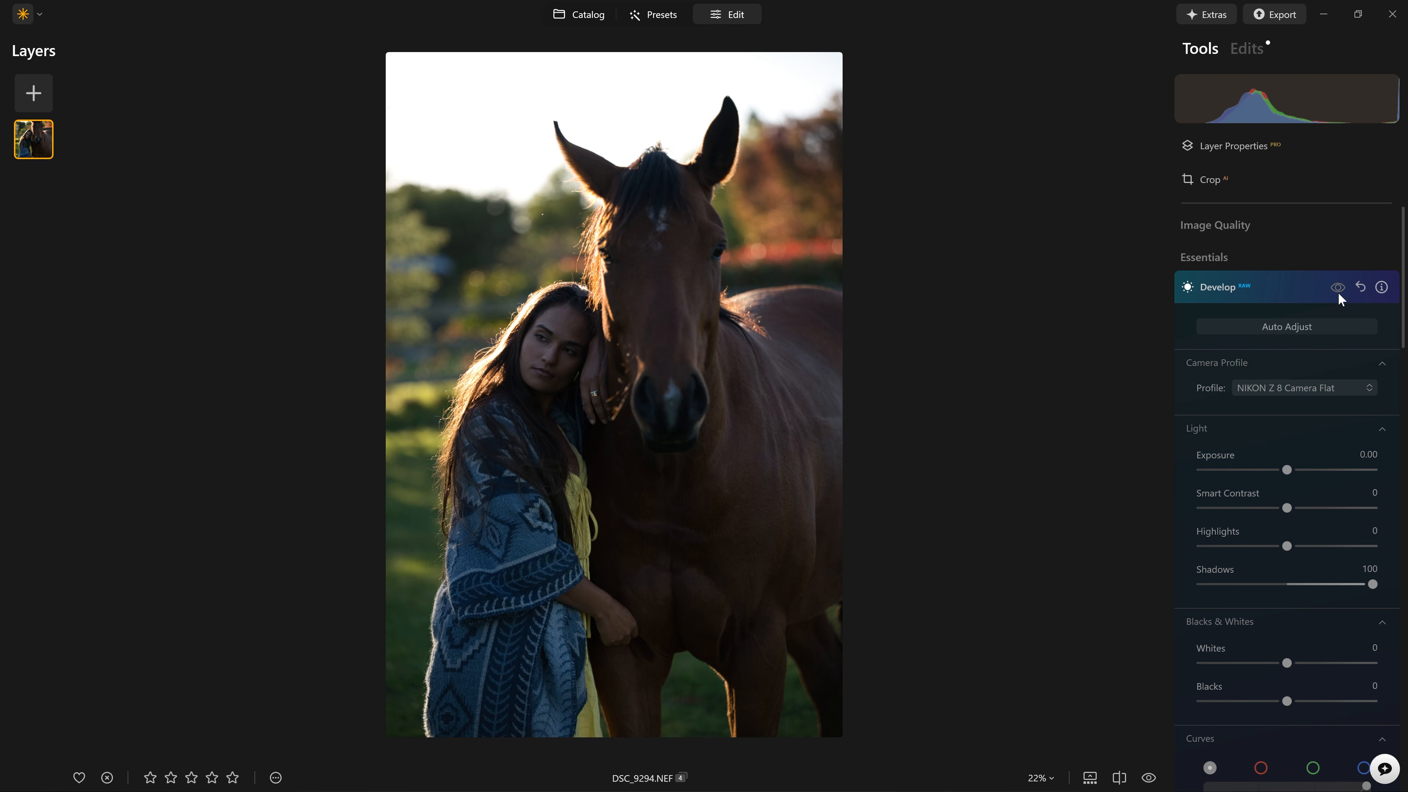
pyautogui.click(1338, 294)
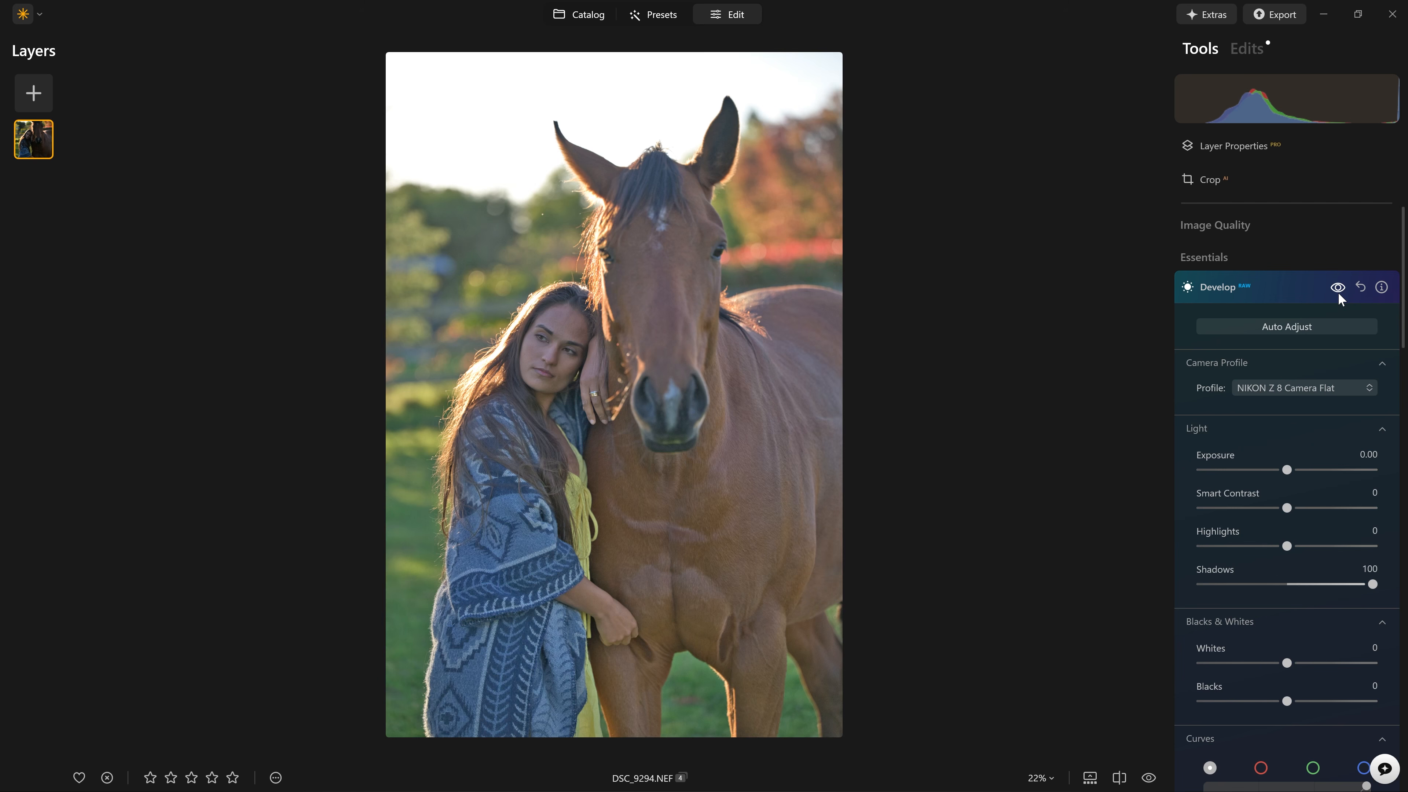
pyautogui.doubleClick(1373, 585)
# Brighten the photo to an Exposure of 1.15 and compare it with the Develop adjustments hidden.
pyautogui.moveTo(1287, 470); pyautogui.dragTo(1306, 483)
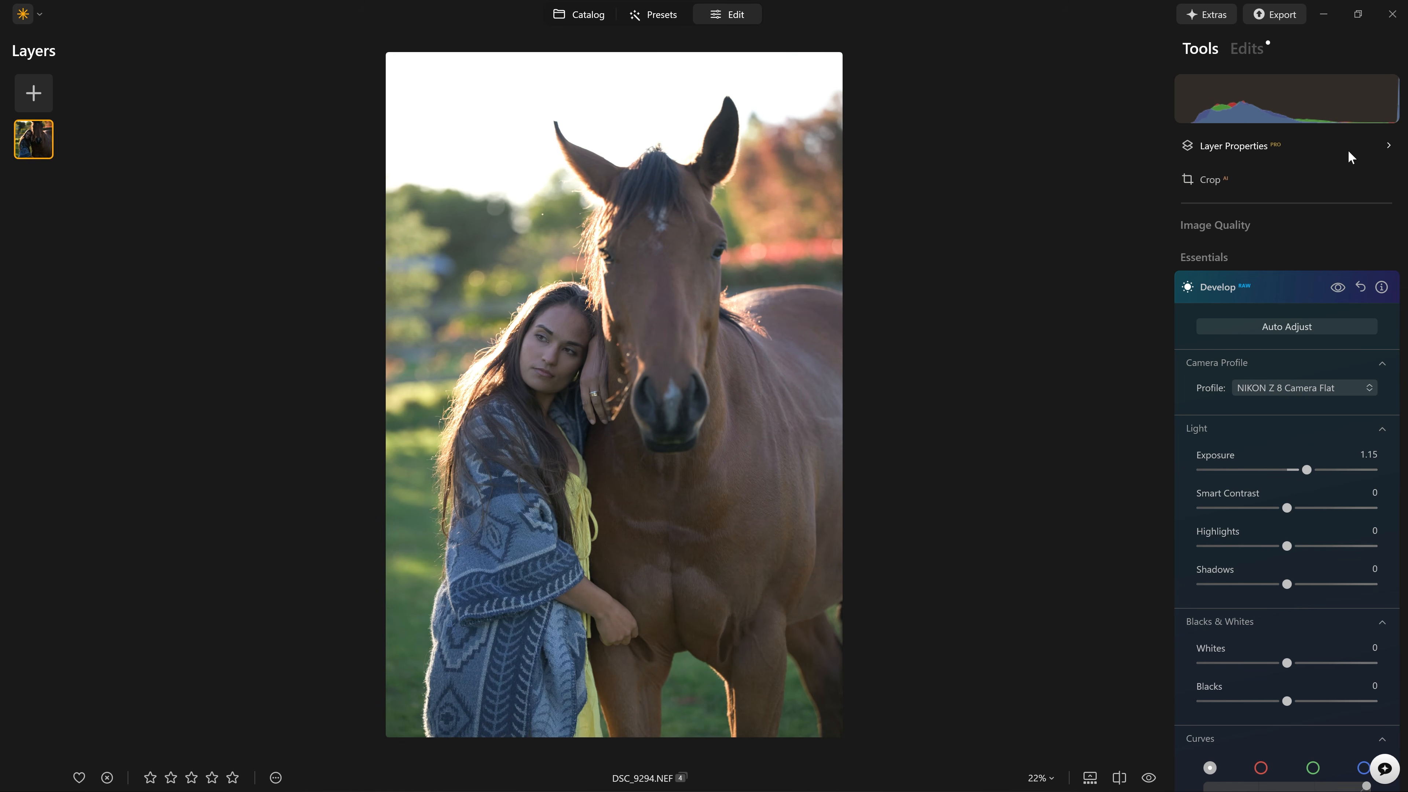
pyautogui.click(1340, 288)
pyautogui.click(1340, 288)
# Raise Shadows to 9 while inspecting the woman's face and the horse's muzzle at 100%.
pyautogui.click(593, 395)
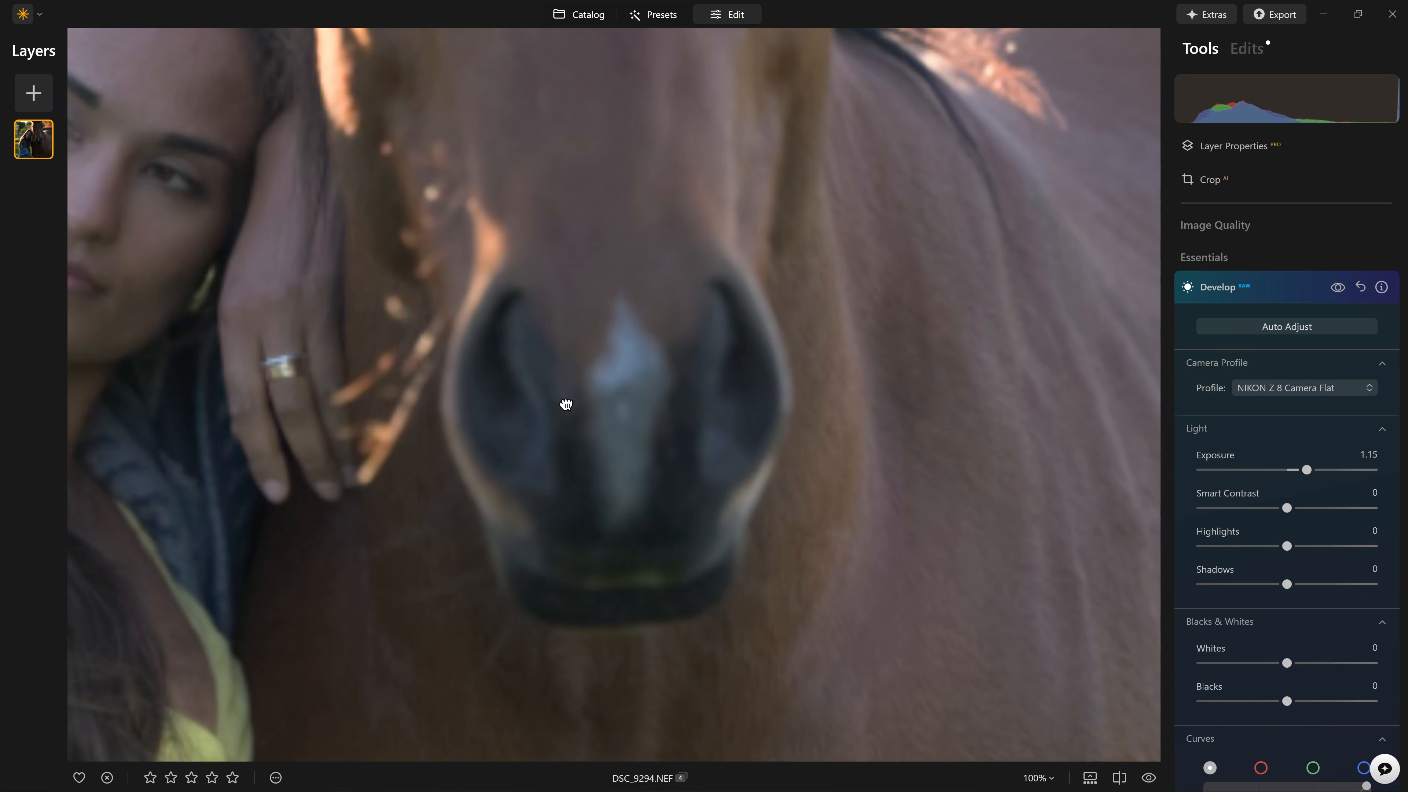
pyautogui.moveTo(565, 402); pyautogui.dragTo(918, 447)
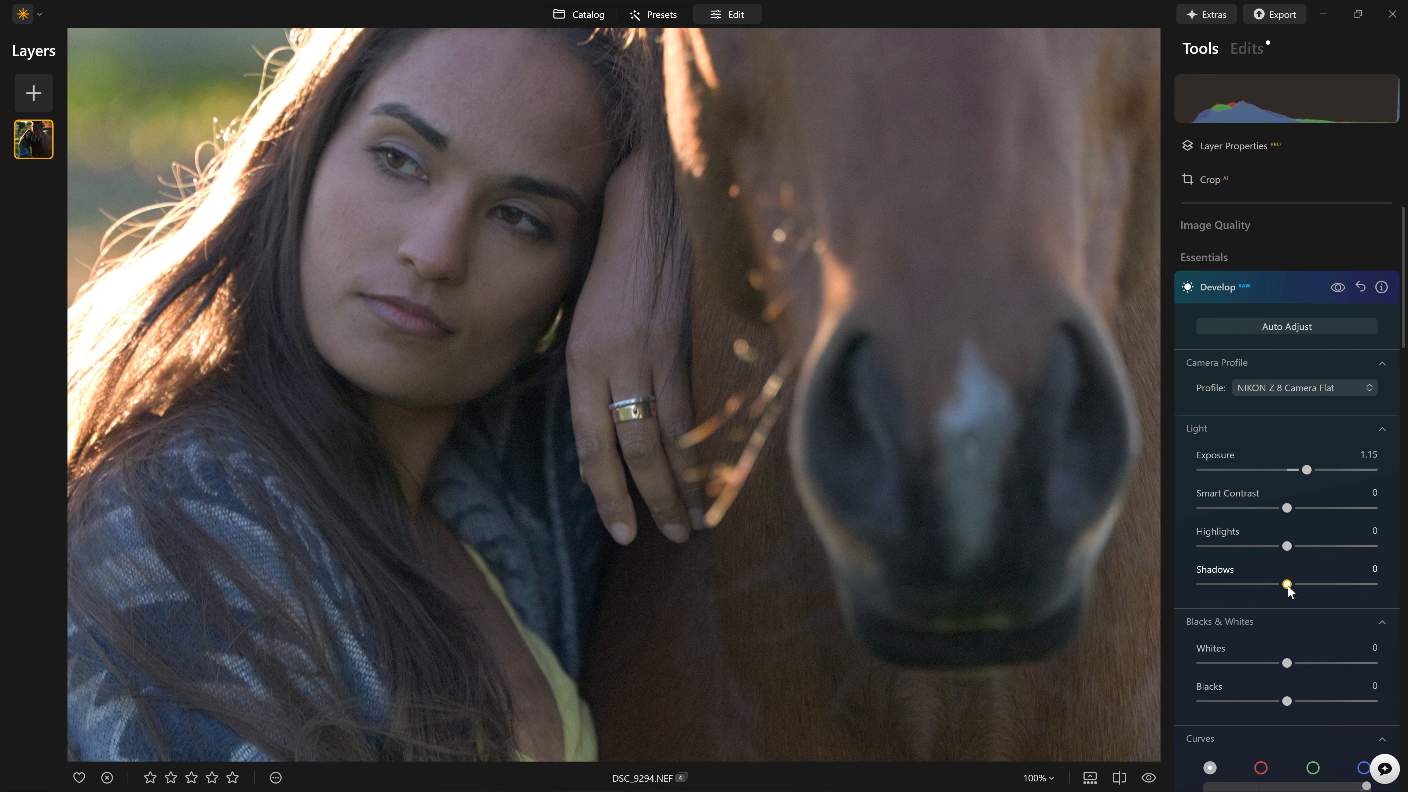
pyautogui.moveTo(1291, 591); pyautogui.dragTo(1299, 595)
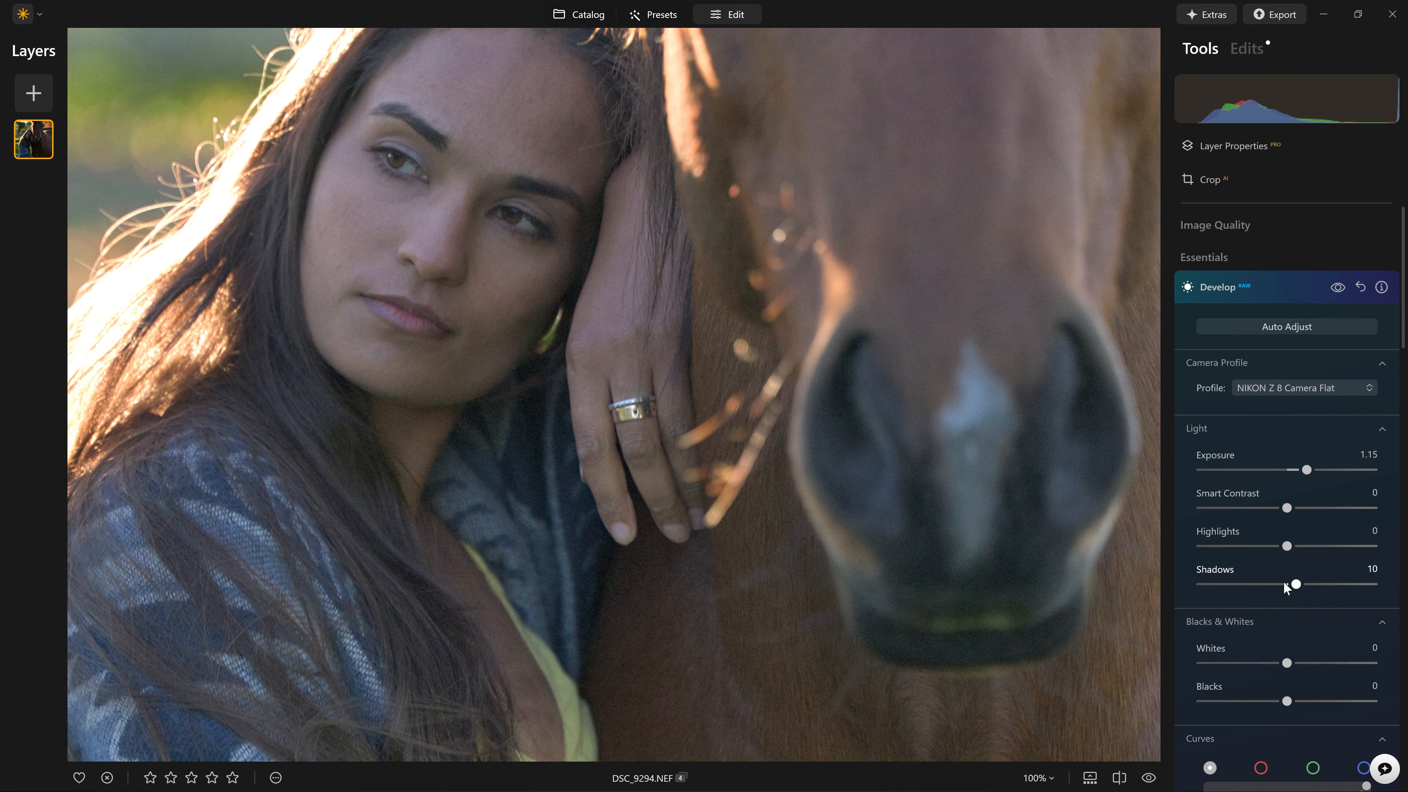
pyautogui.moveTo(1294, 590)
pyautogui.mouseDown()
pyautogui.moveTo(1319, 591)
pyautogui.moveTo(1289, 589)
pyautogui.moveTo(1300, 587)
pyautogui.mouseUp()
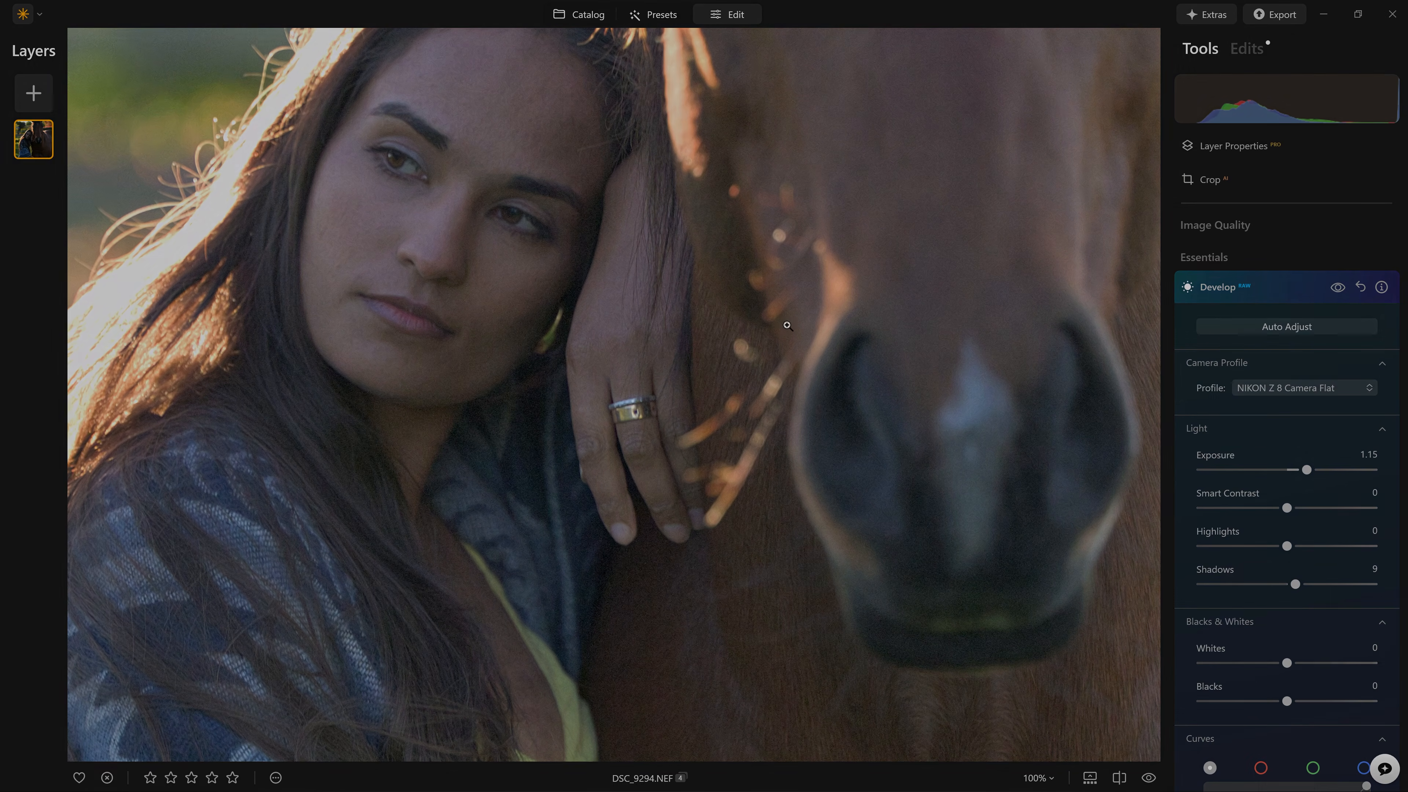
pyautogui.click(788, 326)
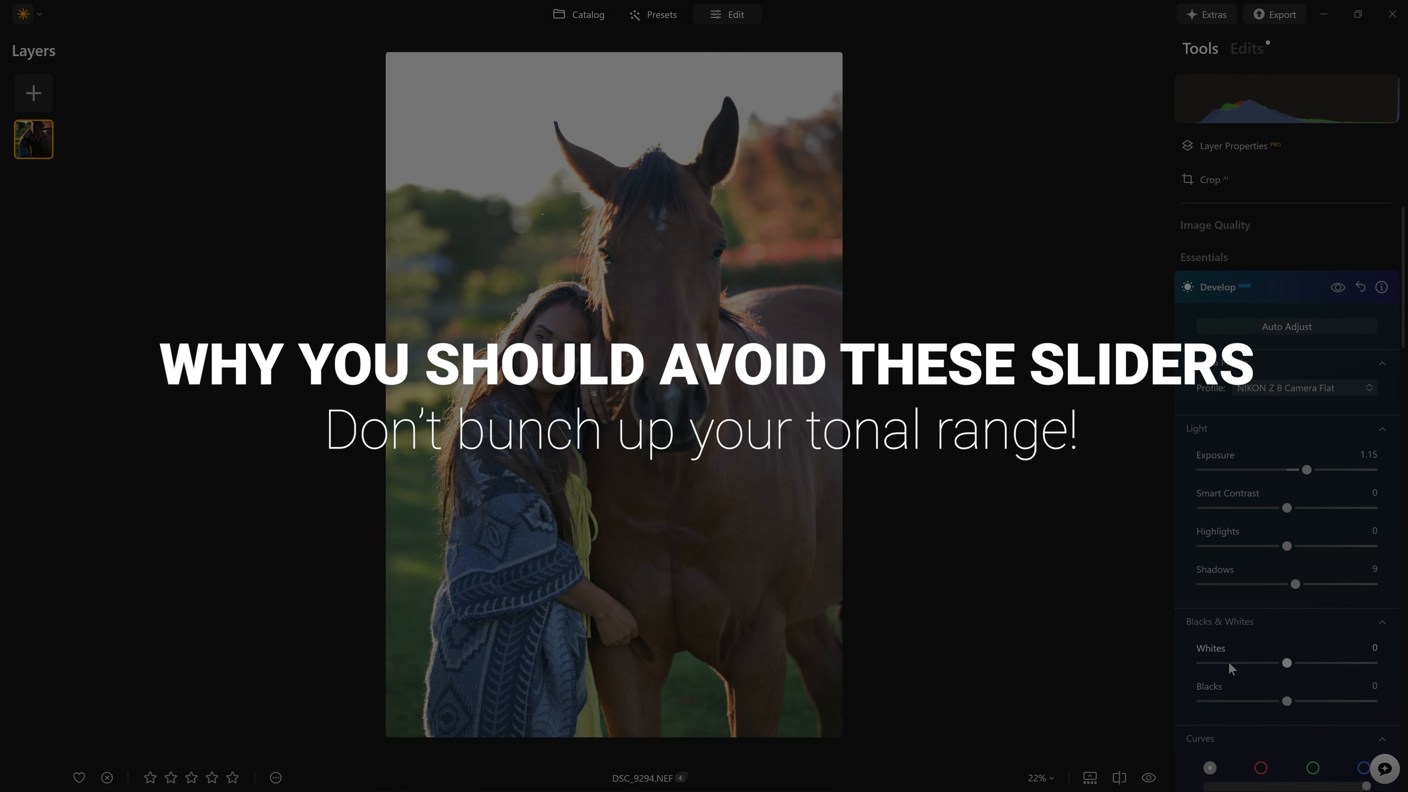
# Try adjusting Whites and darkening Blacks to -78, and reset both to 0.
pyautogui.moveTo(1287, 663); pyautogui.dragTo(1219, 701)
pyautogui.doubleClick(1314, 663)
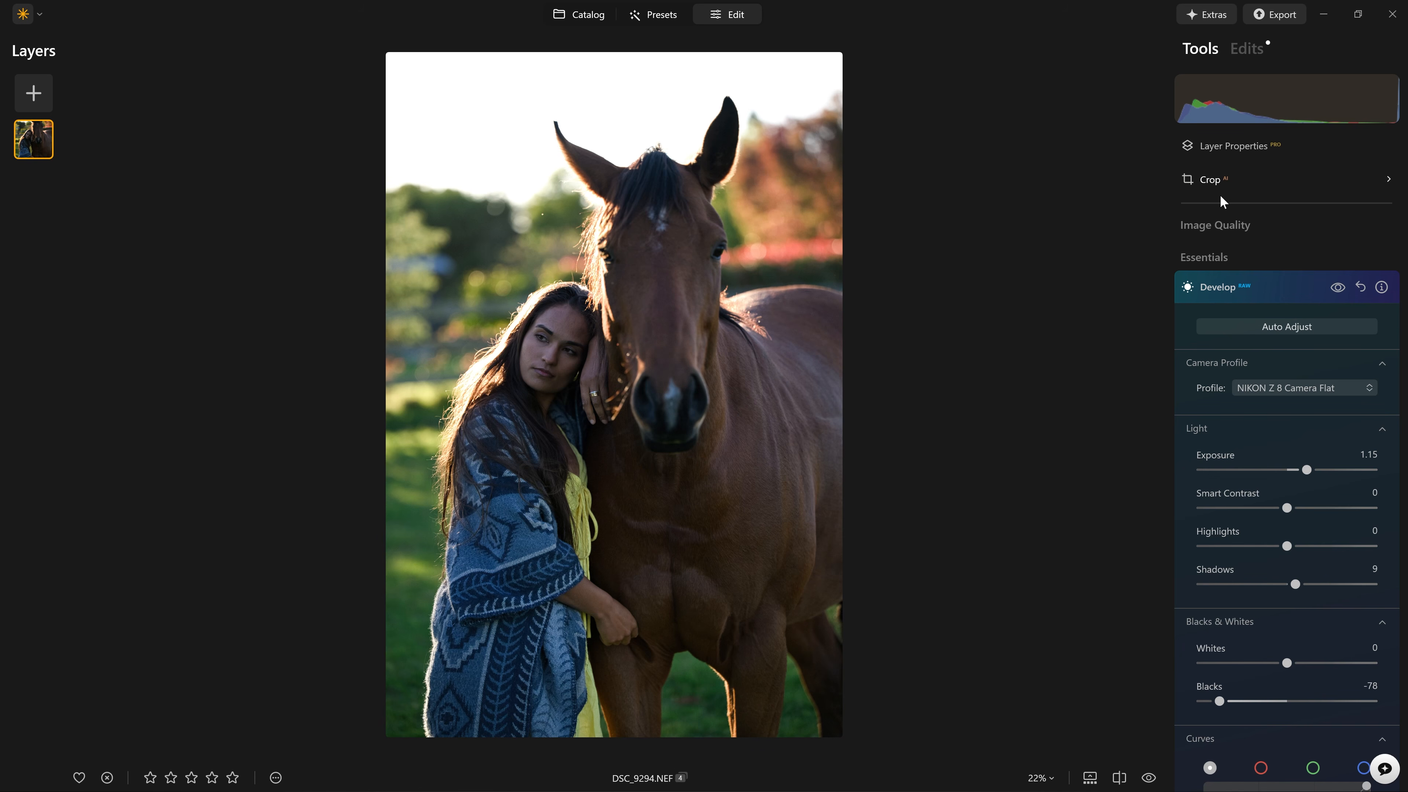
pyautogui.doubleClick(1220, 702)
# Try Blacks at -100, inspect the shadows around the woman's face at 100%, and reset Blacks to 0.
pyautogui.moveTo(1284, 703); pyautogui.dragTo(1188, 693)
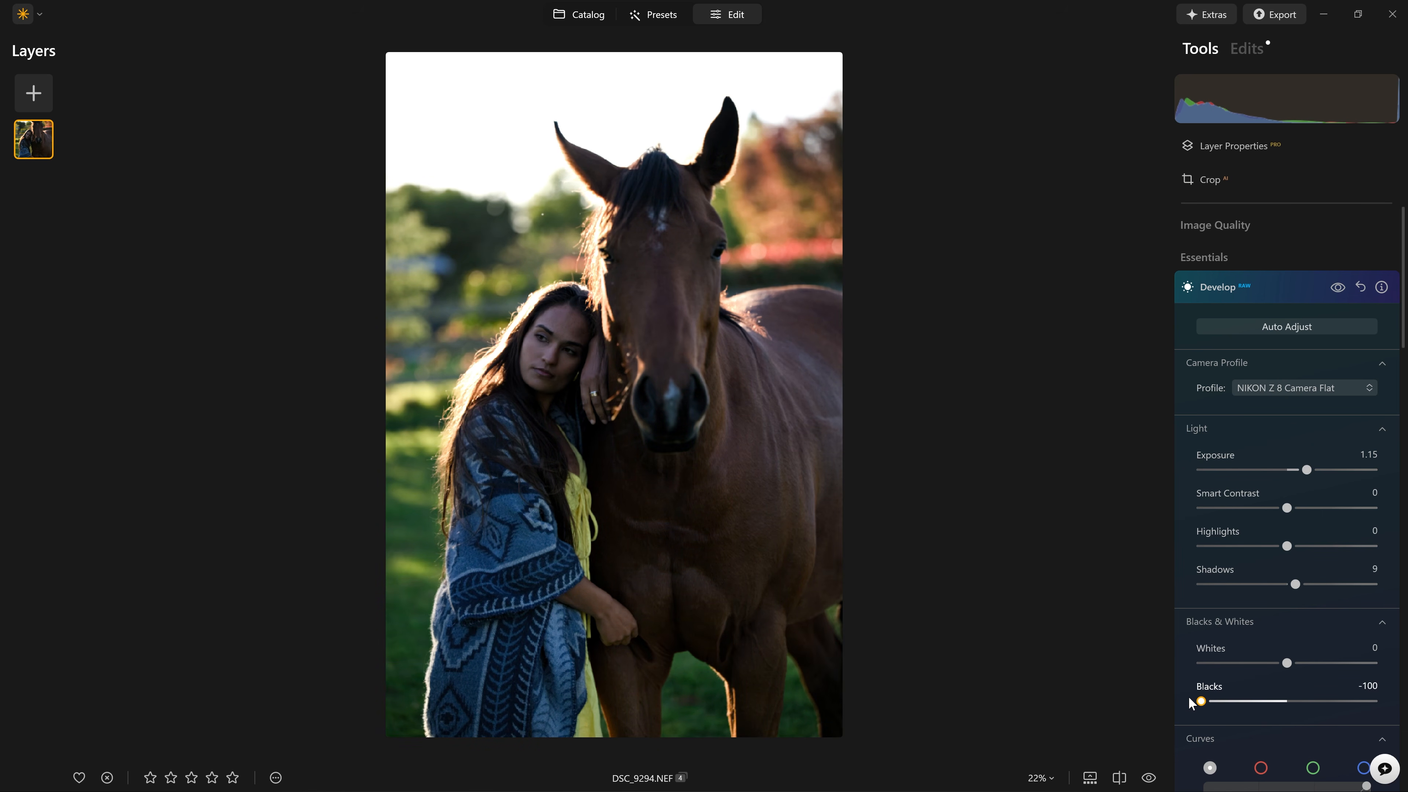
pyautogui.click(530, 362)
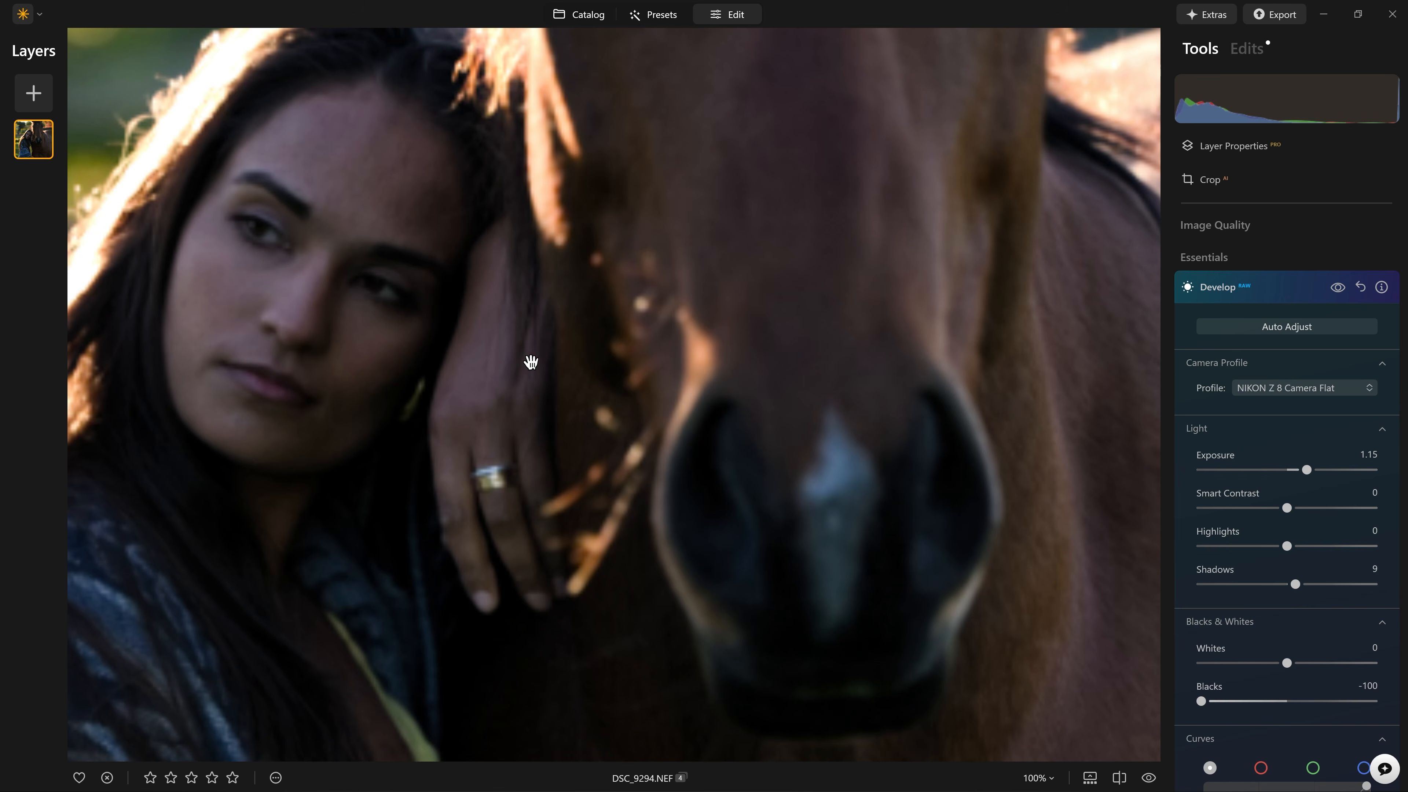
pyautogui.click(639, 390)
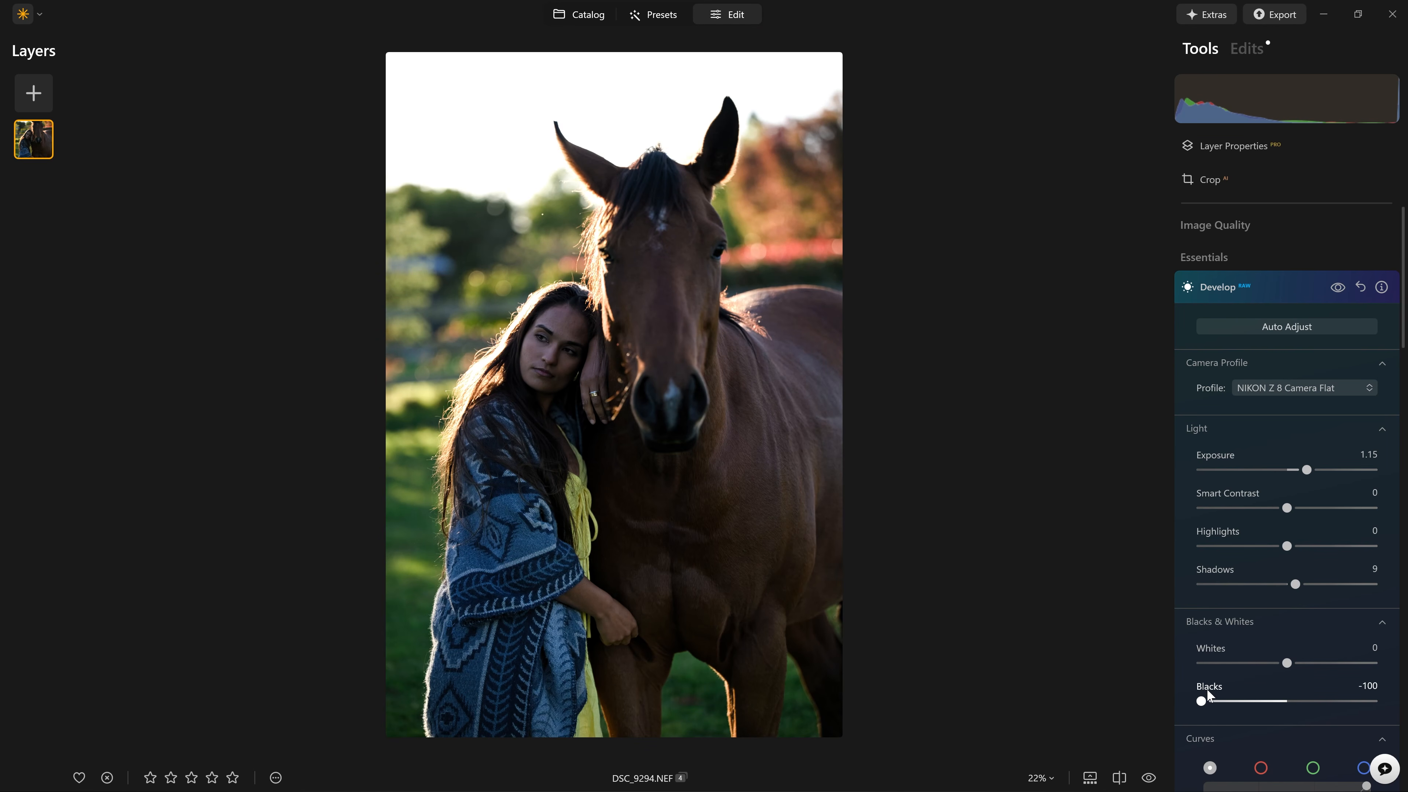
pyautogui.doubleClick(1201, 701)
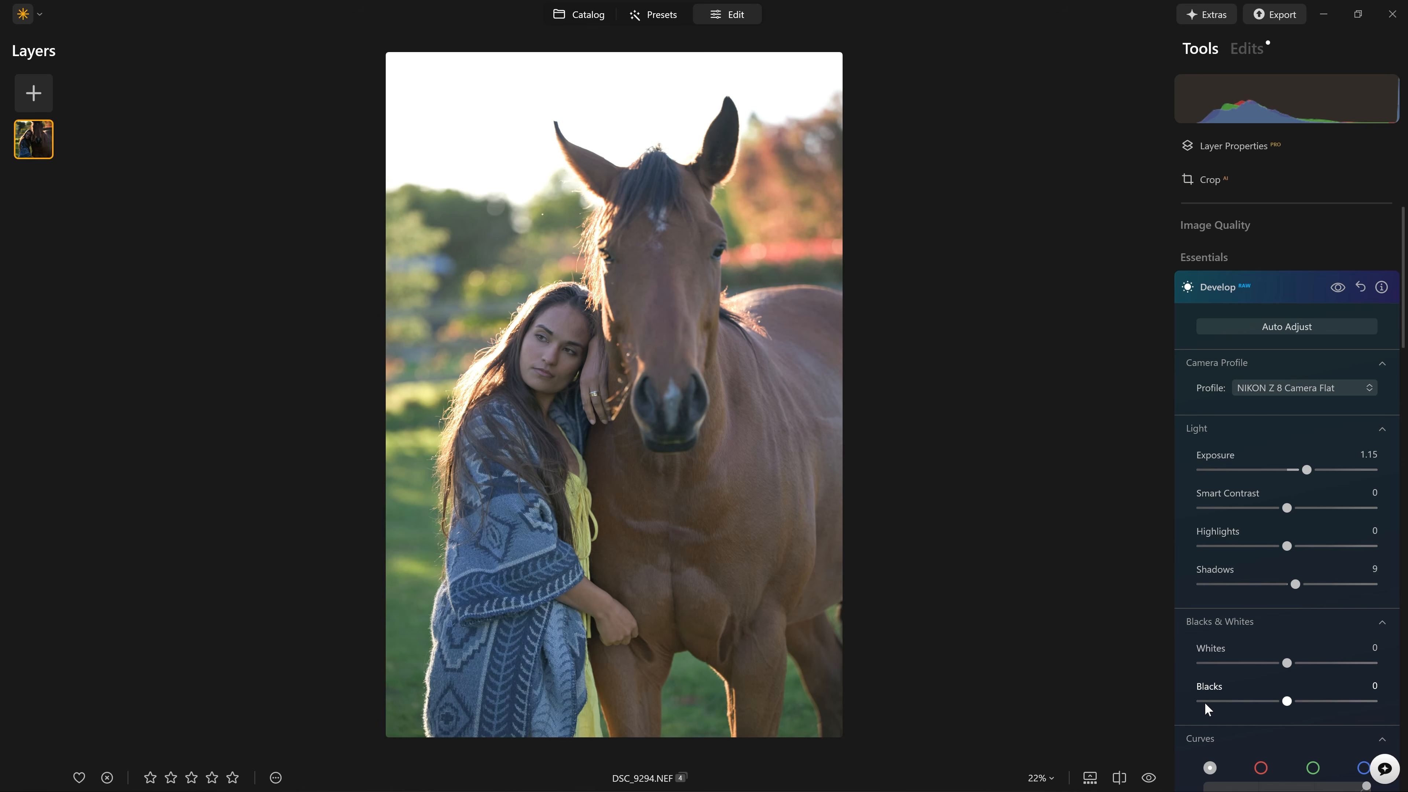
# Move the black point of the main tone curve slightly inward to deepen the shadows, and compare the result with the original photo.
pyautogui.scroll(-4, 1210, 697)
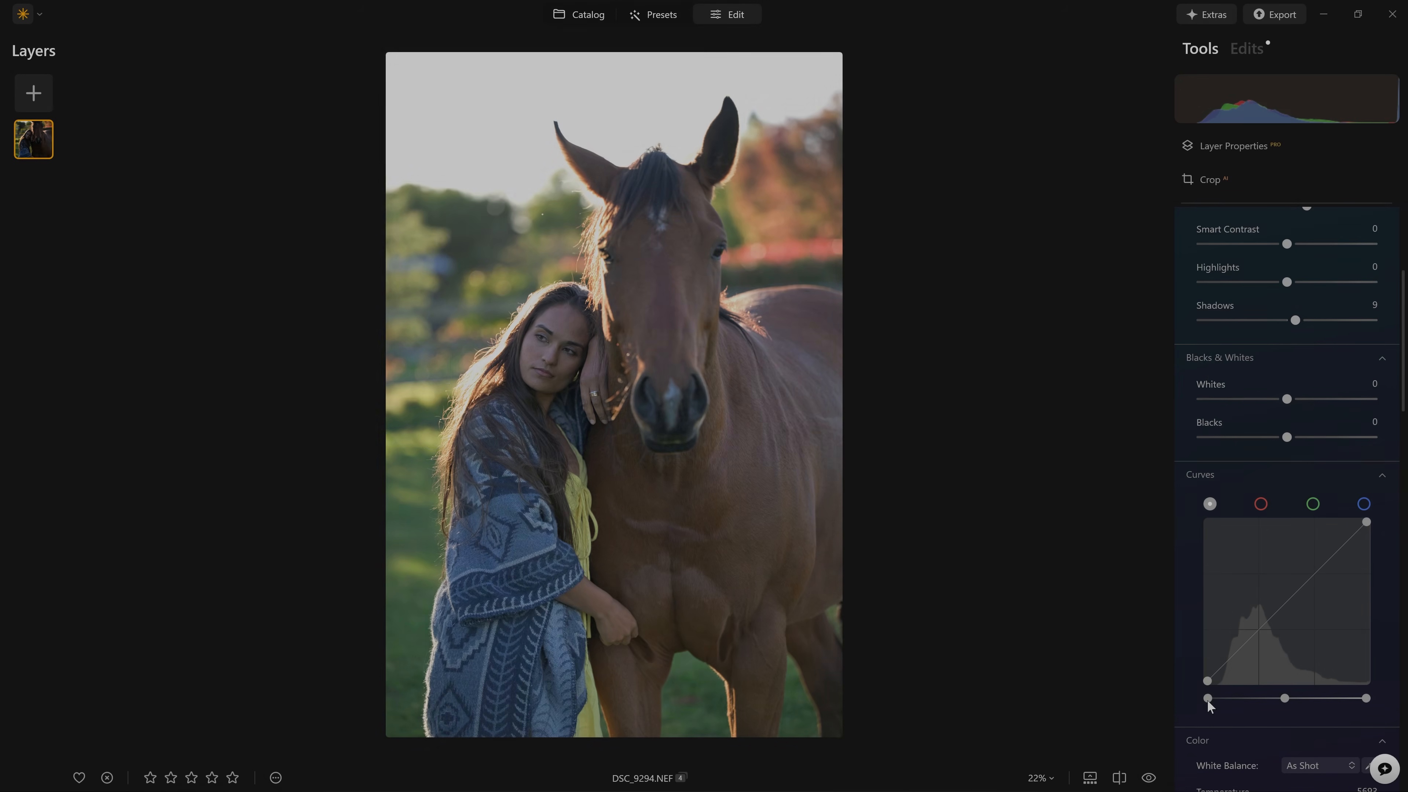
pyautogui.moveTo(1207, 701); pyautogui.dragTo(1220, 702)
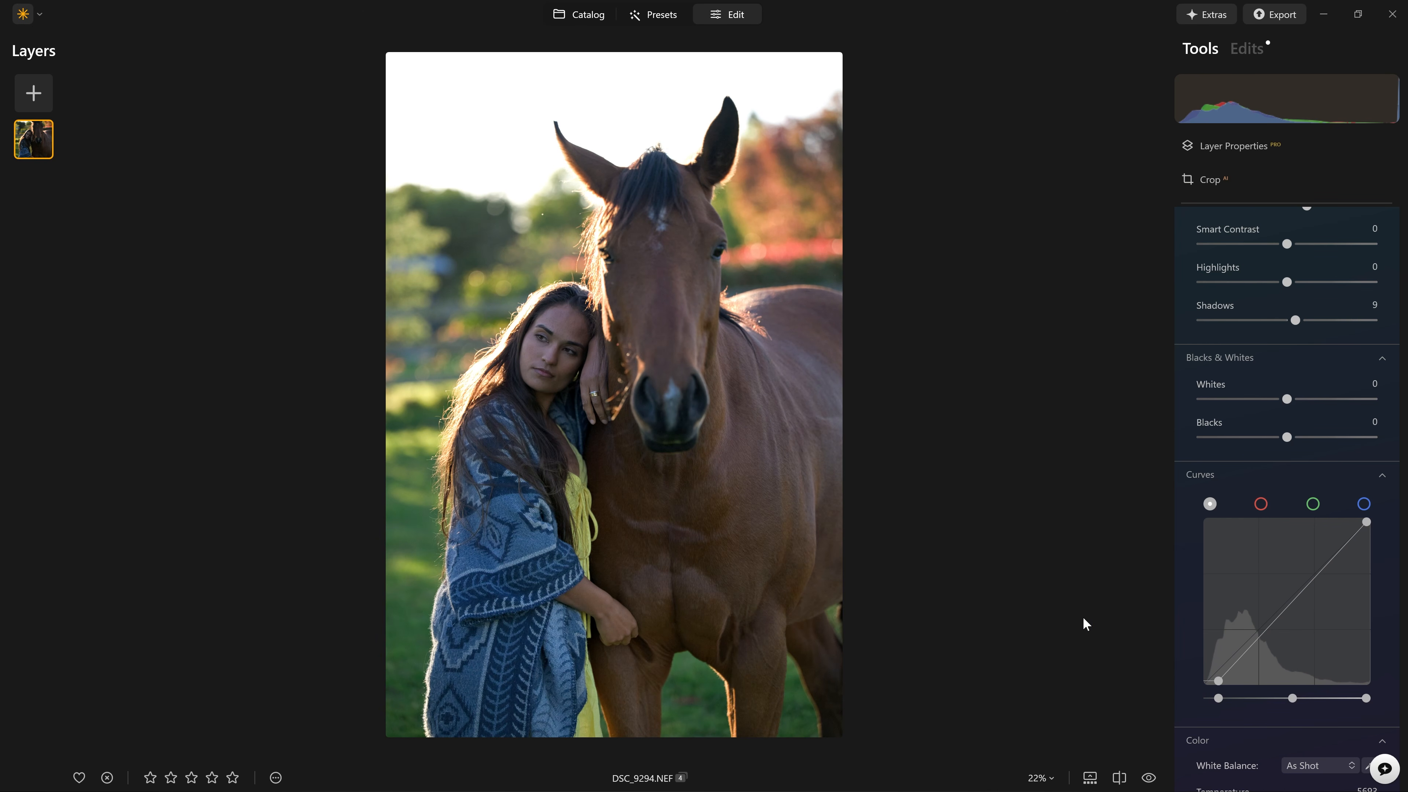
pyautogui.press('\\')
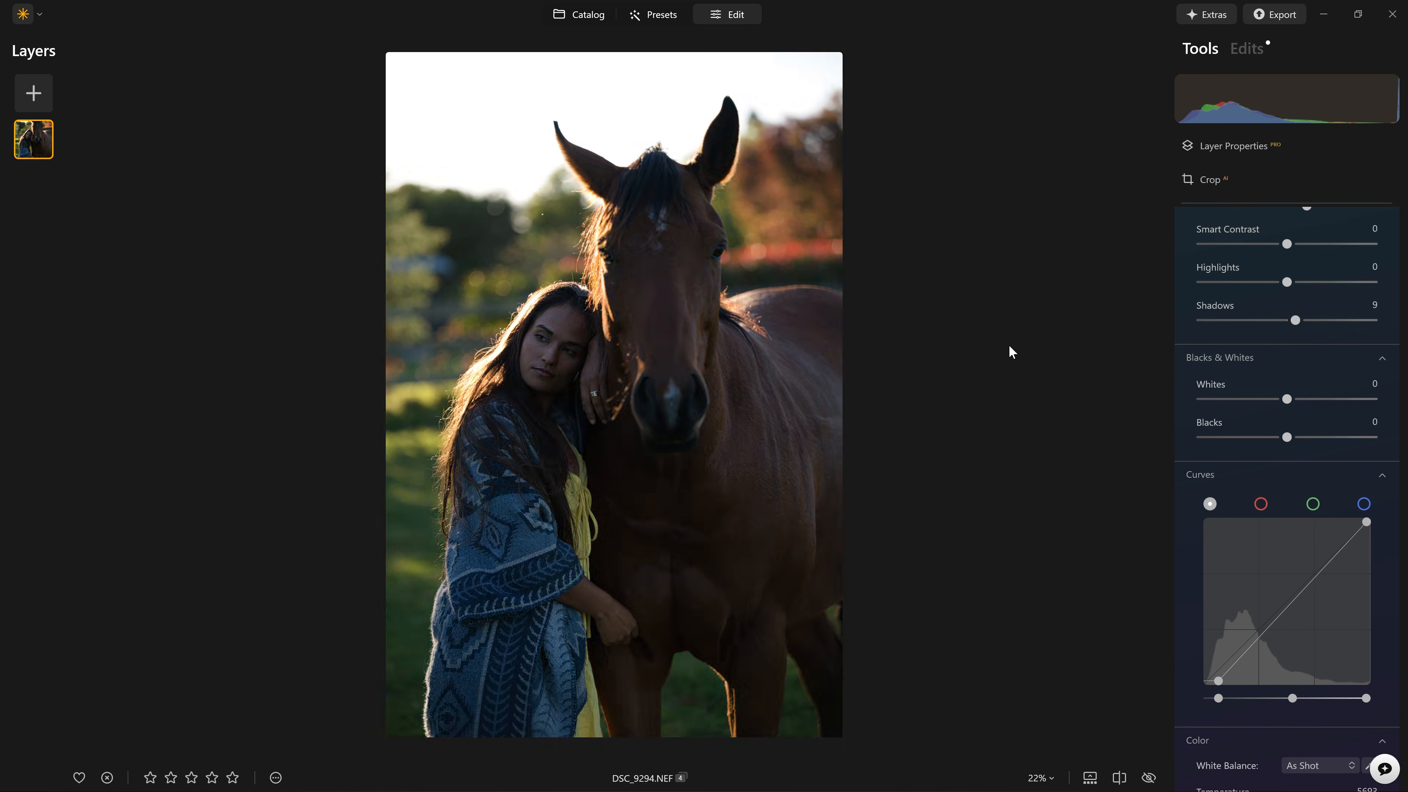
pyautogui.press('\\')
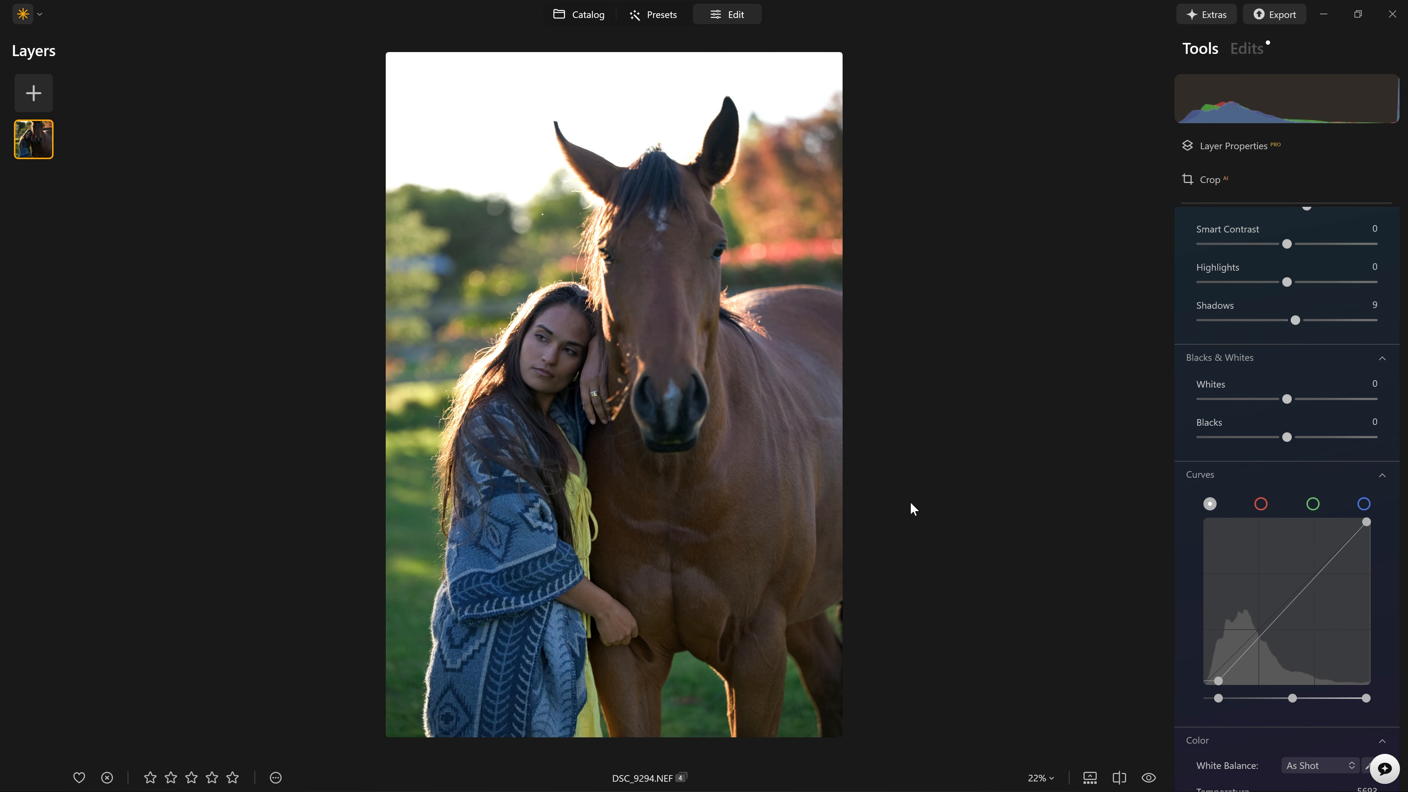
pyautogui.press('\\')
pyautogui.press('\\')
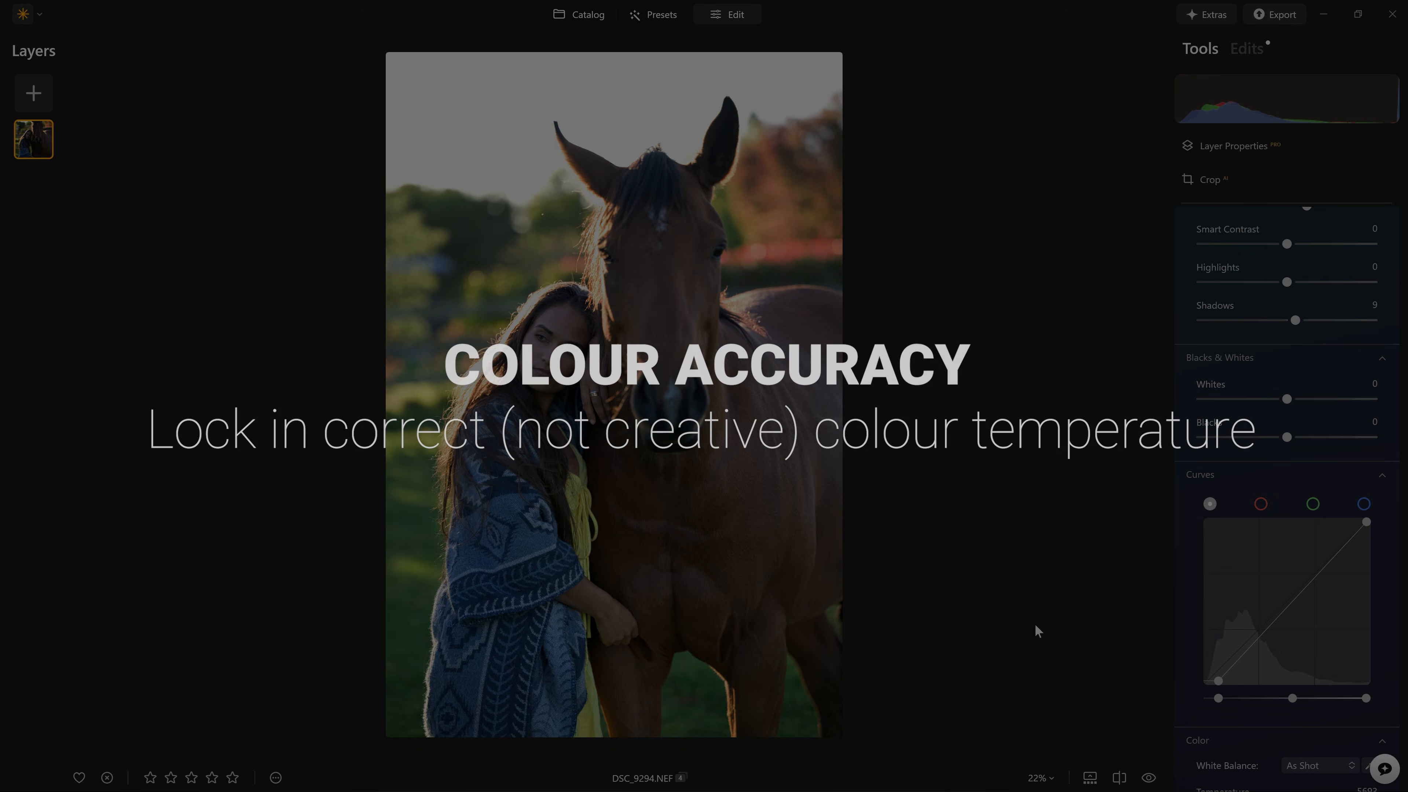
# Try warming the Temperature to 6904 and restore the white balance to As Shot.
pyautogui.scroll(-5, 1242, 450)
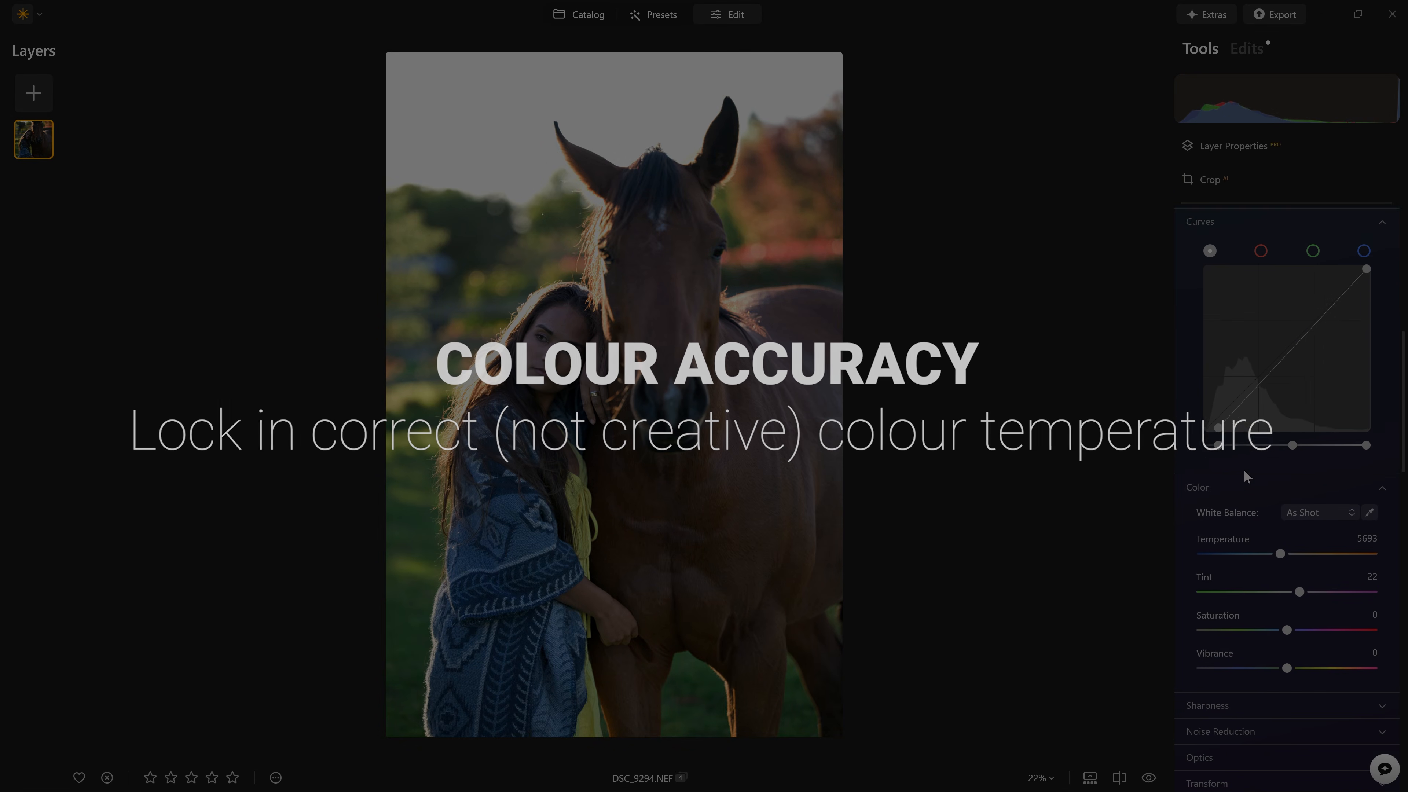
pyautogui.scroll(-2, 1242, 459)
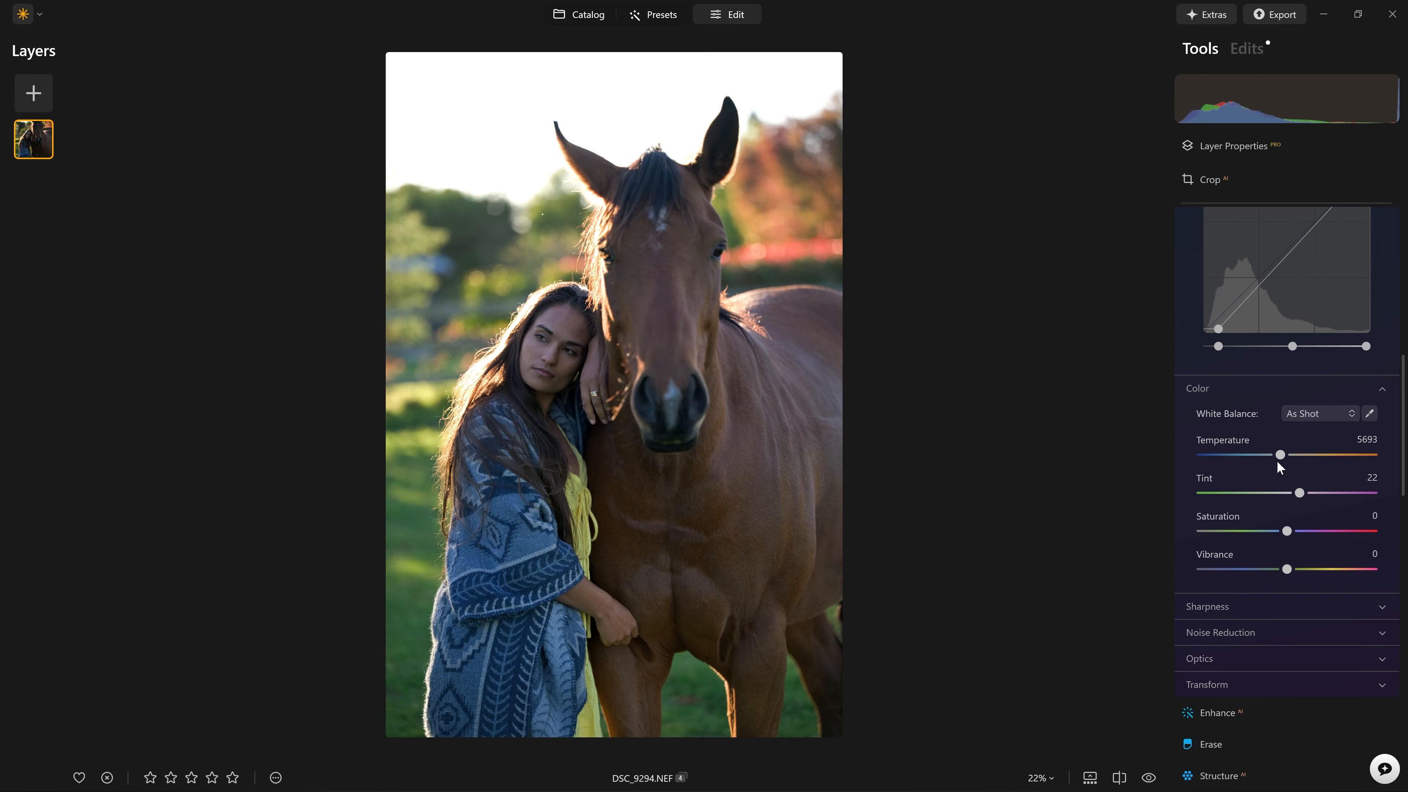
pyautogui.moveTo(1278, 461)
pyautogui.mouseDown()
pyautogui.moveTo(1232, 459)
pyautogui.moveTo(1323, 463)
pyautogui.moveTo(1289, 468)
pyautogui.mouseUp()
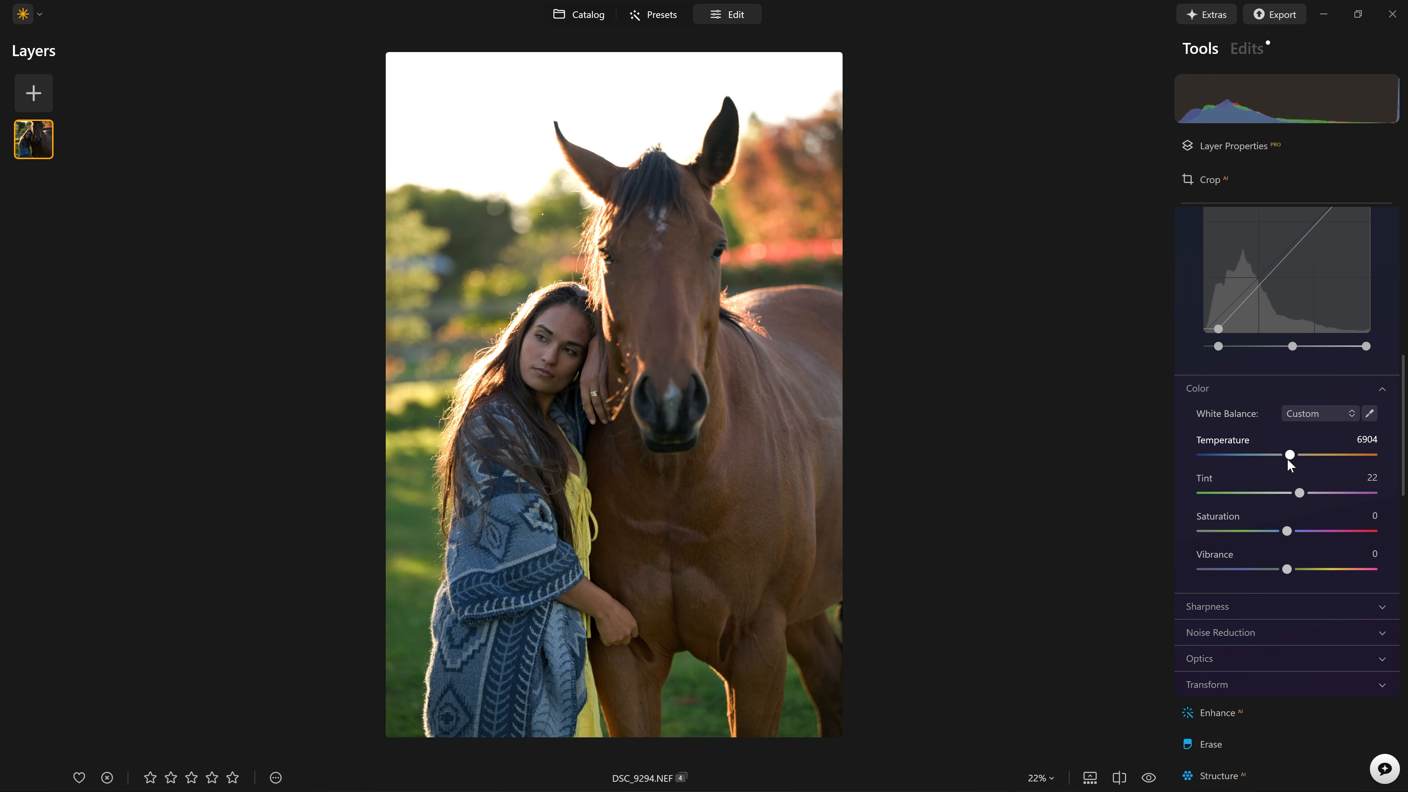
pyautogui.moveTo(1287, 458); pyautogui.dragTo(1288, 459)
pyautogui.click(1316, 412)
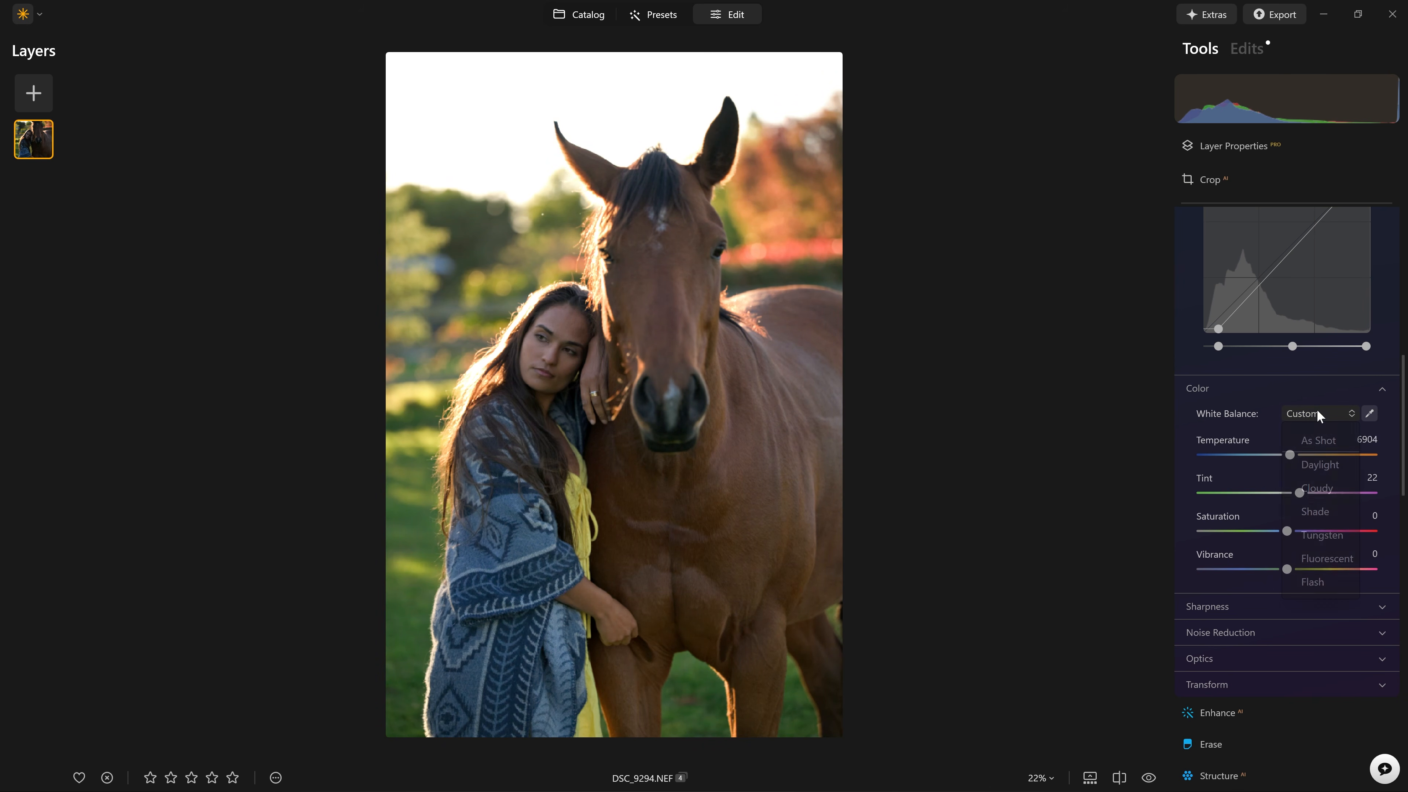
pyautogui.click(1318, 442)
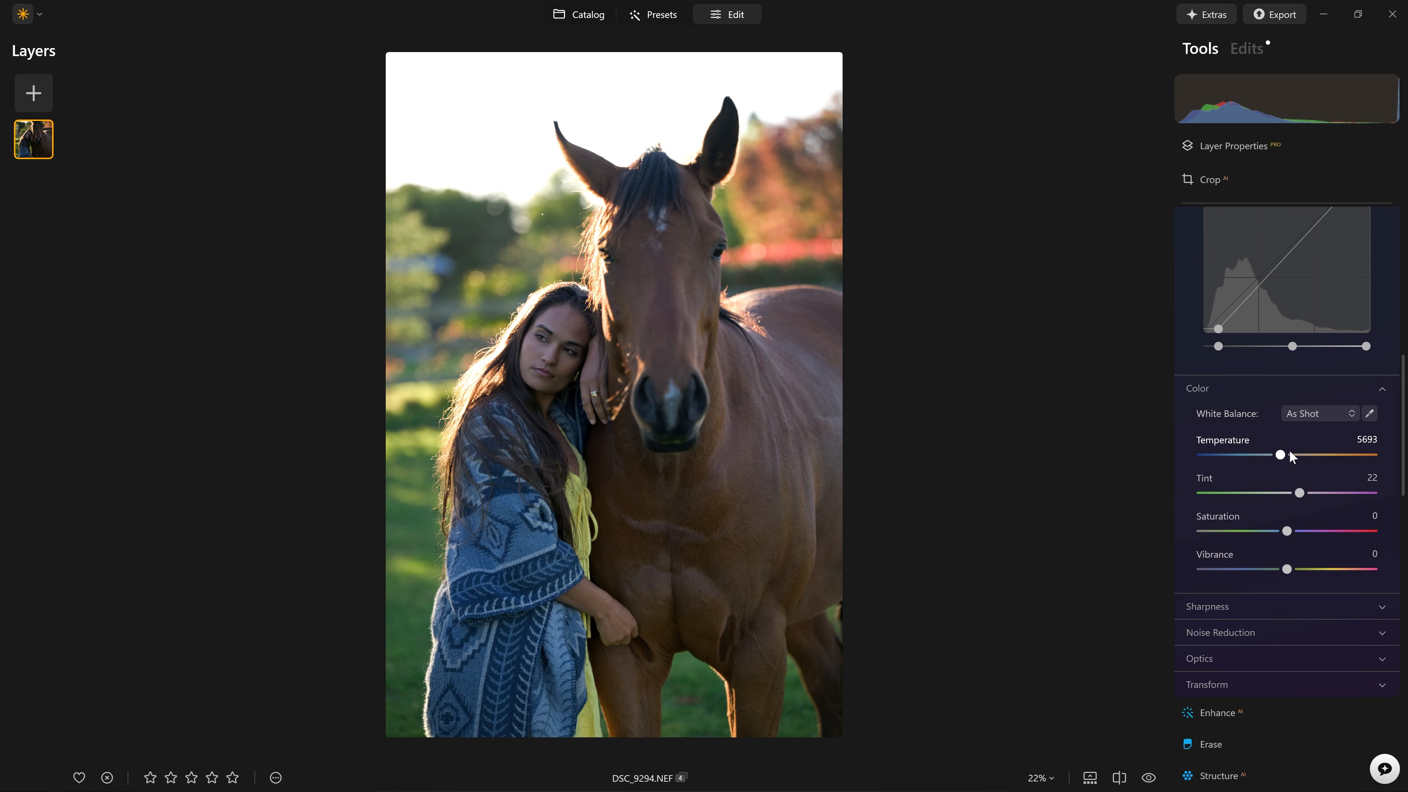
# Set the Develop colour values to Temperature 7006, Tint 29 and Saturation 10, trying a Tint of 93 along the way.
pyautogui.moveTo(1280, 456); pyautogui.dragTo(1292, 458)
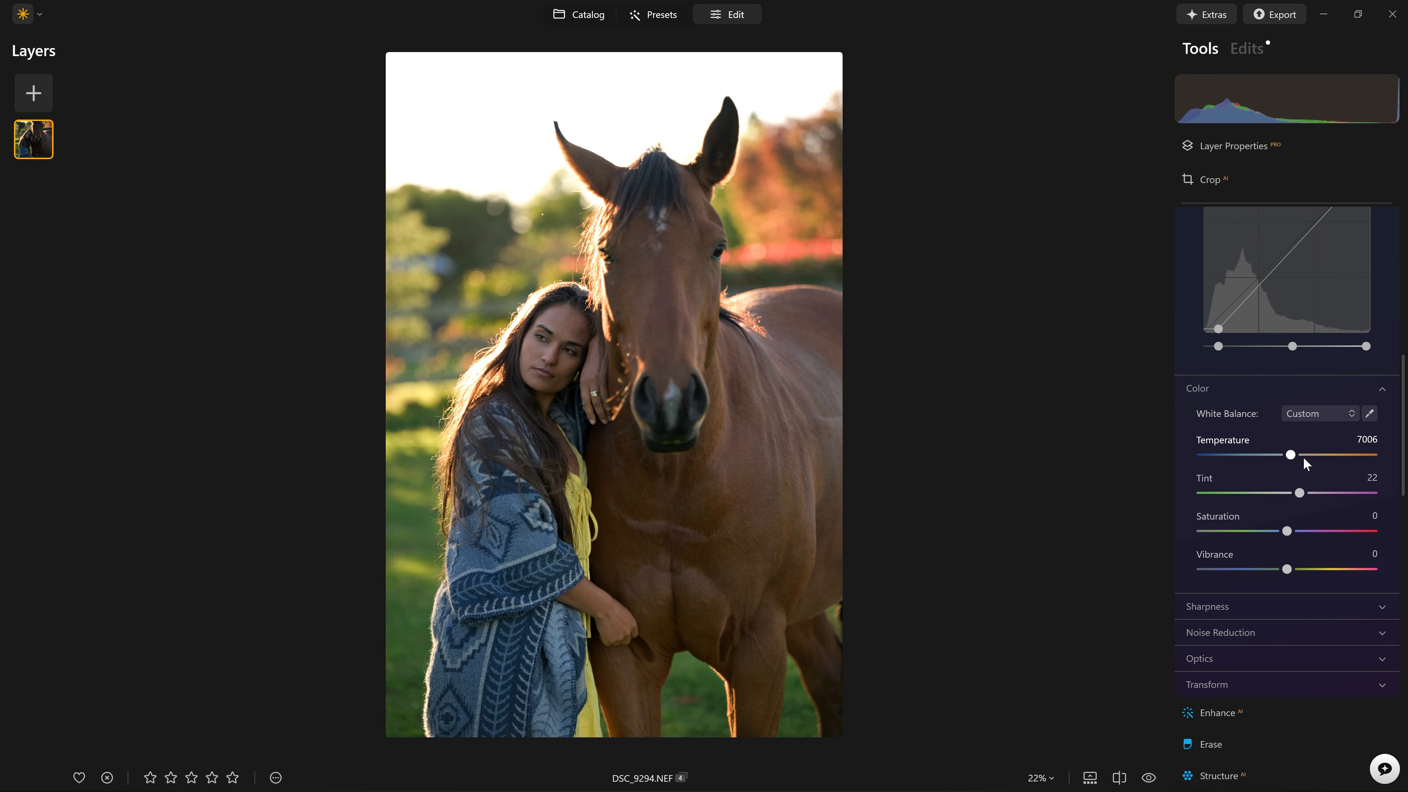
pyautogui.moveTo(1300, 493); pyautogui.dragTo(1342, 497)
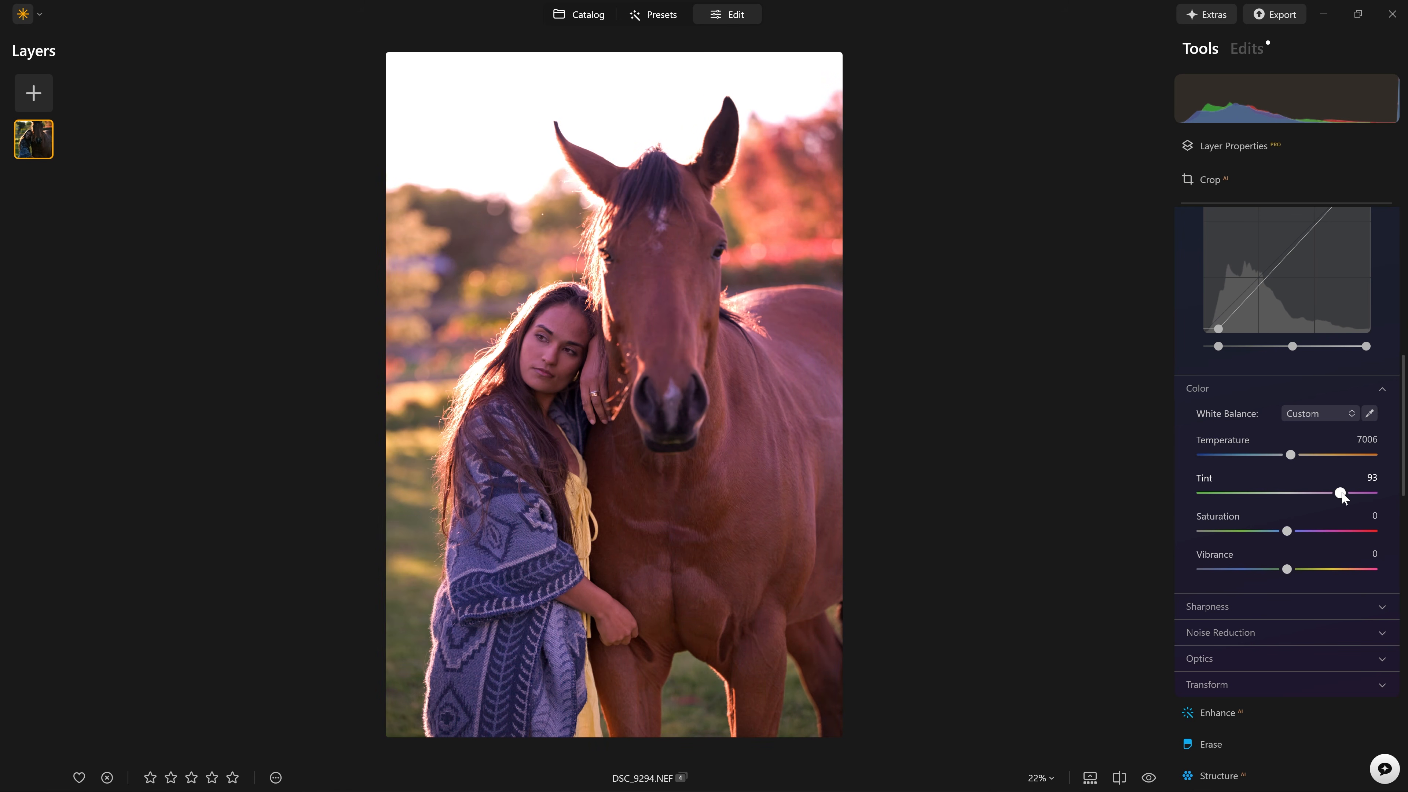
pyautogui.doubleClick(1342, 493)
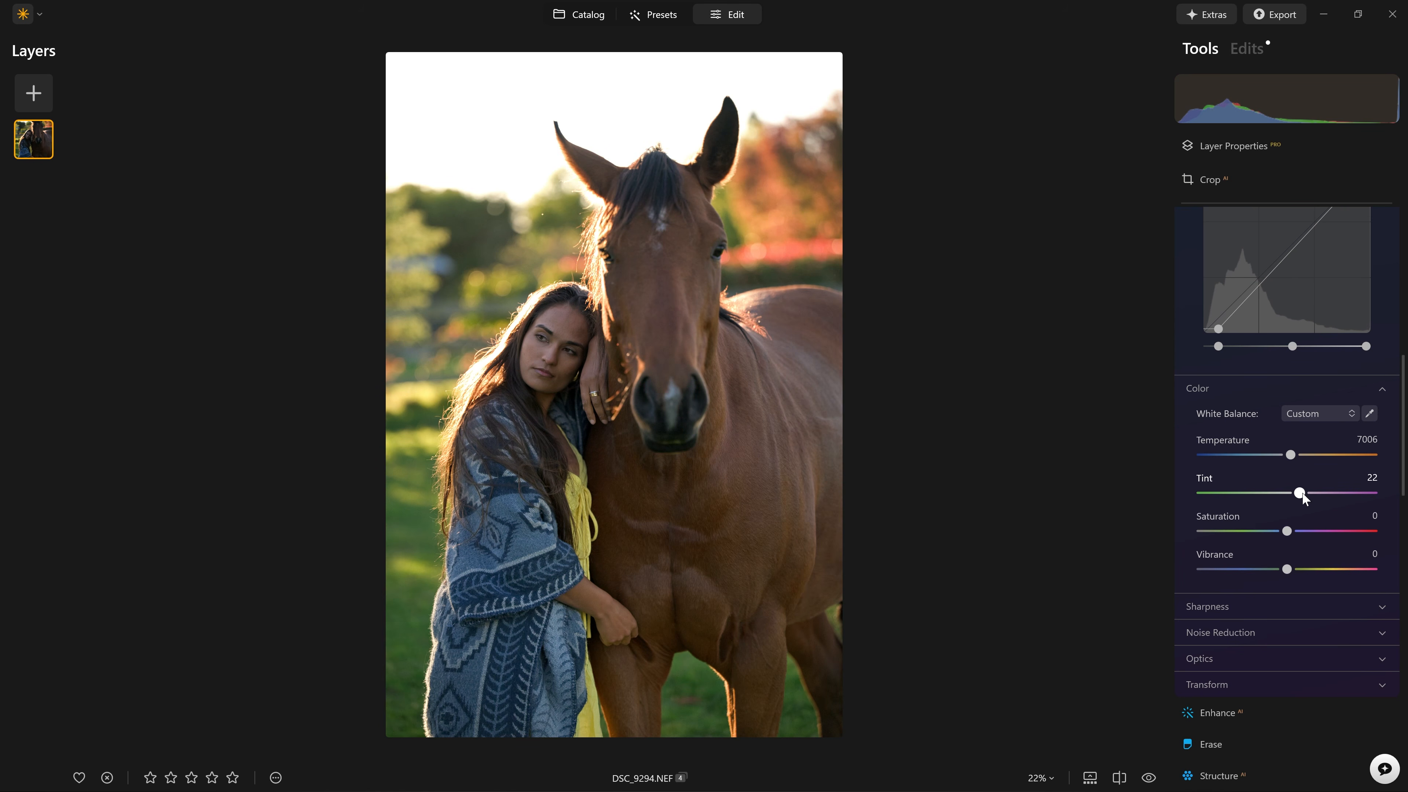
pyautogui.moveTo(1306, 498); pyautogui.dragTo(1309, 500)
pyautogui.moveTo(1292, 532)
pyautogui.mouseDown()
pyautogui.moveTo(1377, 541)
pyautogui.moveTo(1297, 536)
pyautogui.mouseUp()
pyautogui.scroll(-1, 1275, 543)
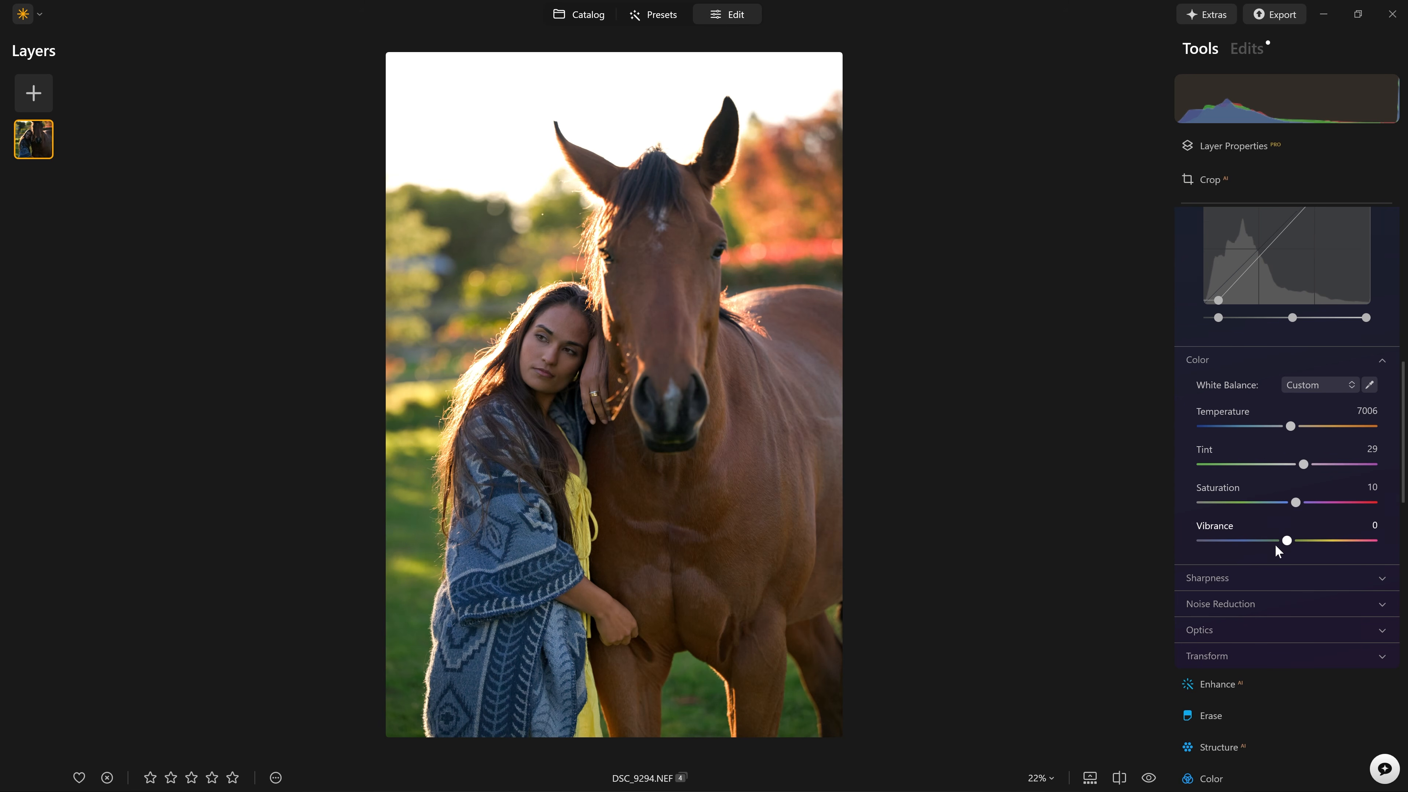
# Try a Saturation of -34 in the separate Color tool and reset it to 0.
pyautogui.scroll(-8, 1275, 544)
pyautogui.click(1251, 539)
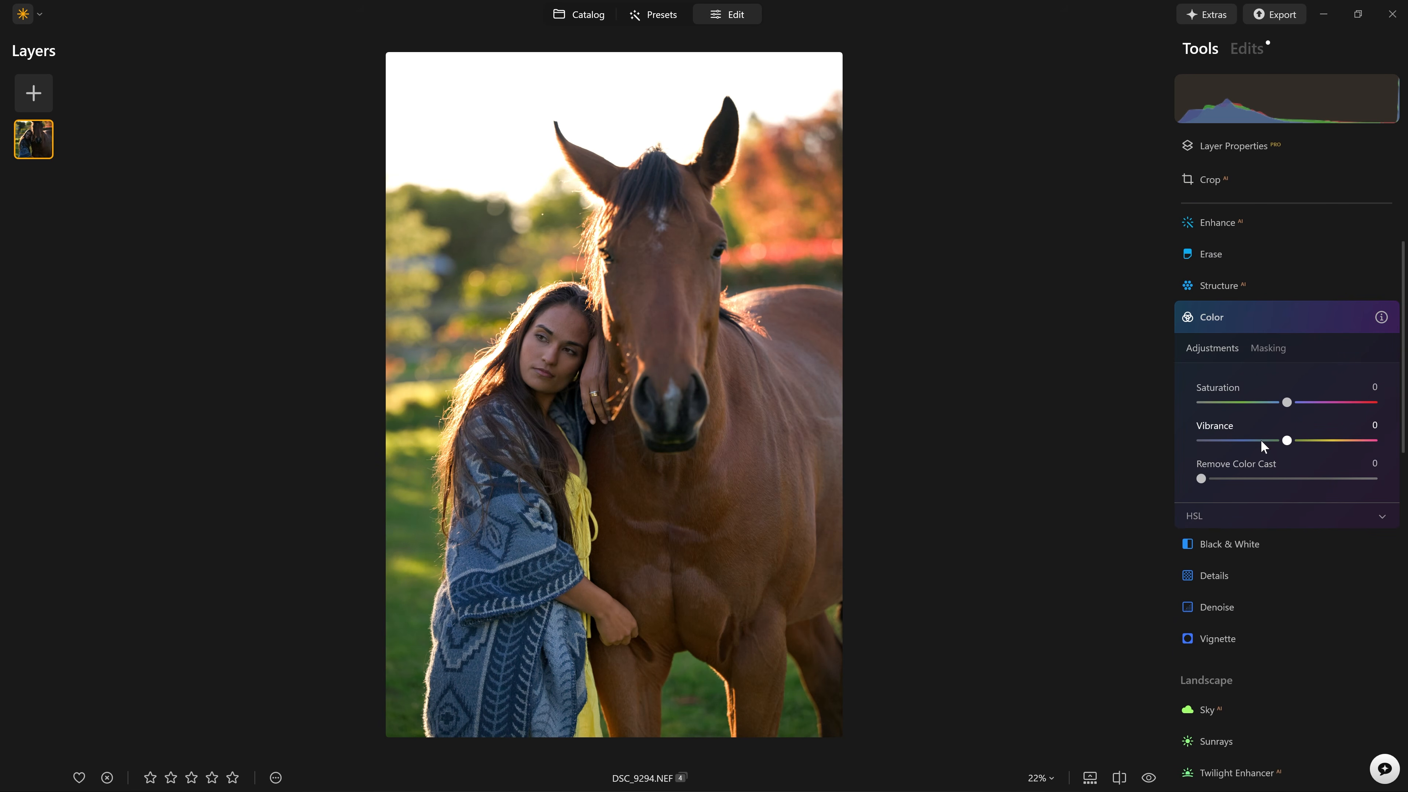
pyautogui.moveTo(1286, 407); pyautogui.dragTo(1258, 405)
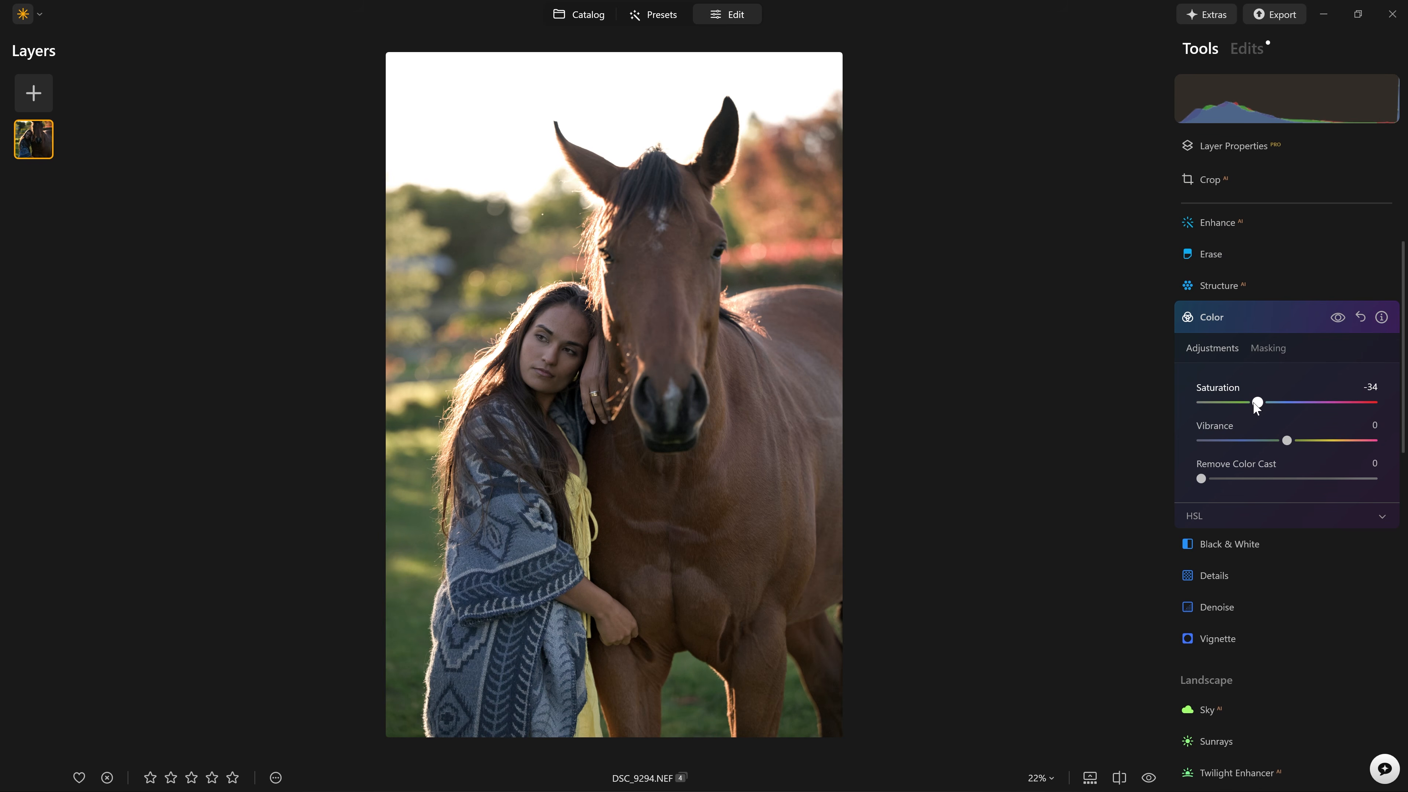
pyautogui.doubleClick(1254, 405)
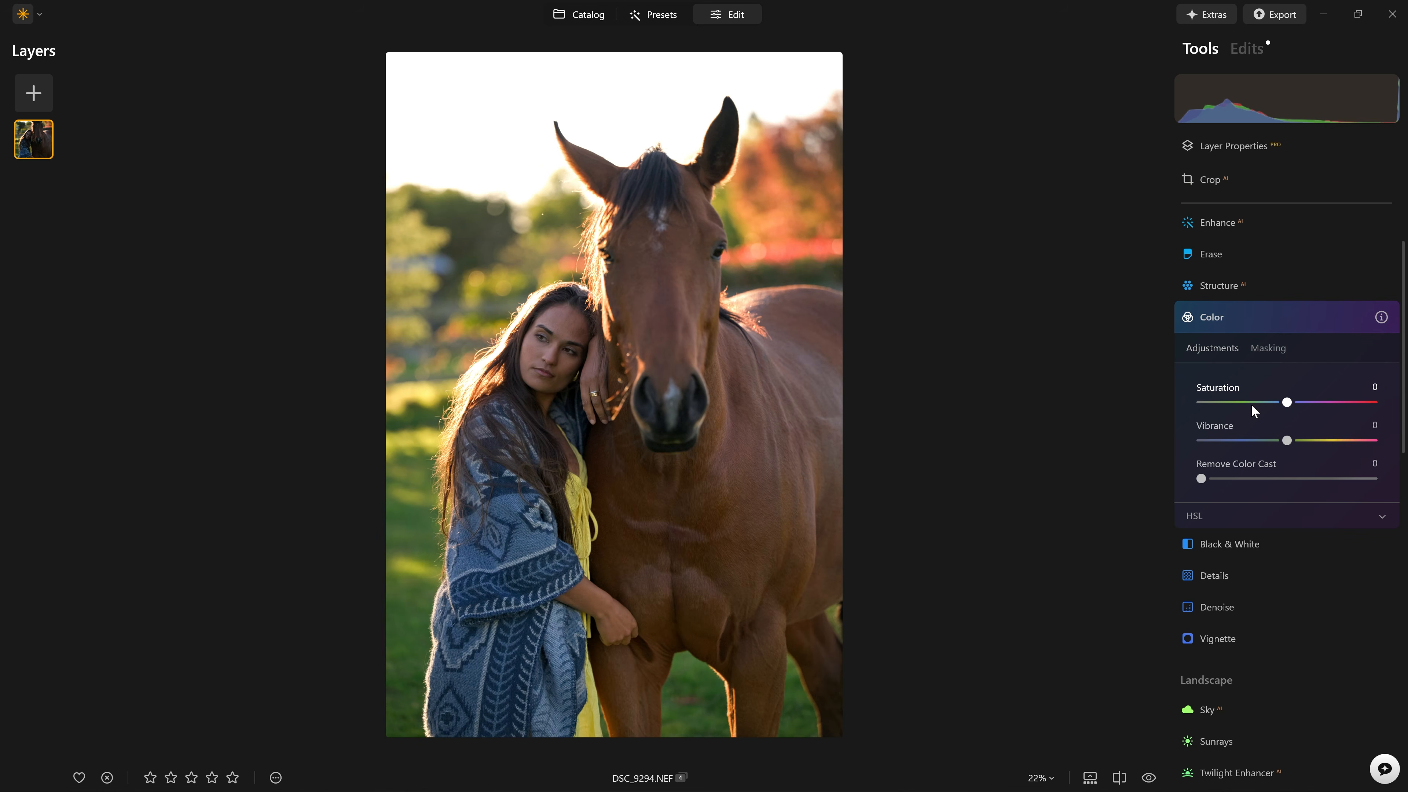
# Try strongly desaturating with the Color tool, set Saturation and Vibrance to 100 in a second Color tool, and inspect the colours up close.
pyautogui.moveTo(1286, 404); pyautogui.dragTo(1217, 404)
pyautogui.click(1254, 291)
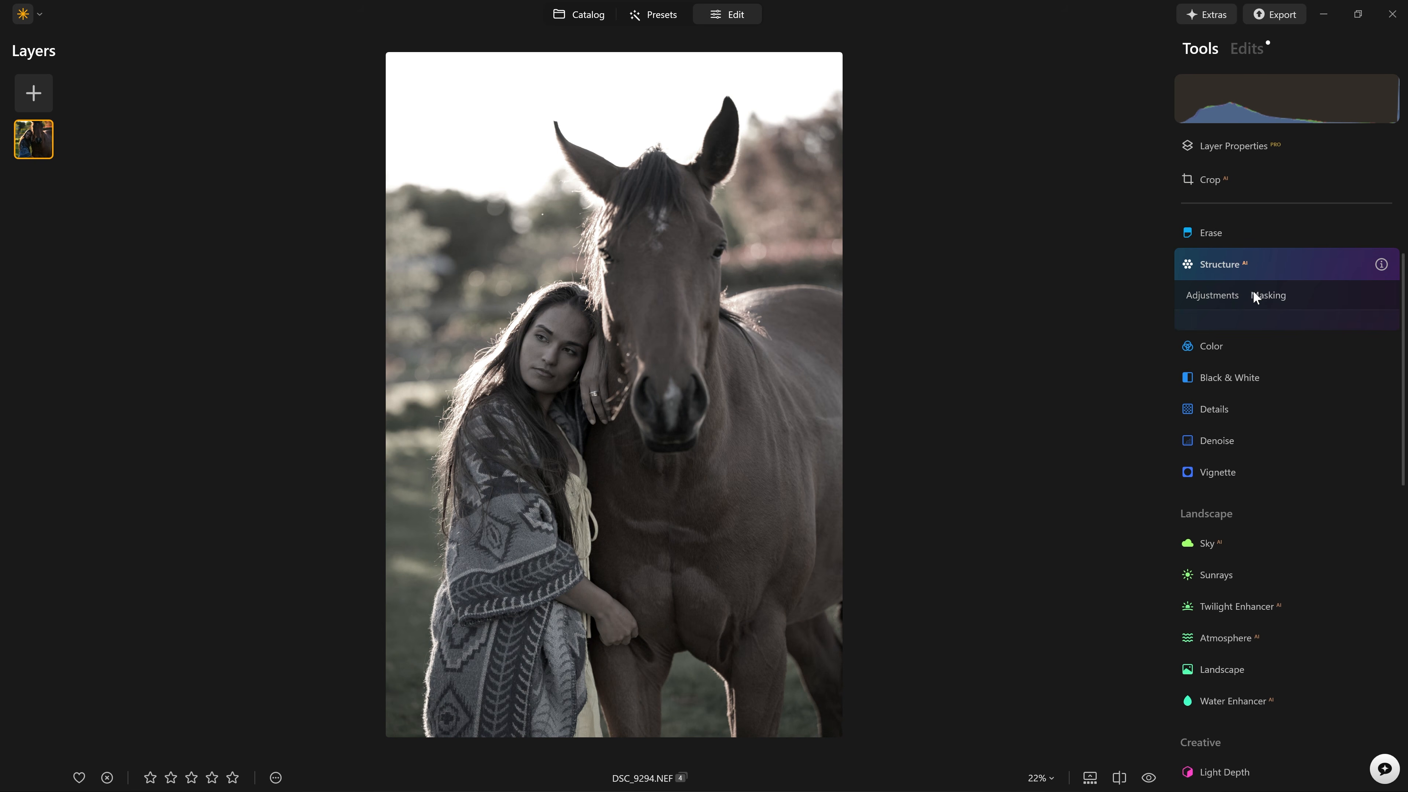
pyautogui.click(1225, 281)
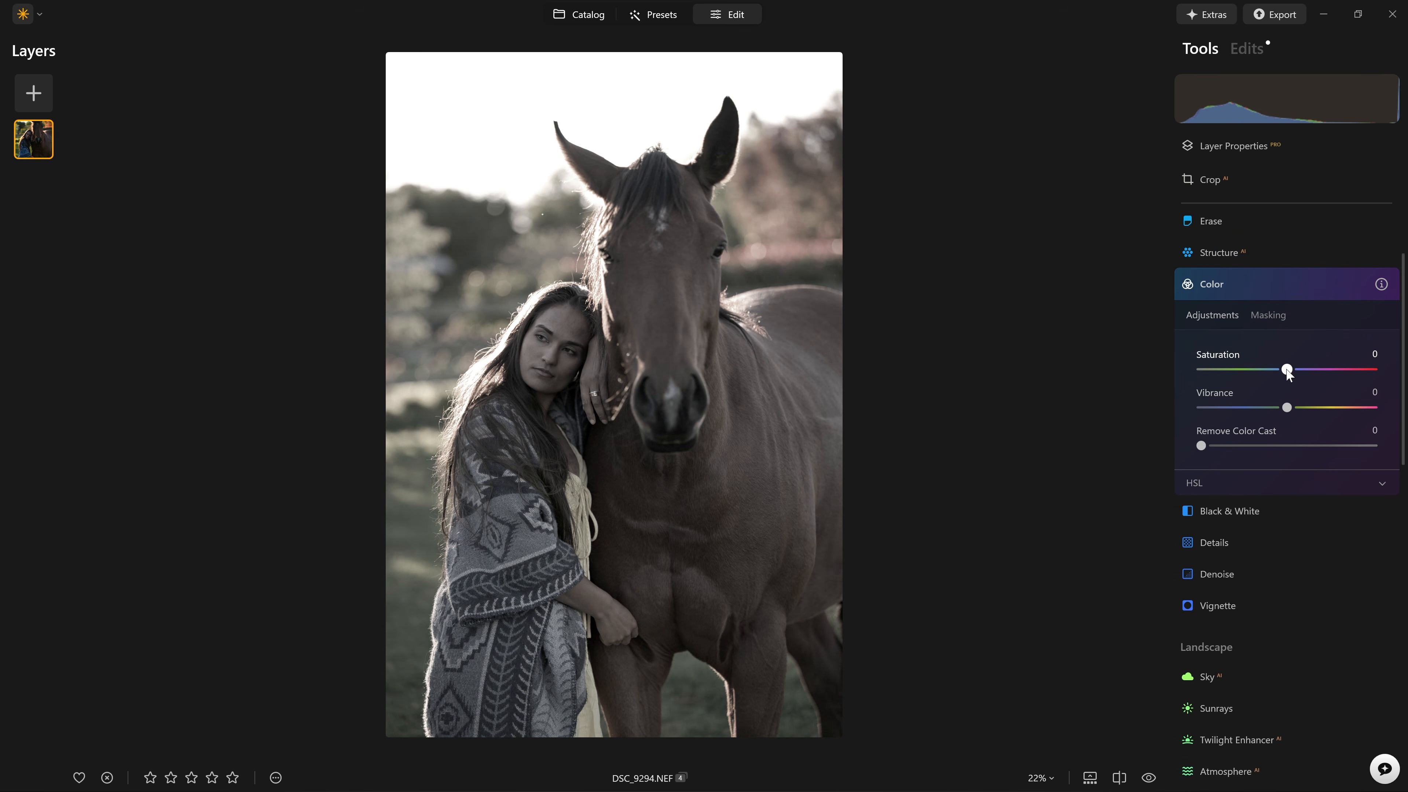
pyautogui.moveTo(1288, 370); pyautogui.dragTo(1395, 375)
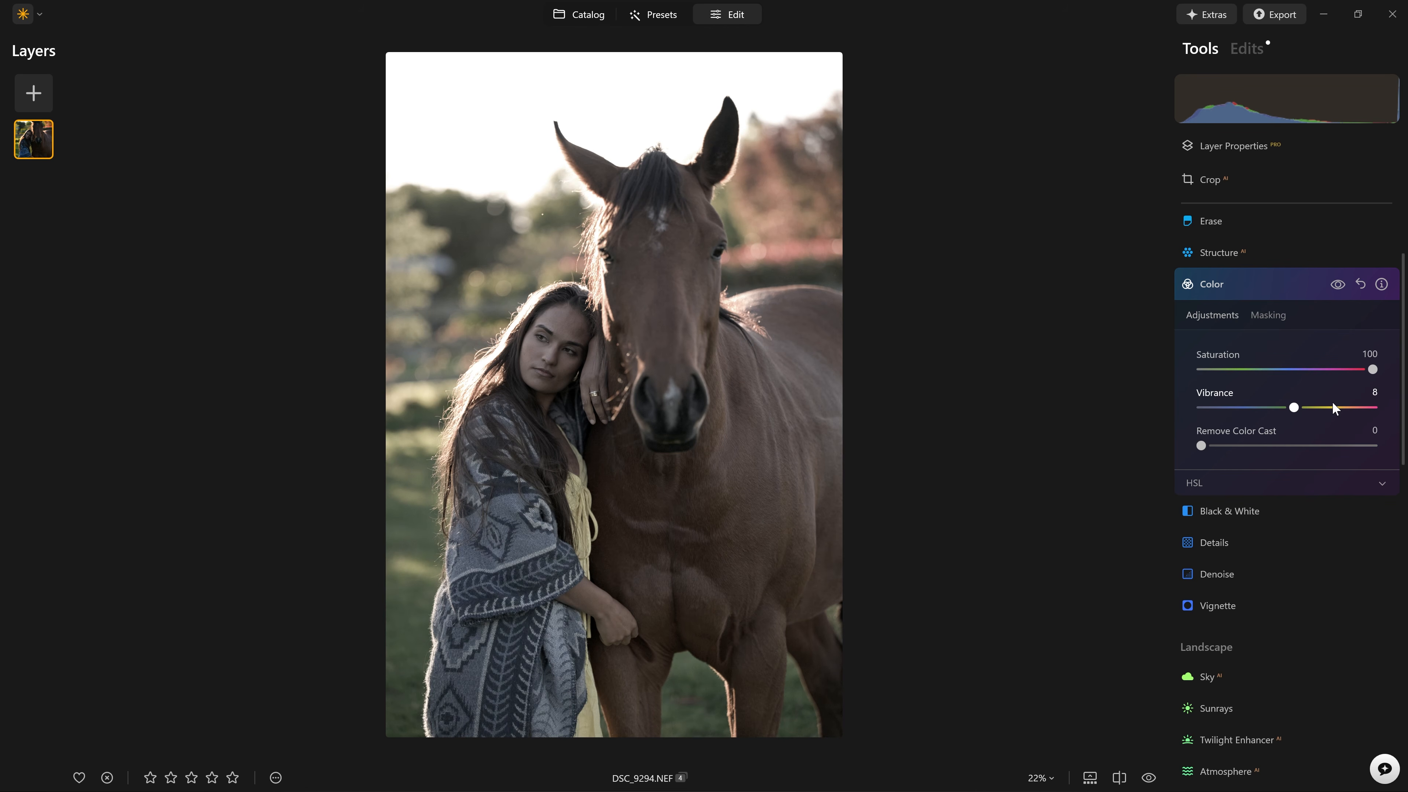
pyautogui.moveTo(1328, 410); pyautogui.dragTo(1383, 409)
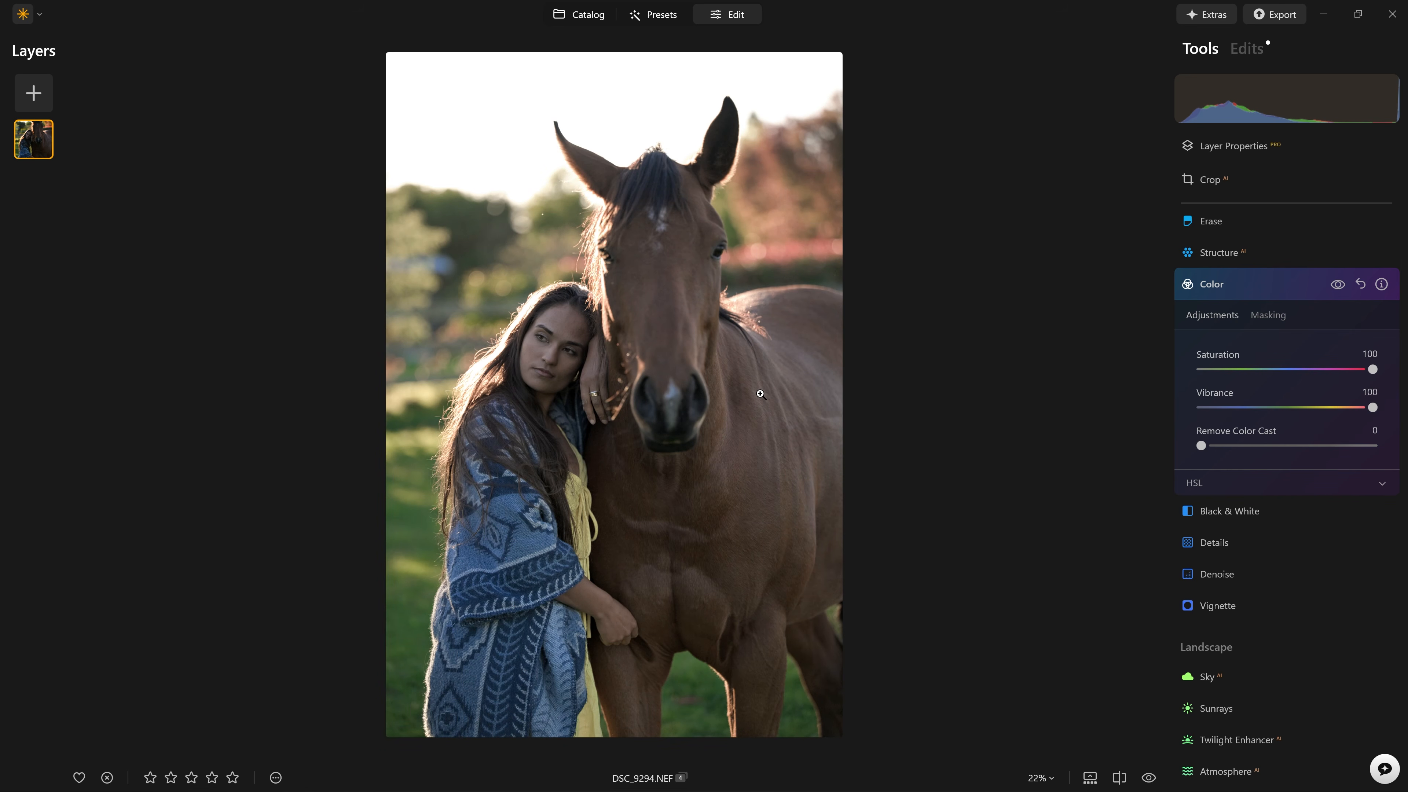
pyautogui.click(504, 331)
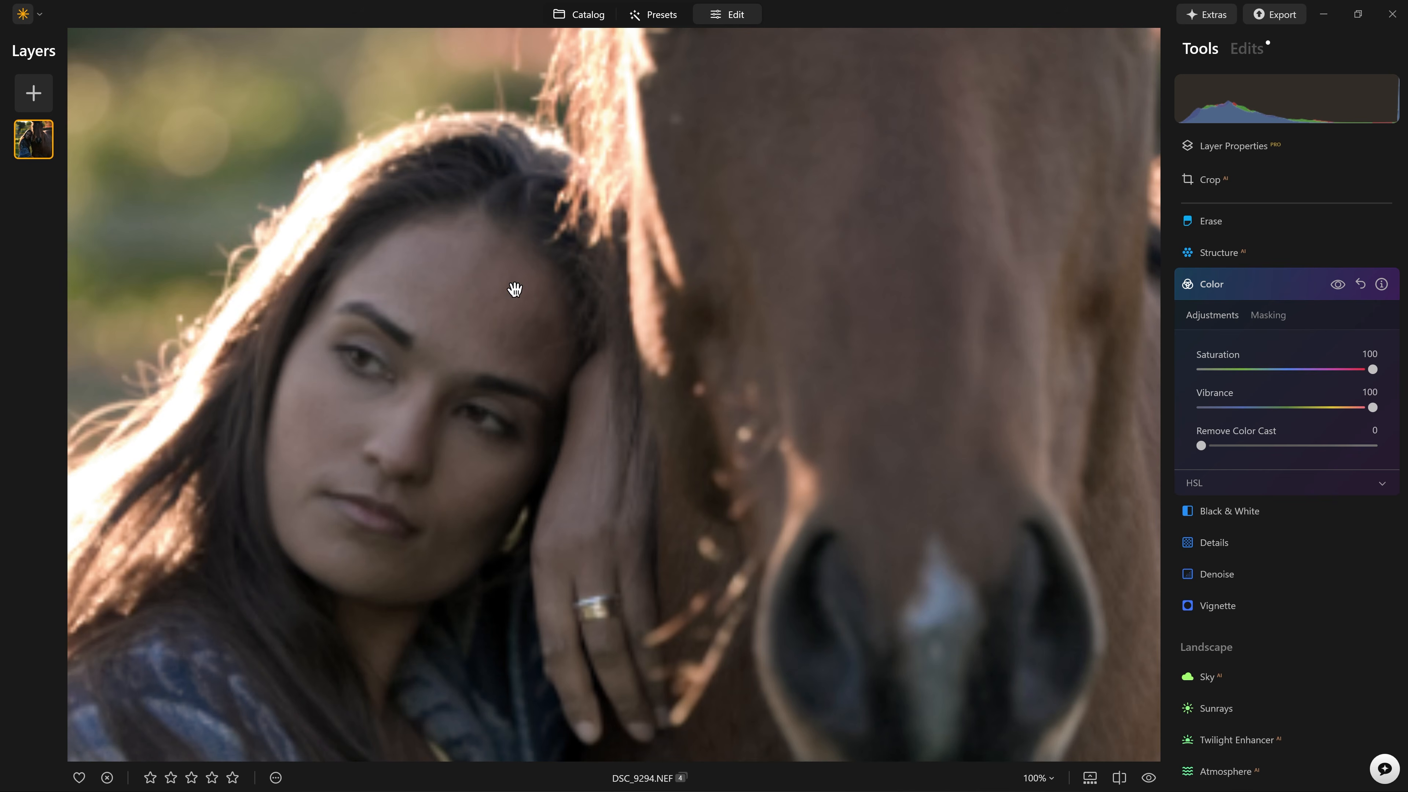
pyautogui.moveTo(584, 367); pyautogui.dragTo(974, 745)
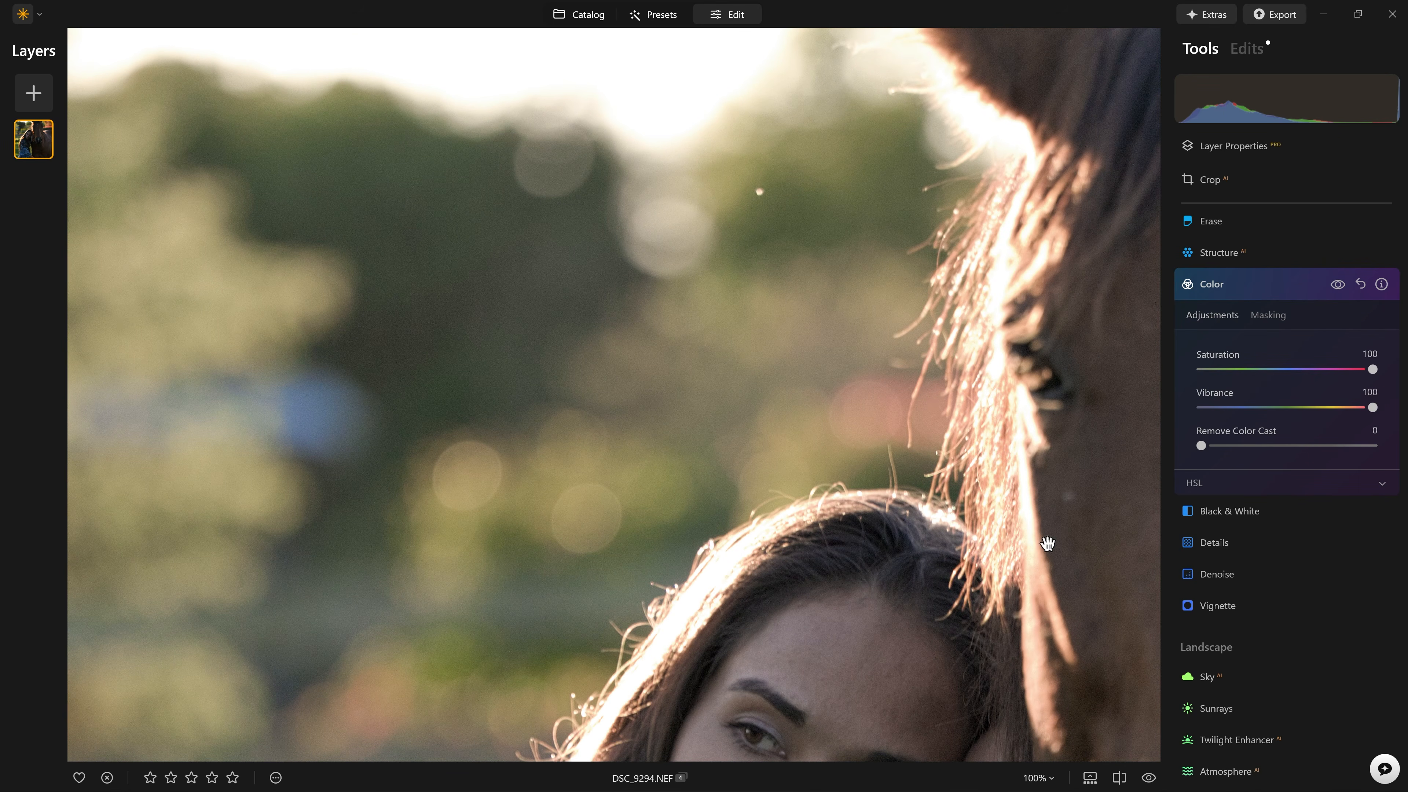
# Reset the second Color tool and delete the extra Color edits from the photo, keeping the RAW edits.
pyautogui.click(1361, 284)
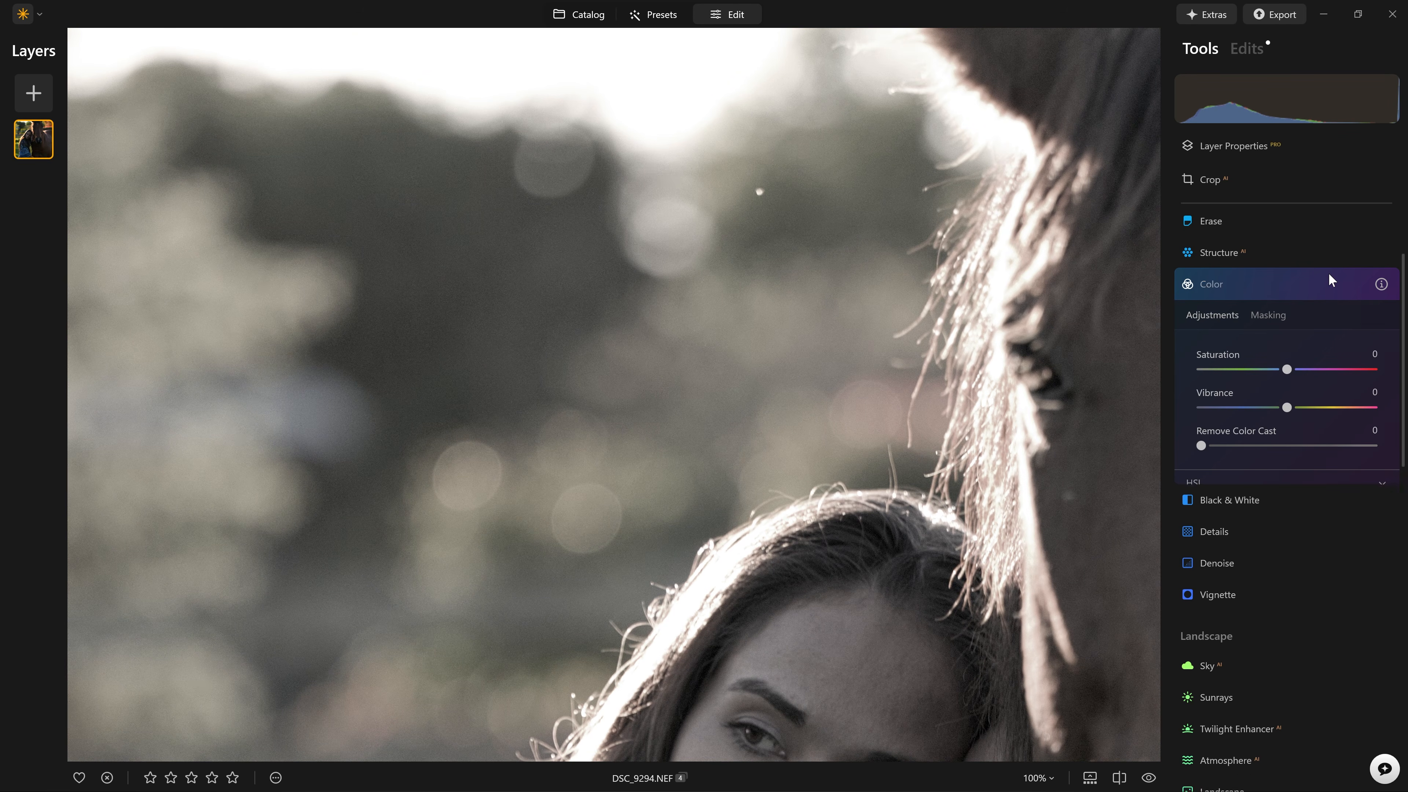
pyautogui.click(1347, 283)
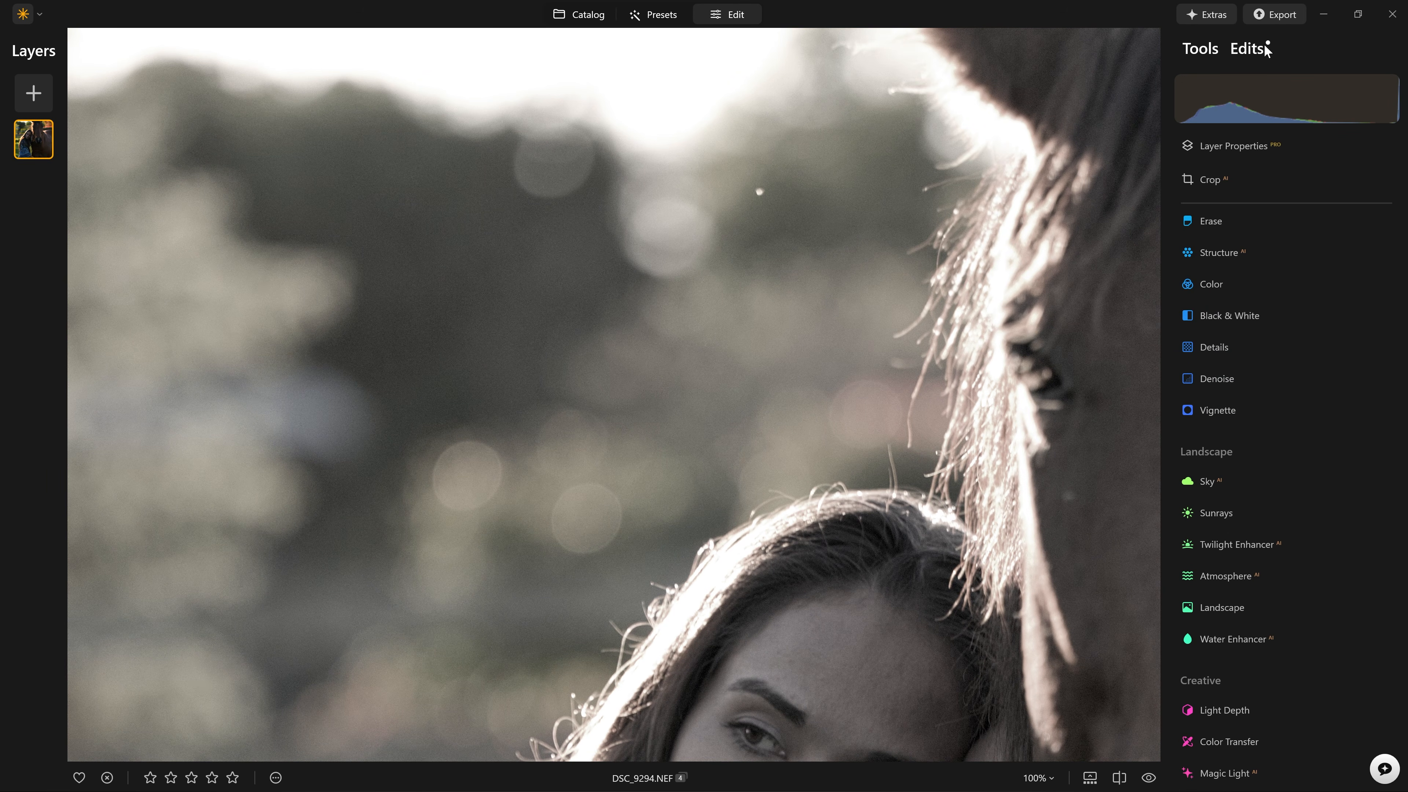
pyautogui.click(1255, 49)
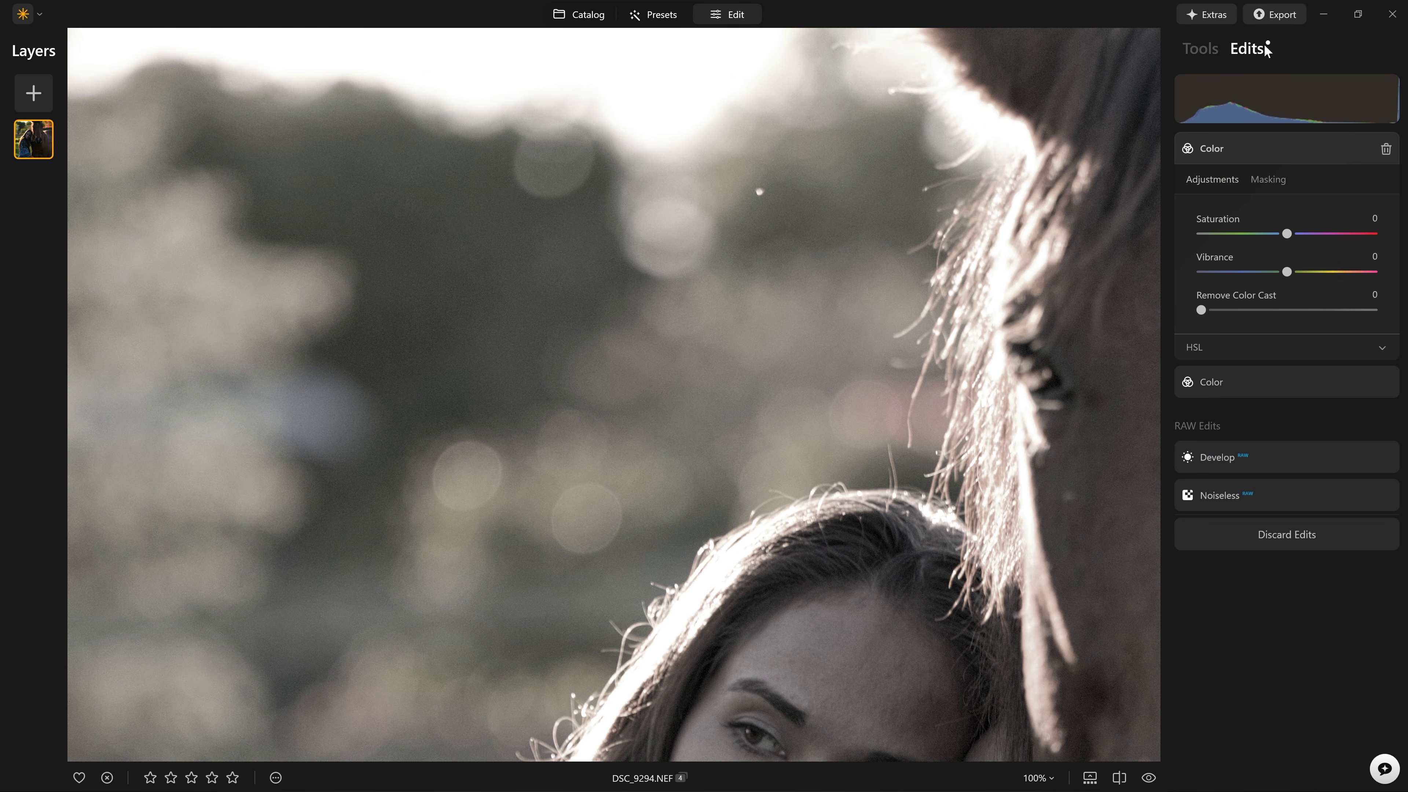
pyautogui.click(1386, 148)
pyautogui.click(1277, 176)
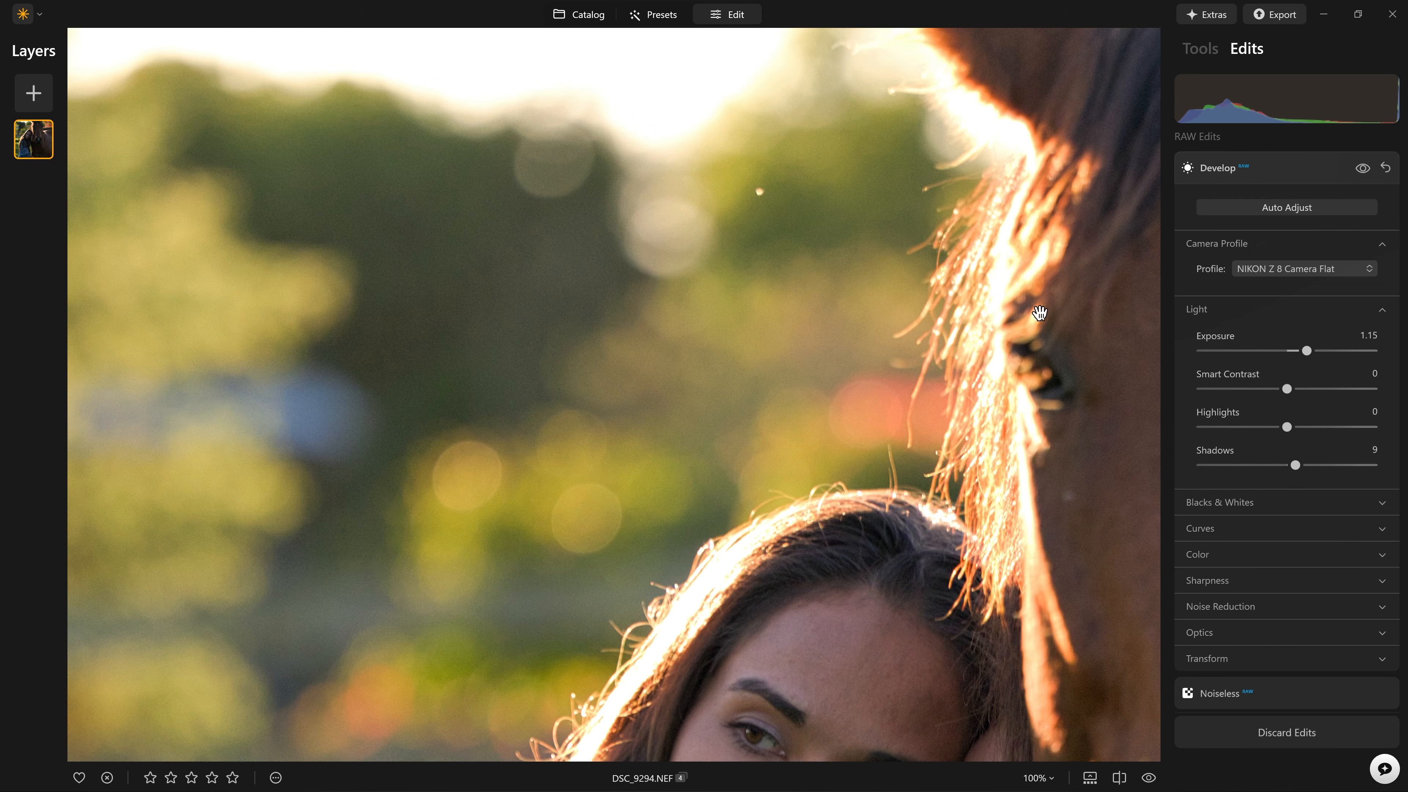
# Fit the whole photo in view and set the Develop Saturation to 7.
pyautogui.click(703, 346)
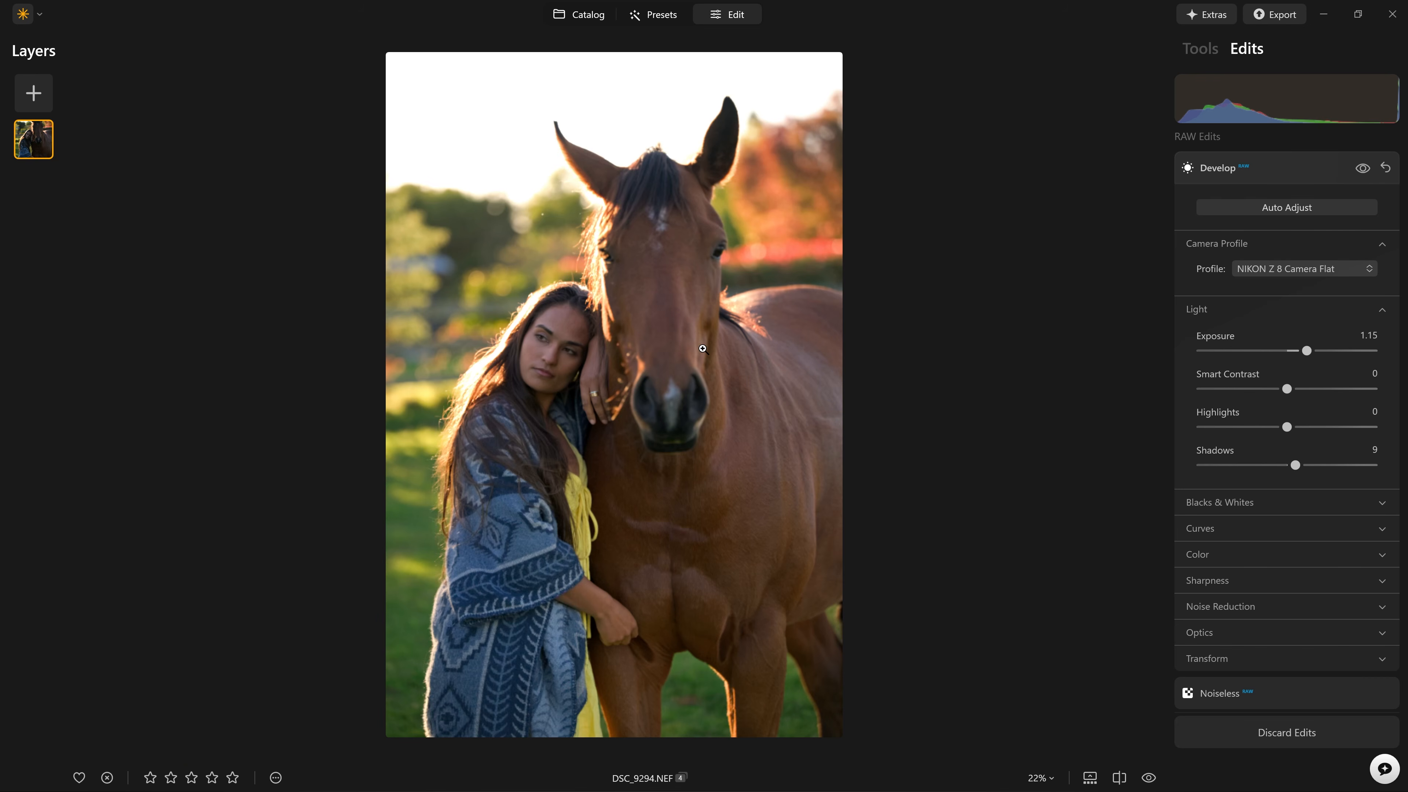
pyautogui.click(1276, 565)
pyautogui.scroll(-3, 1237, 553)
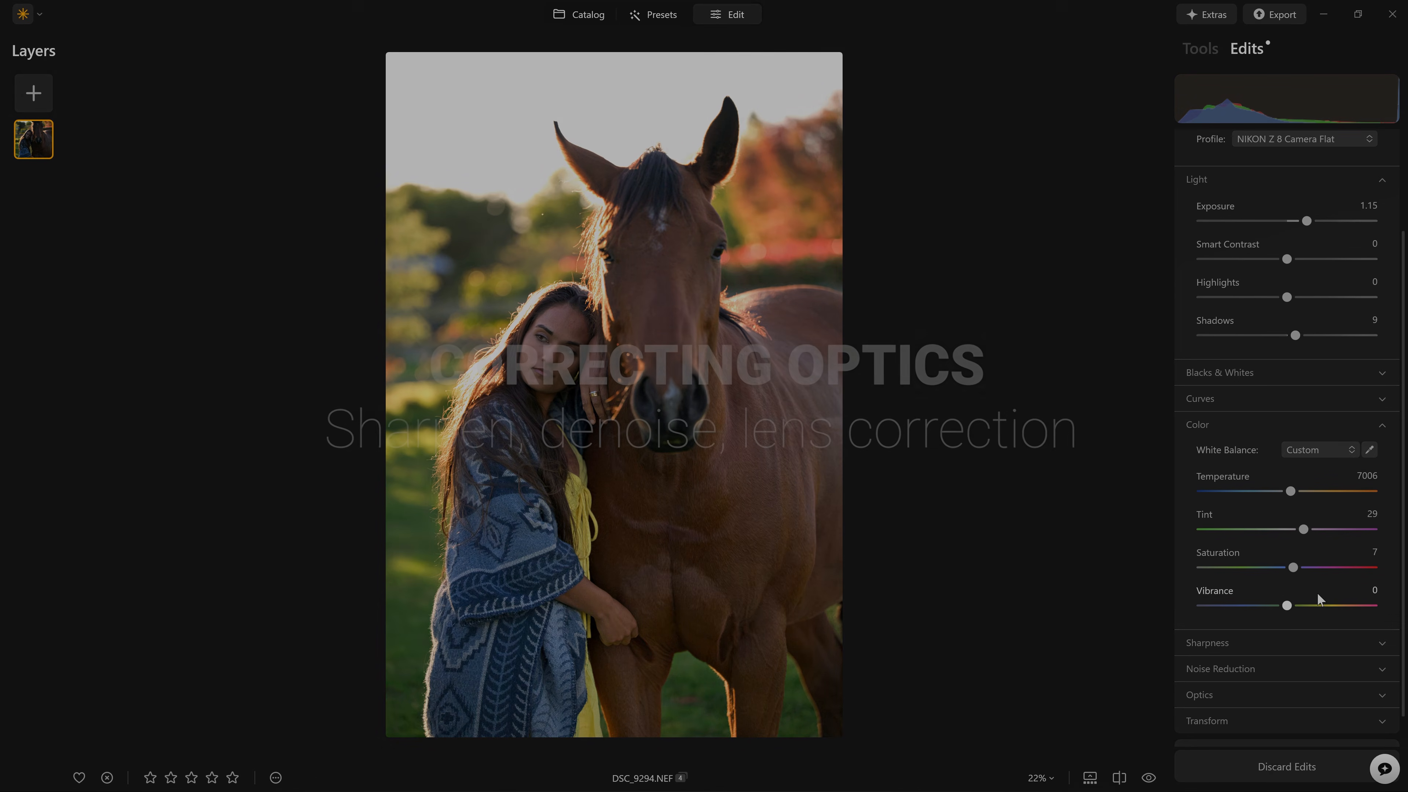
# Zoom in on the woman's face and try Develop sharpening with Sharpen at 100 and Radius at 100.
pyautogui.click(552, 337)
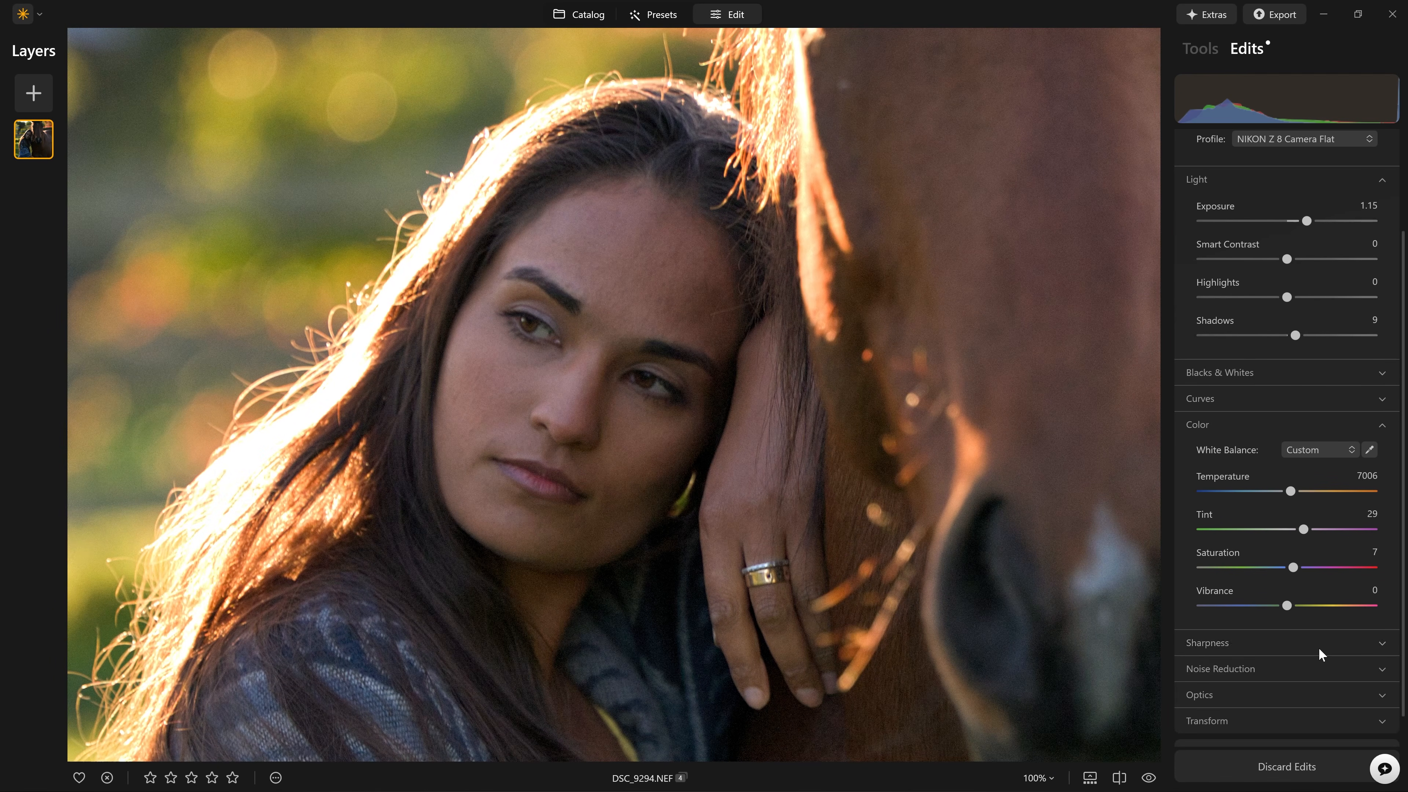
pyautogui.click(1319, 645)
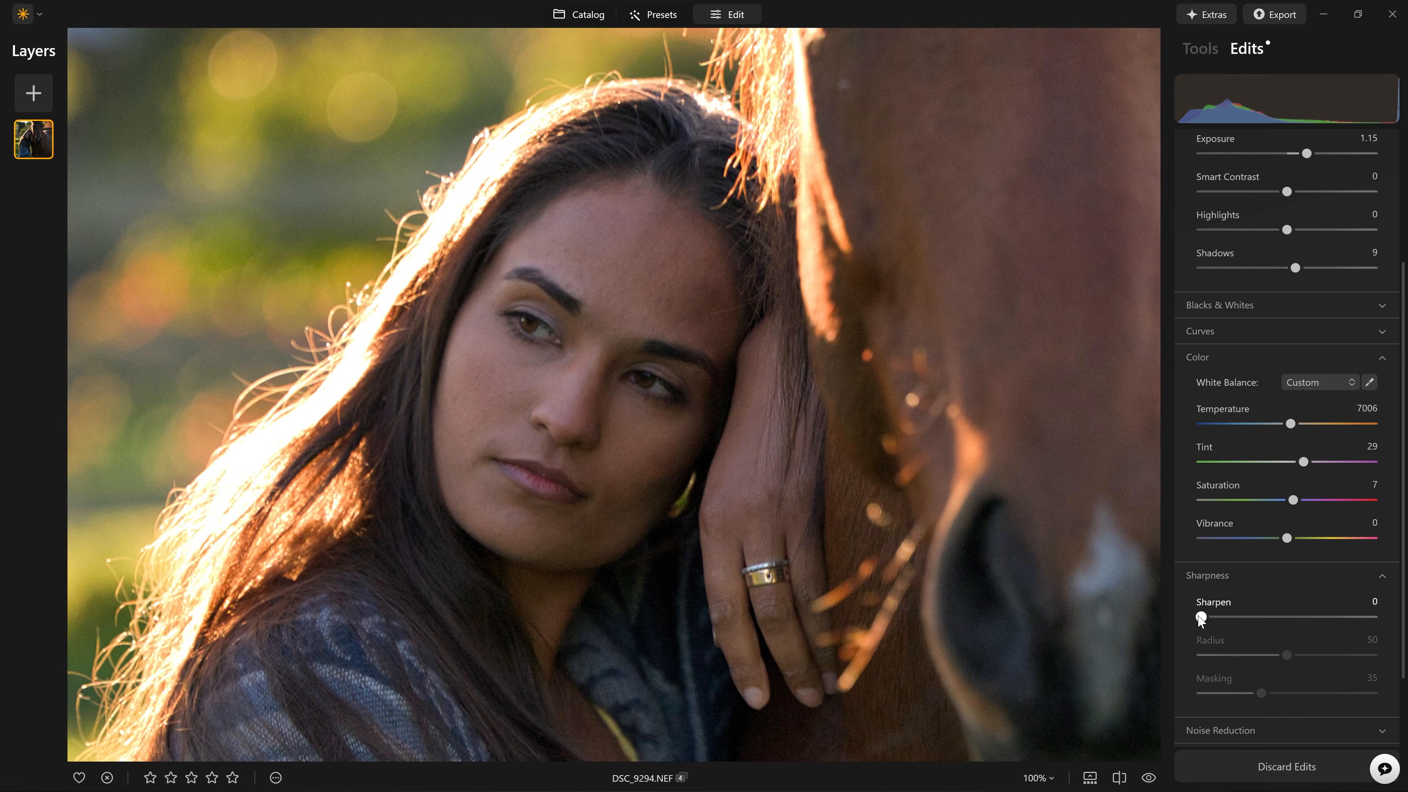
pyautogui.click(1208, 615)
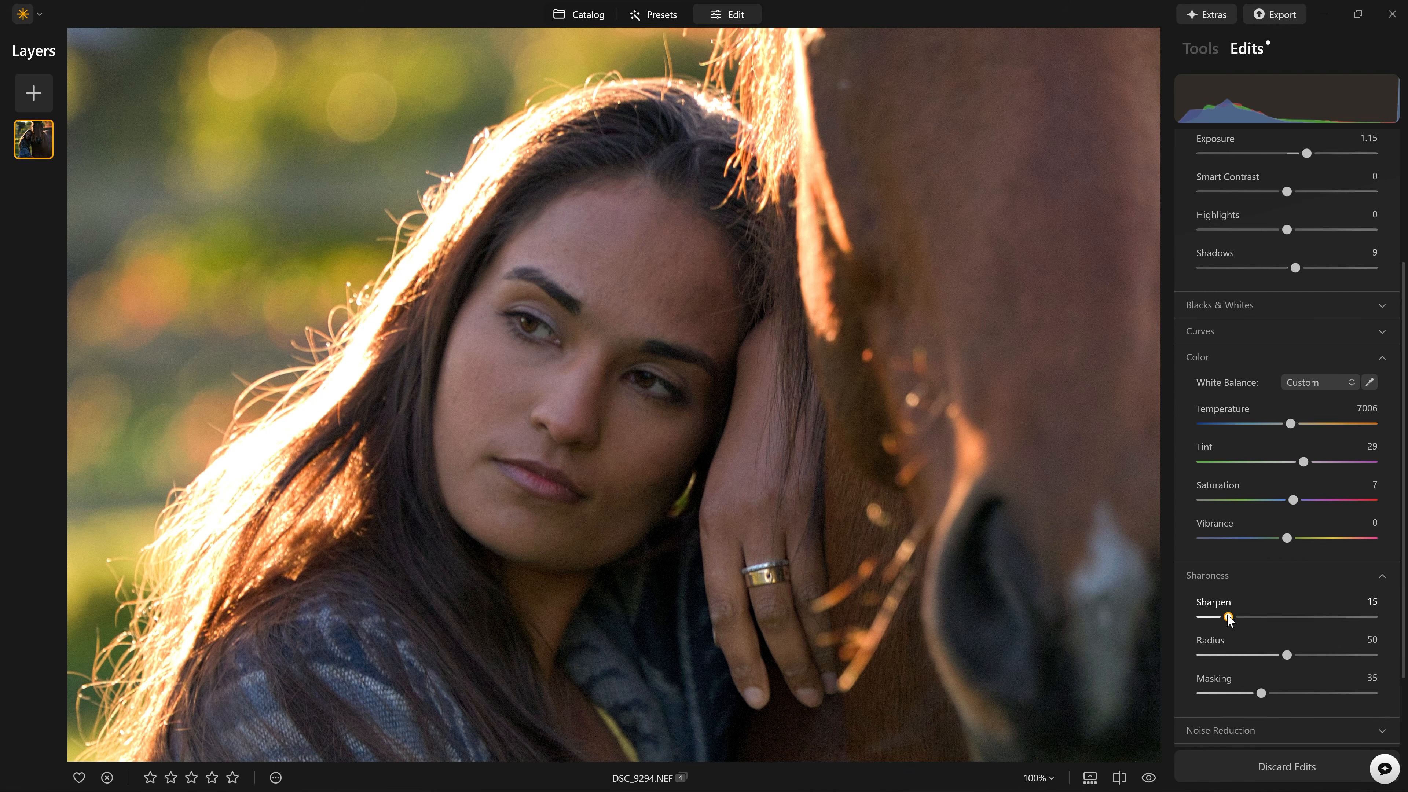
pyautogui.moveTo(1240, 621); pyautogui.dragTo(1352, 610)
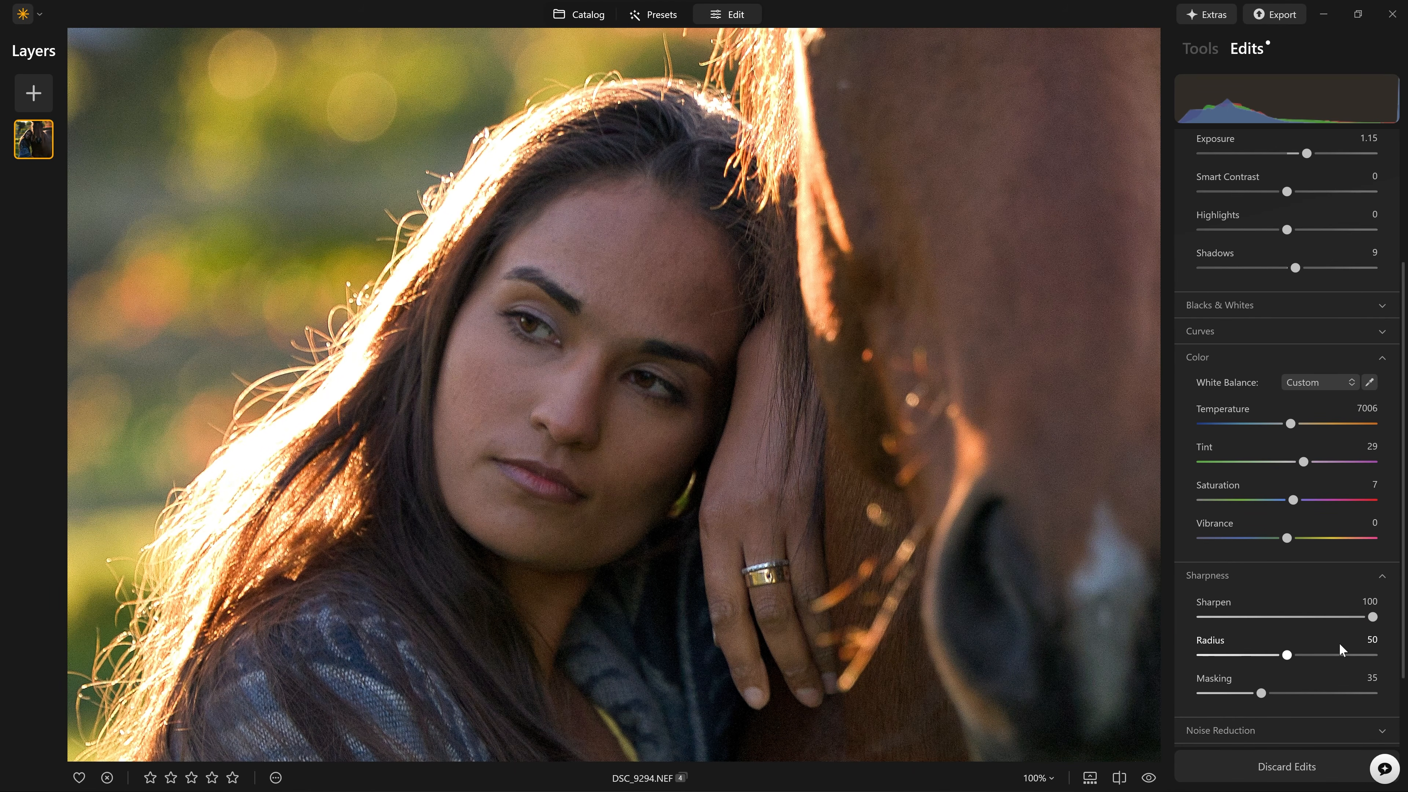
pyautogui.moveTo(1293, 655); pyautogui.dragTo(1392, 647)
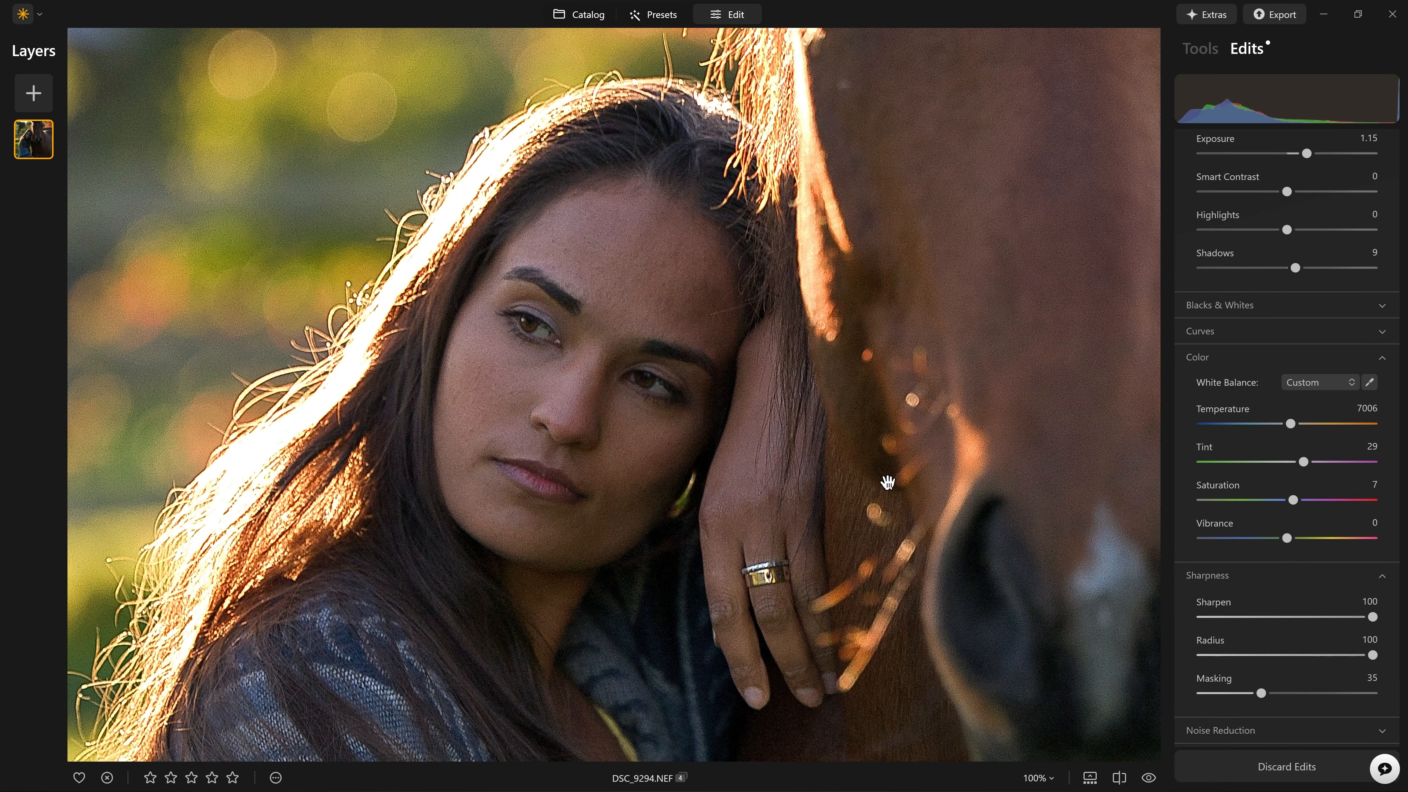
# Examine the effect of the extreme sharpening on the woman's skin and hair at 200% zoom.
pyautogui.click(1037, 778)
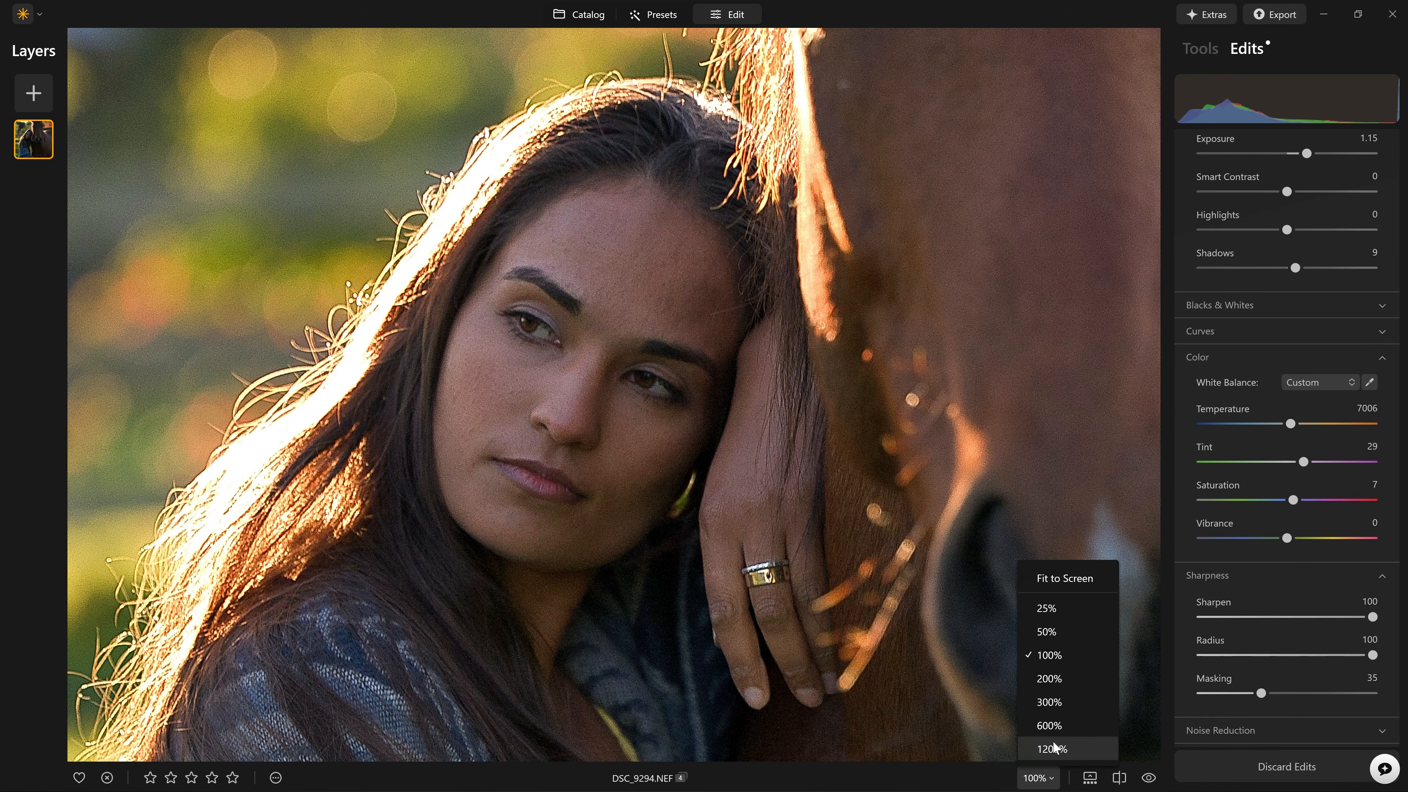
pyautogui.click(1051, 681)
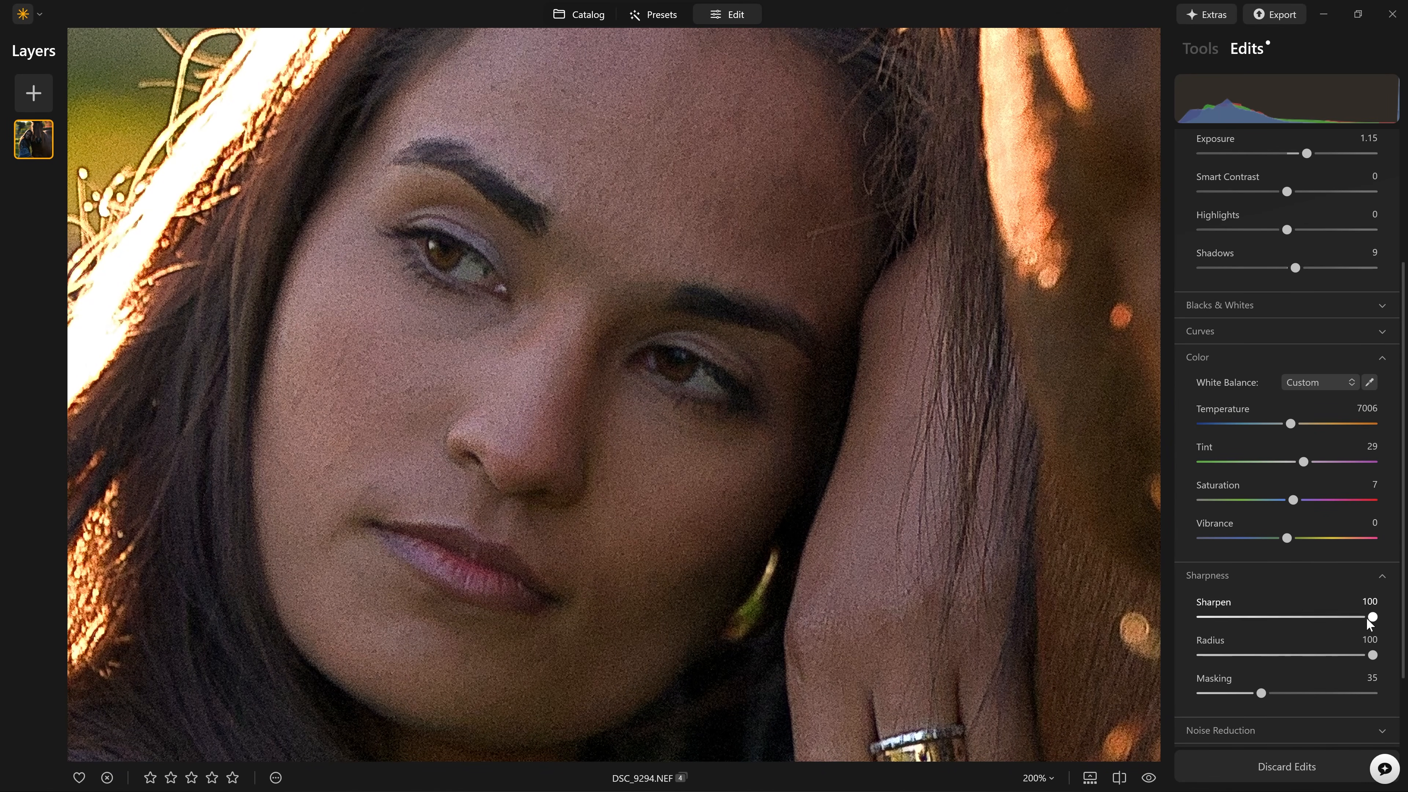
pyautogui.moveTo(1370, 623)
pyautogui.mouseDown()
pyautogui.moveTo(1201, 621)
pyautogui.moveTo(1375, 617)
pyautogui.mouseUp()
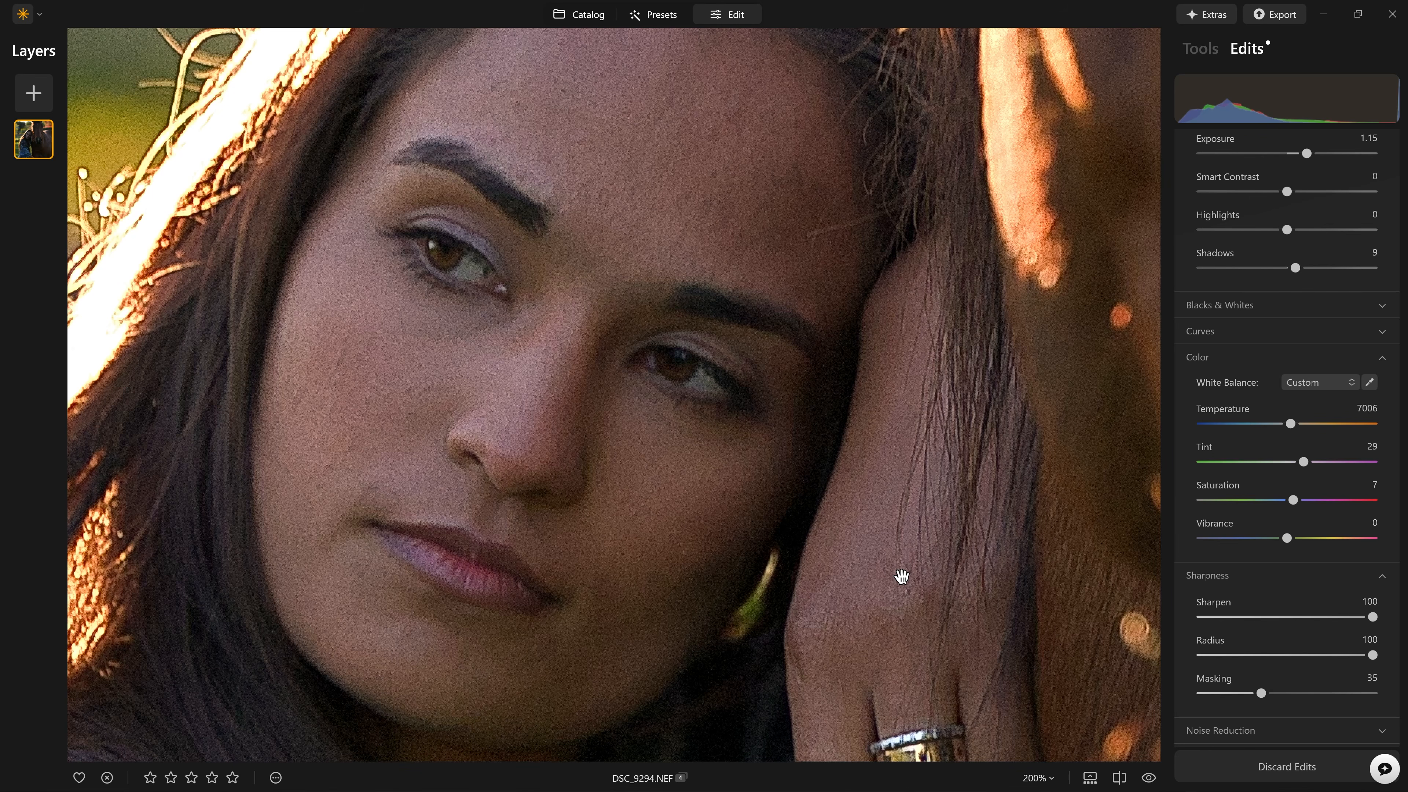
# Try a Luminosity noise reduction of 100 on the heavily sharpened photo.
pyautogui.scroll(-1, 1206, 598)
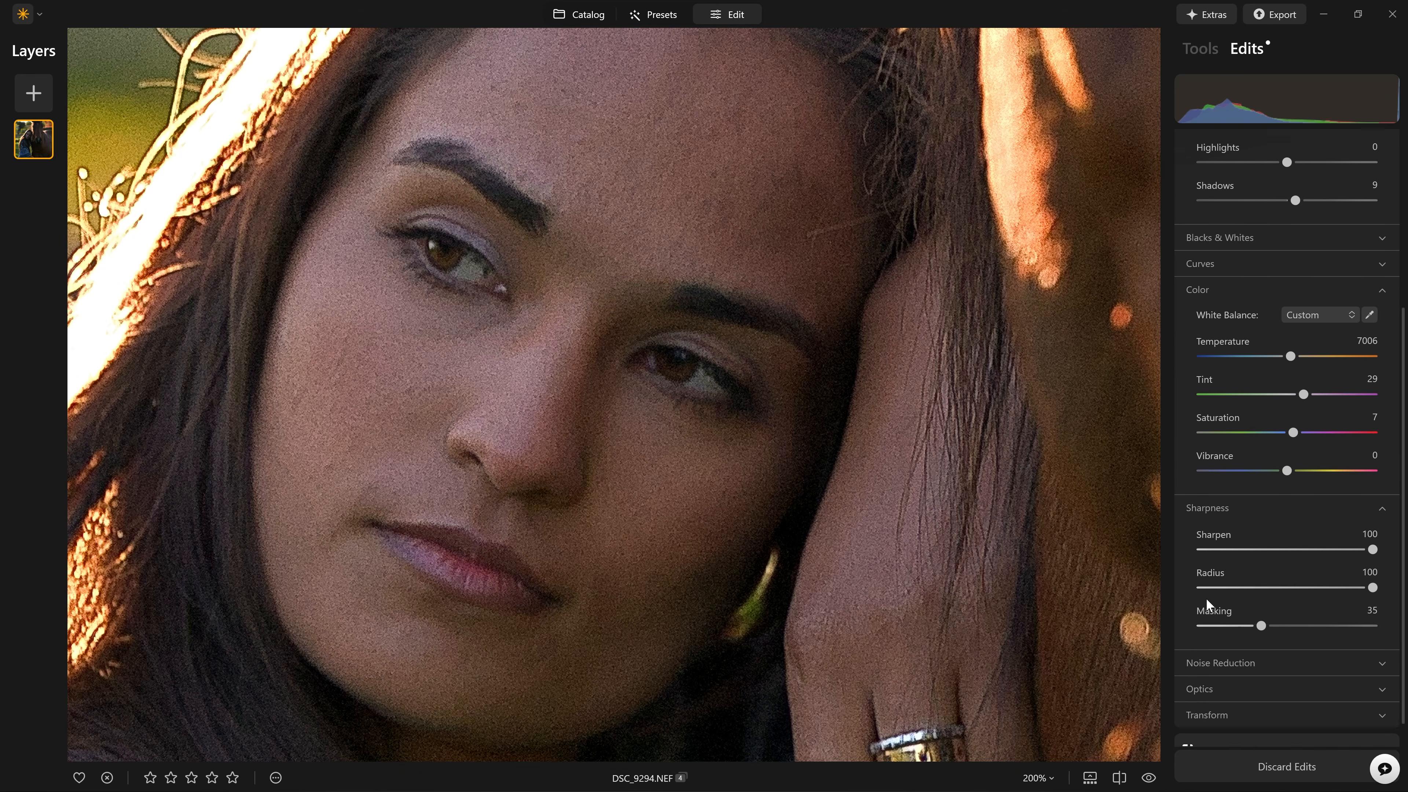
pyautogui.scroll(-1, 1205, 598)
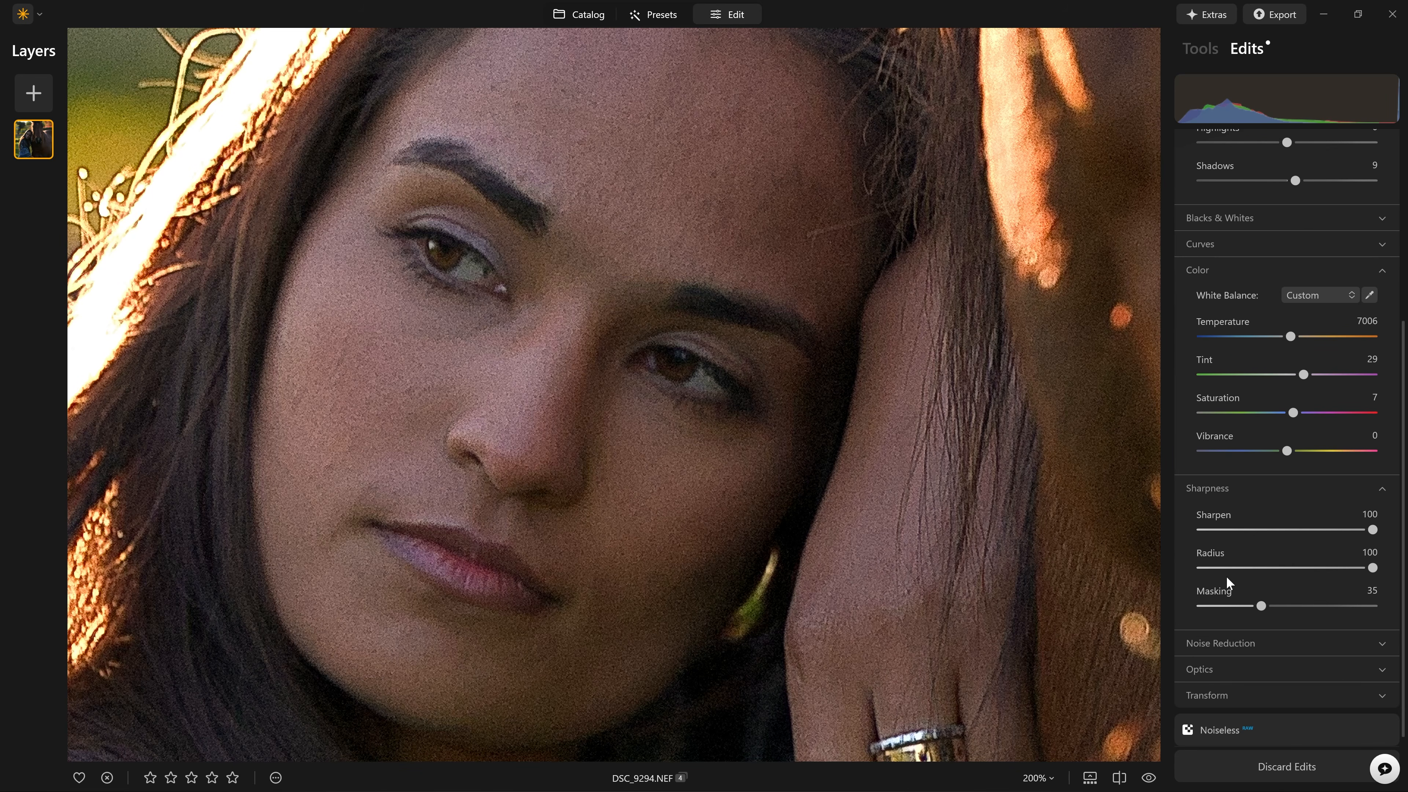
pyautogui.click(1262, 645)
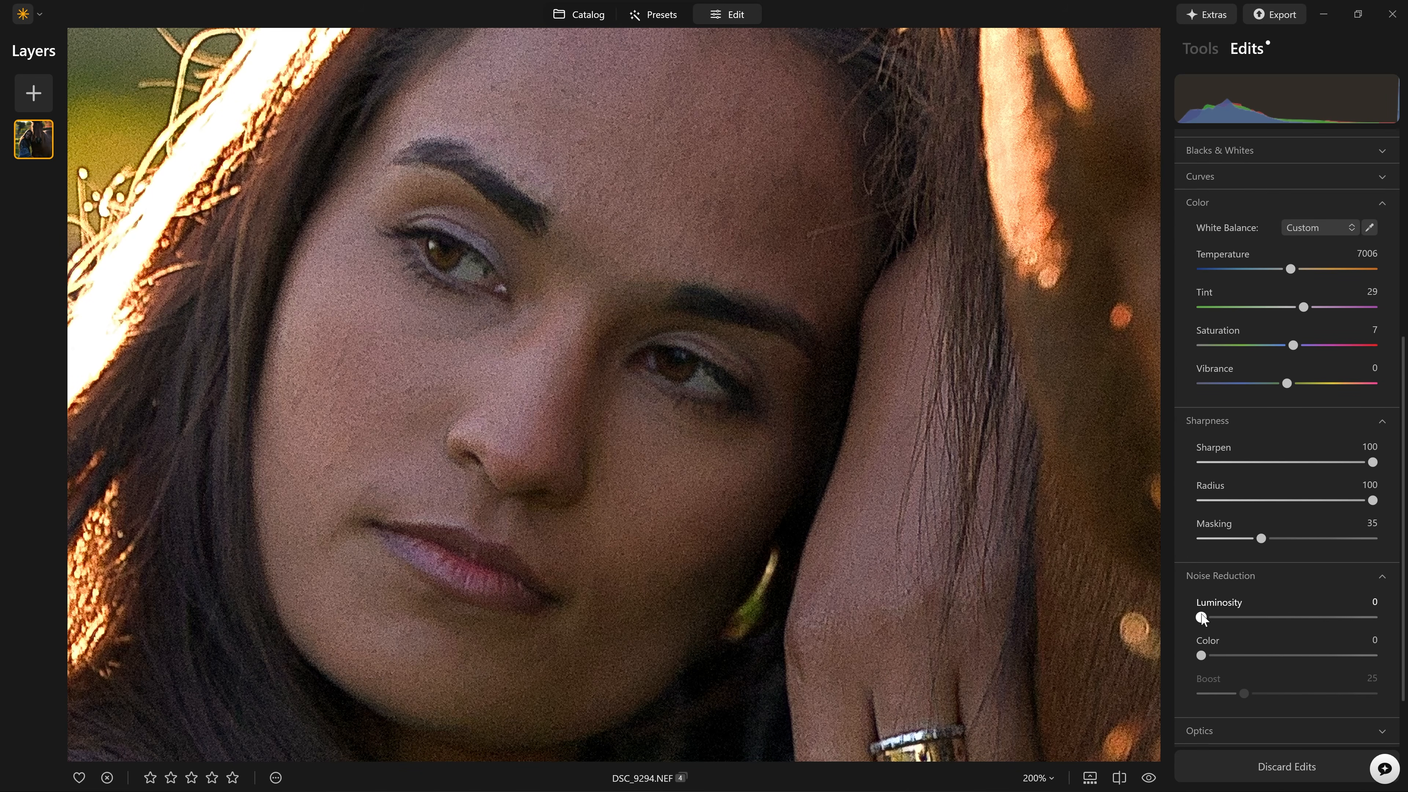
pyautogui.moveTo(1202, 616); pyautogui.dragTo(1305, 626)
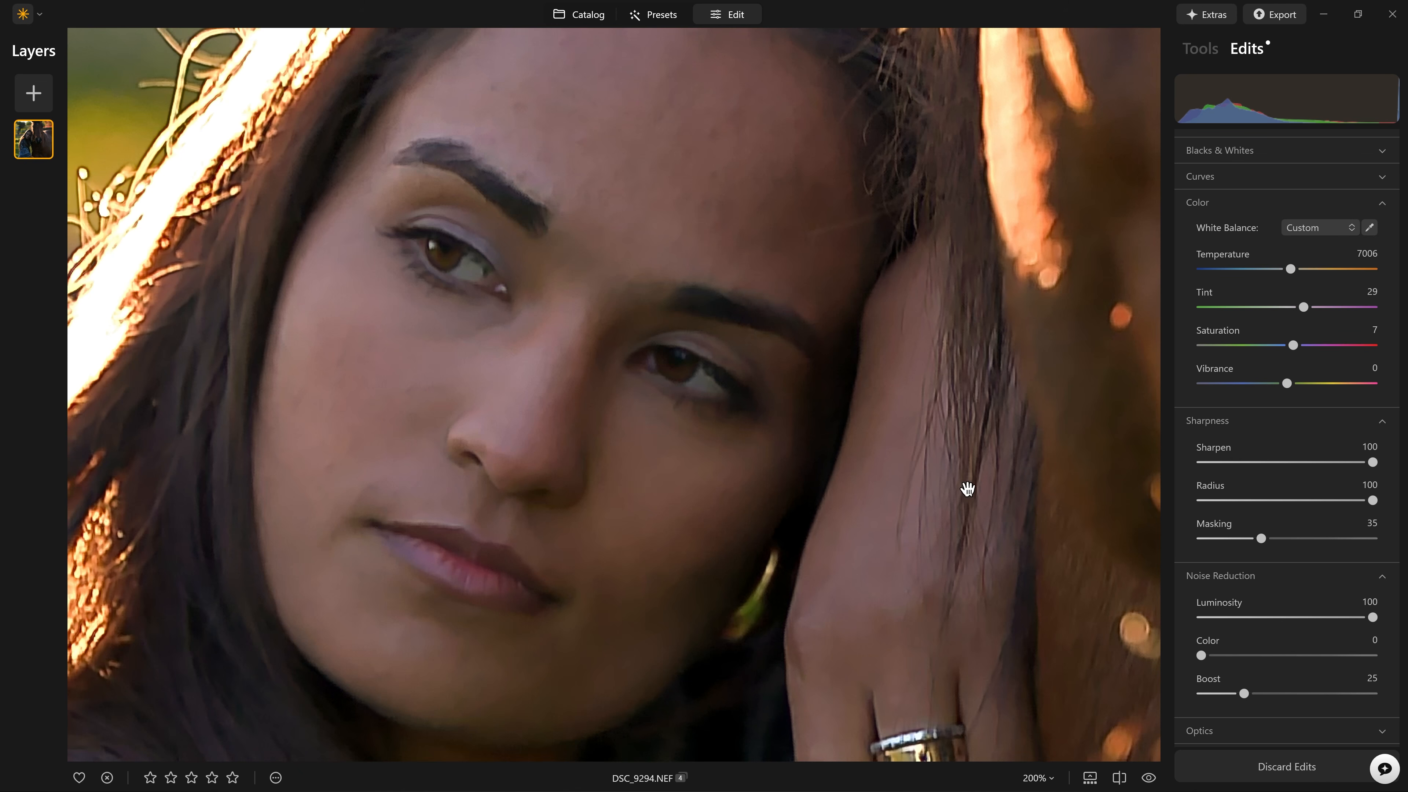
# Compare the photo with and without the Develop edits, and examine the smoothed face and hair at 100% zoom.
pyautogui.scroll(5, 1254, 344)
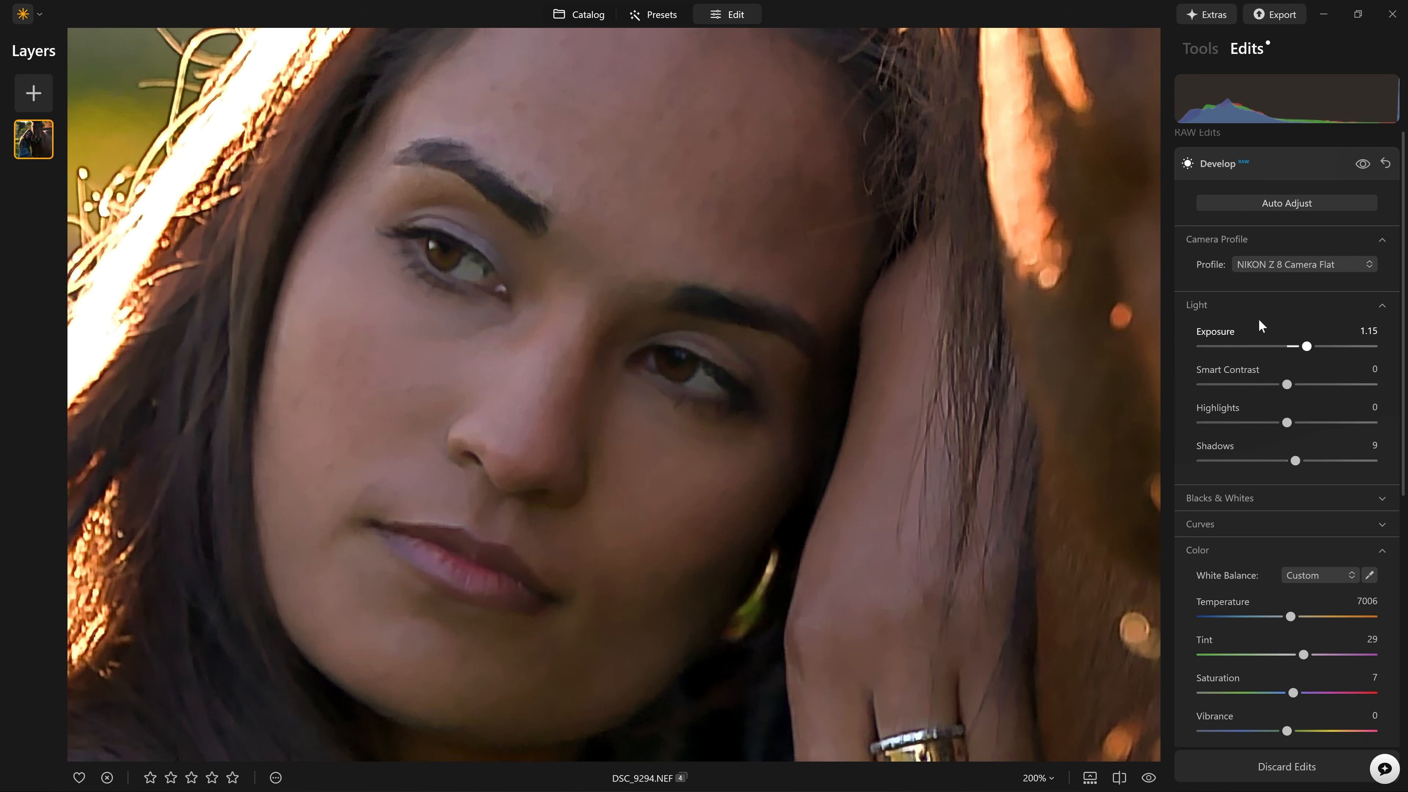
pyautogui.click(1364, 168)
pyautogui.click(1366, 169)
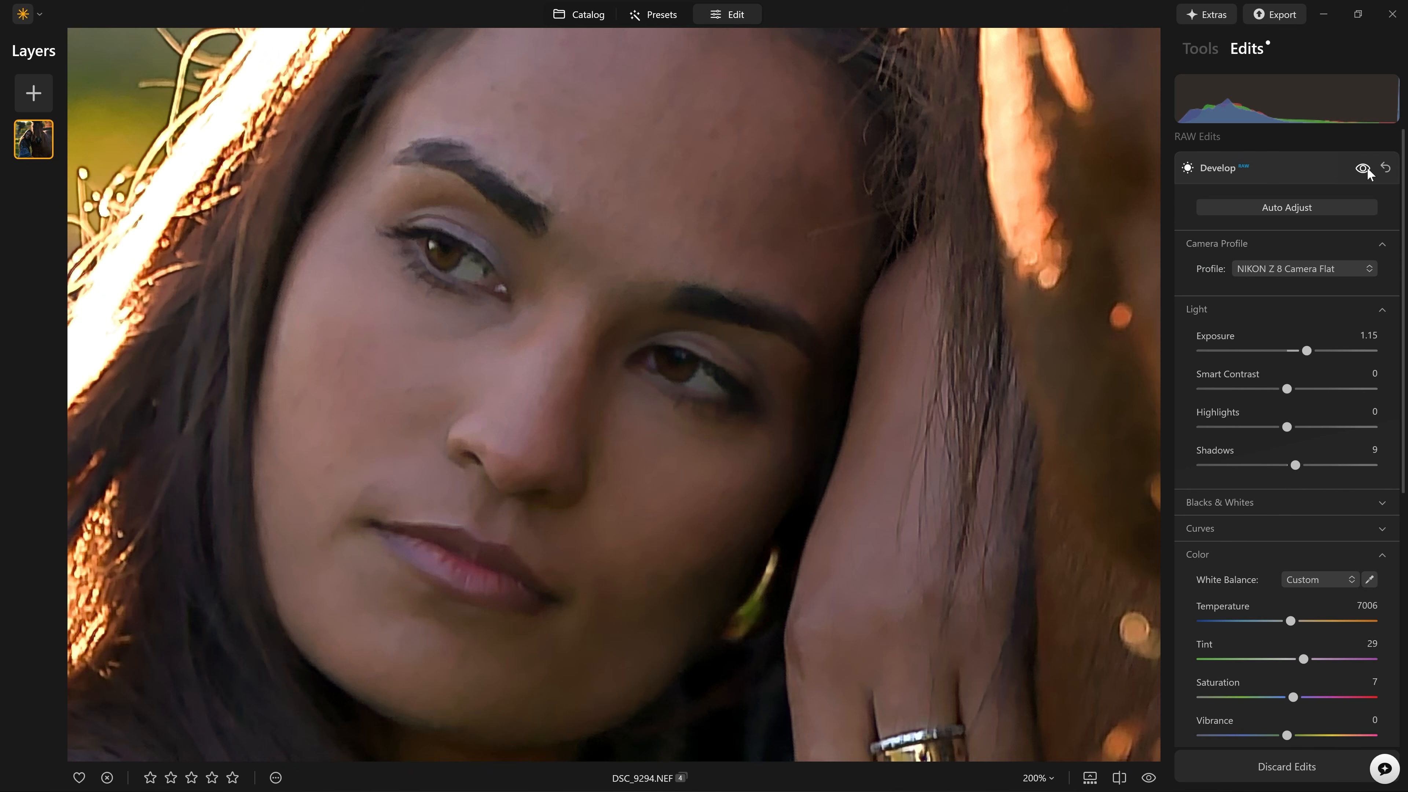
pyautogui.click(1366, 169)
pyautogui.click(1366, 169)
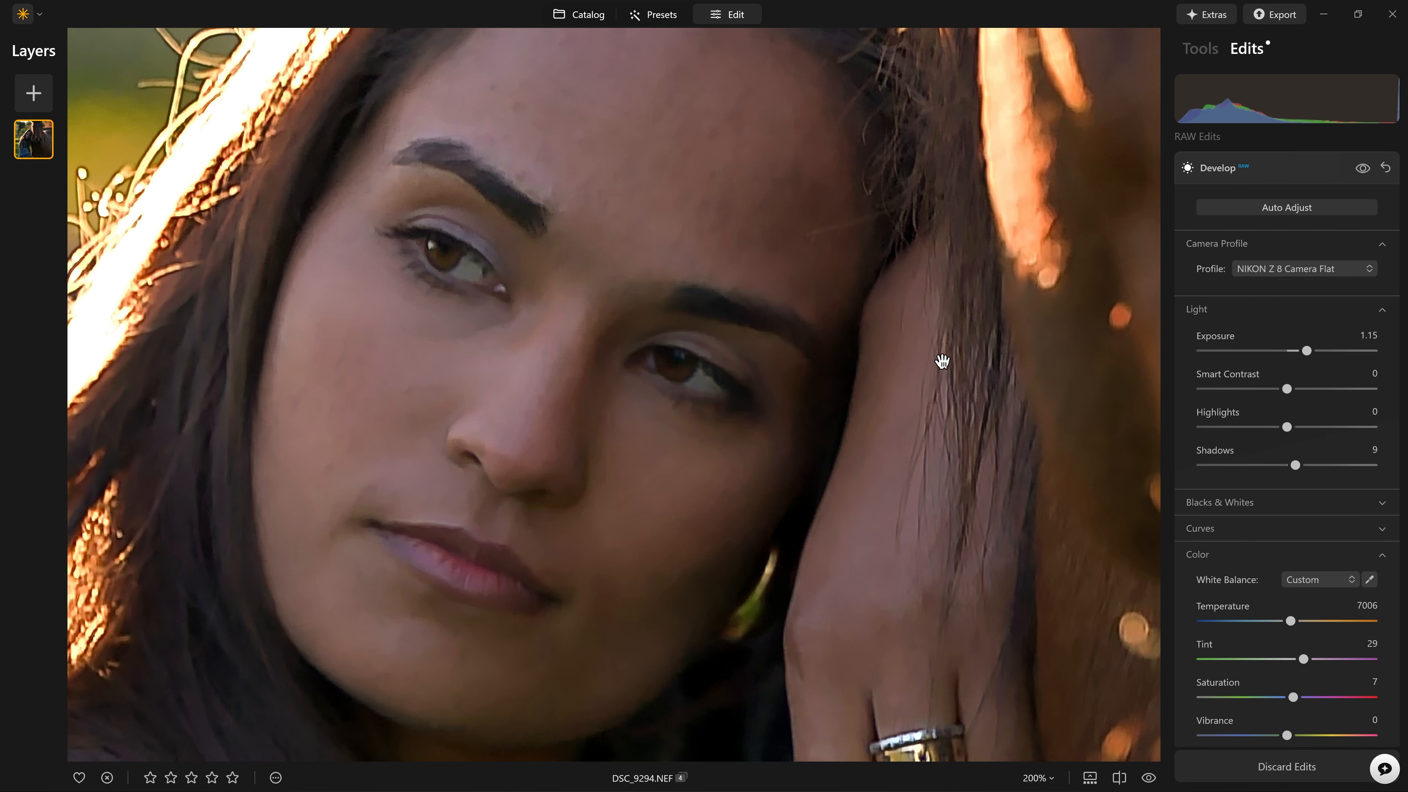
pyautogui.doubleClick(886, 531)
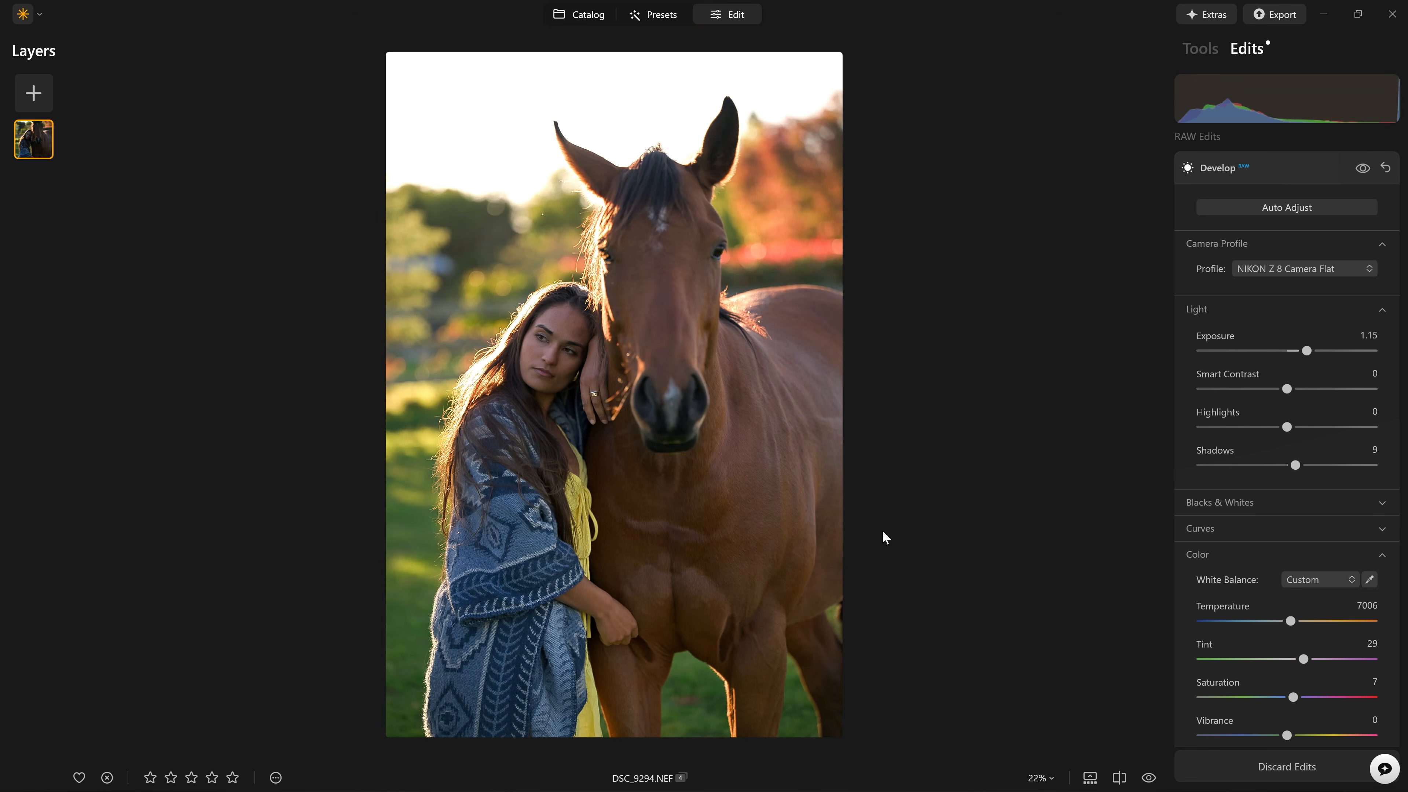
pyautogui.click(482, 378)
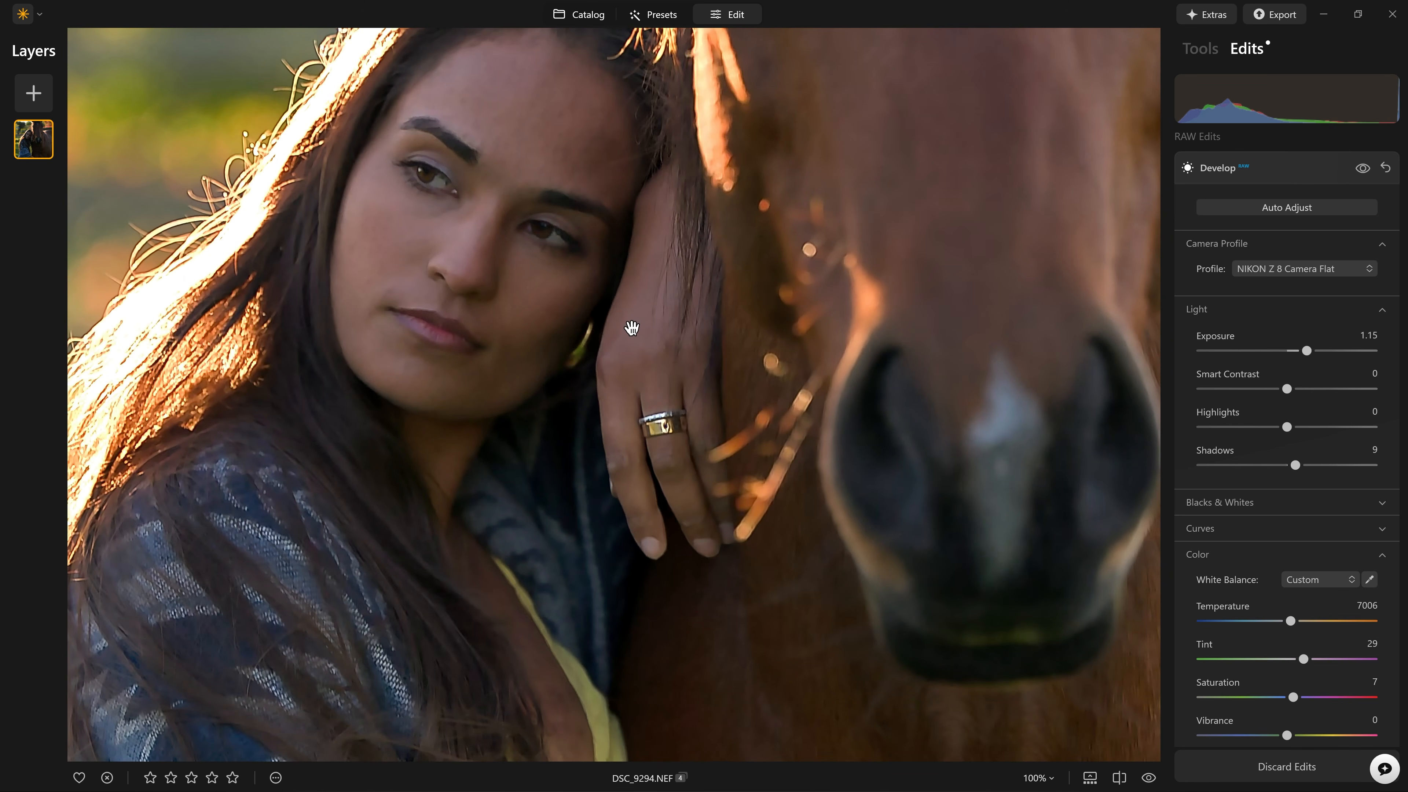
pyautogui.moveTo(628, 327); pyautogui.dragTo(842, 539)
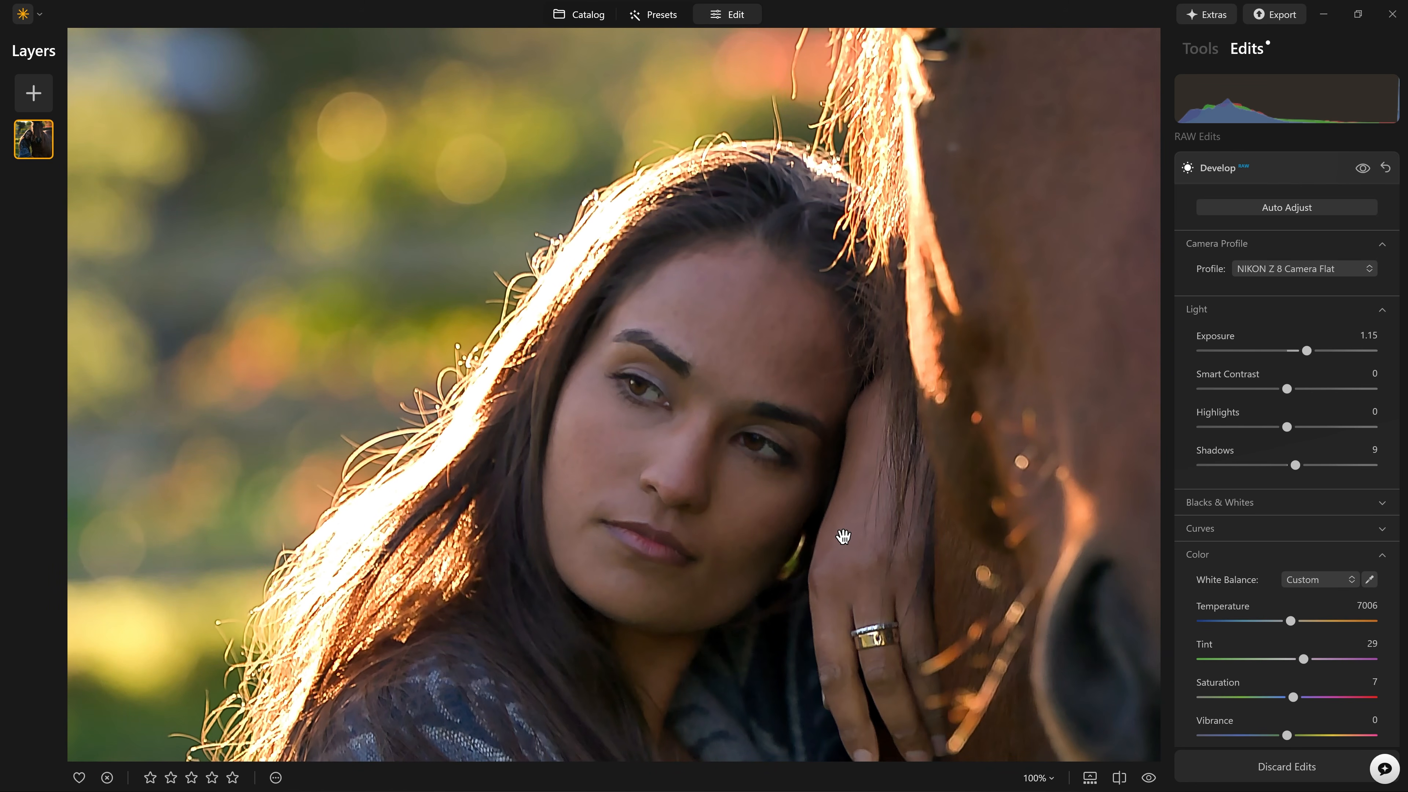
# Set the Luminosity noise reduction to 0, Sharpen to 52 and the sharpening Radius to 50.
pyautogui.scroll(-5, 1310, 668)
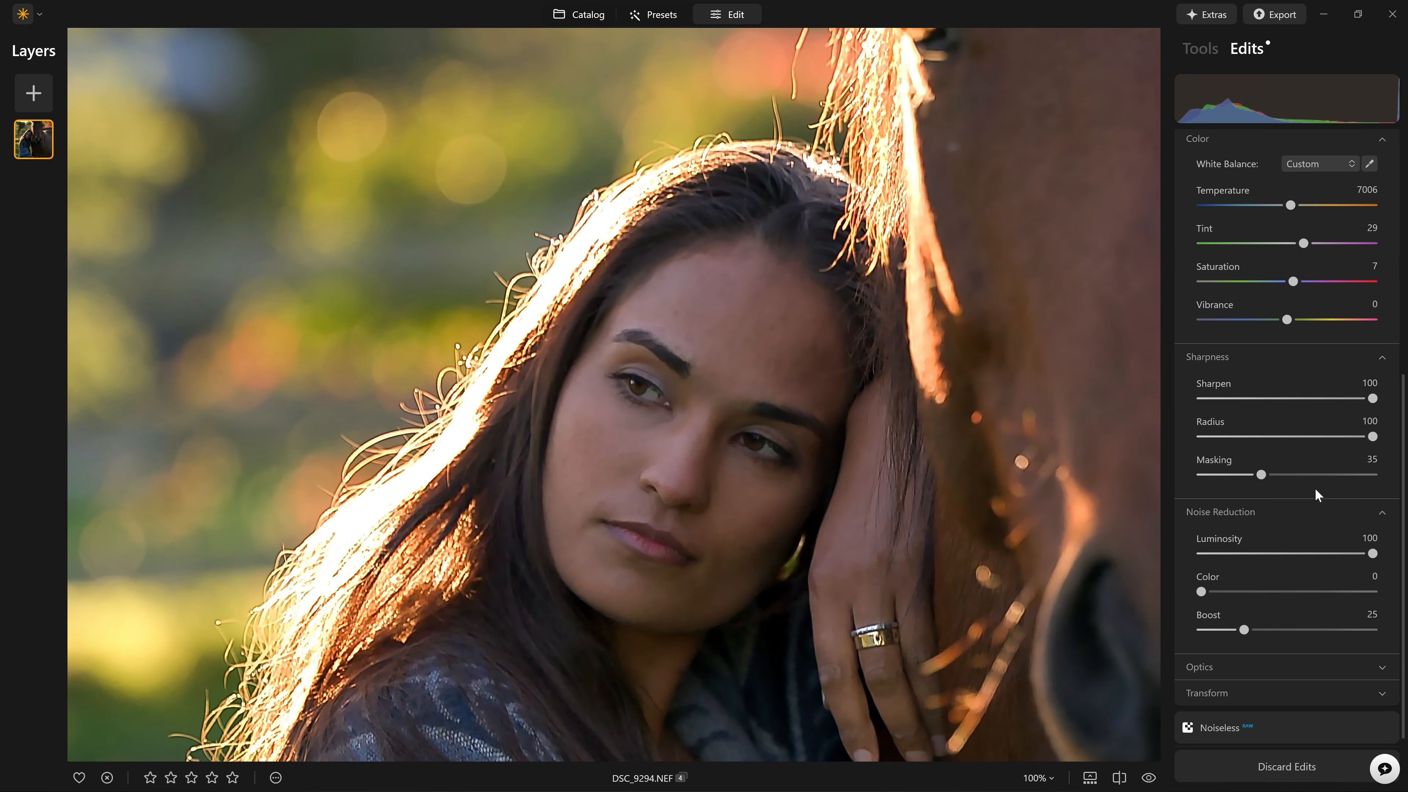
pyautogui.moveTo(1373, 554); pyautogui.dragTo(1103, 557)
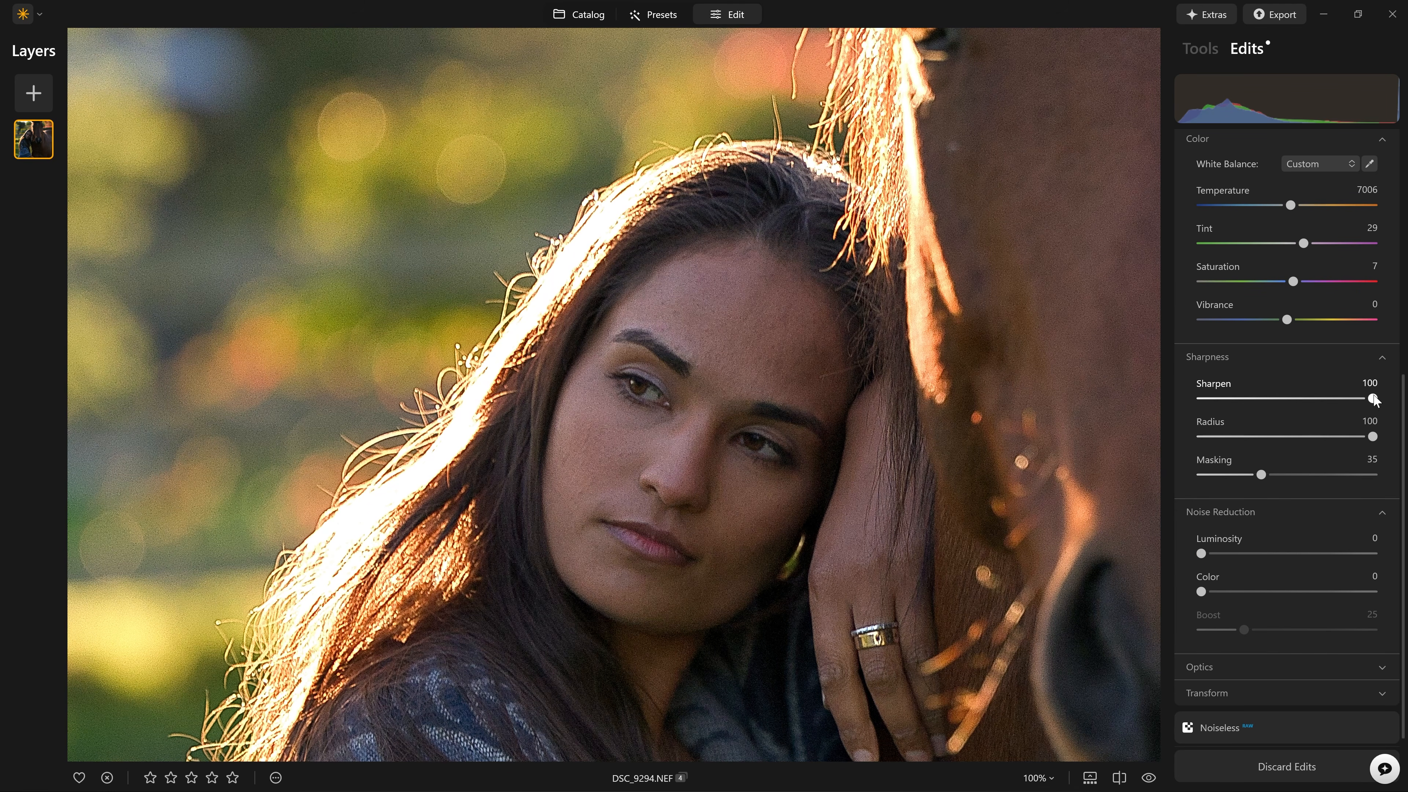
pyautogui.moveTo(1375, 401); pyautogui.dragTo(1302, 398)
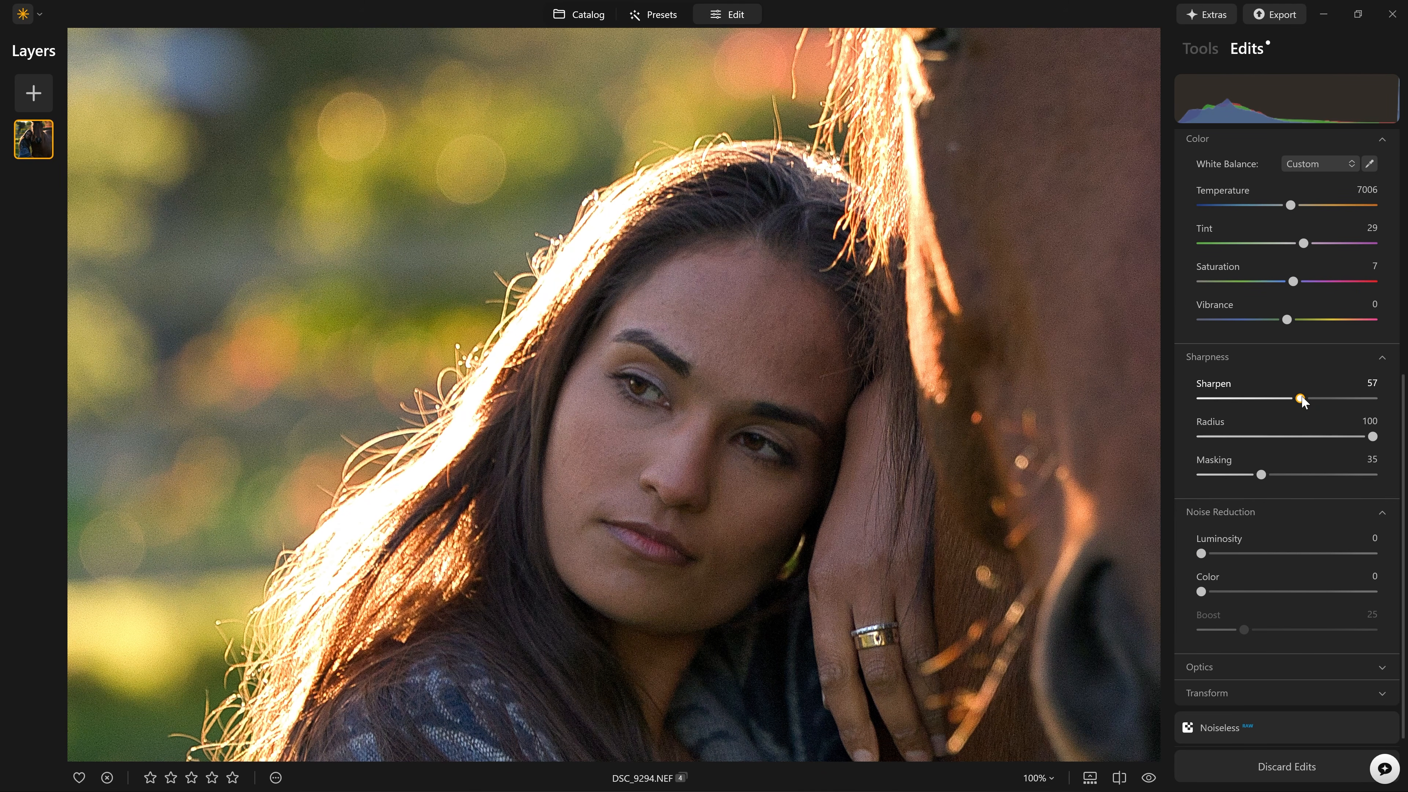
pyautogui.hotkey('ctrl', 'z')
pyautogui.hotkey('ctrl', 'y')
pyautogui.moveTo(1298, 399); pyautogui.dragTo(1293, 398)
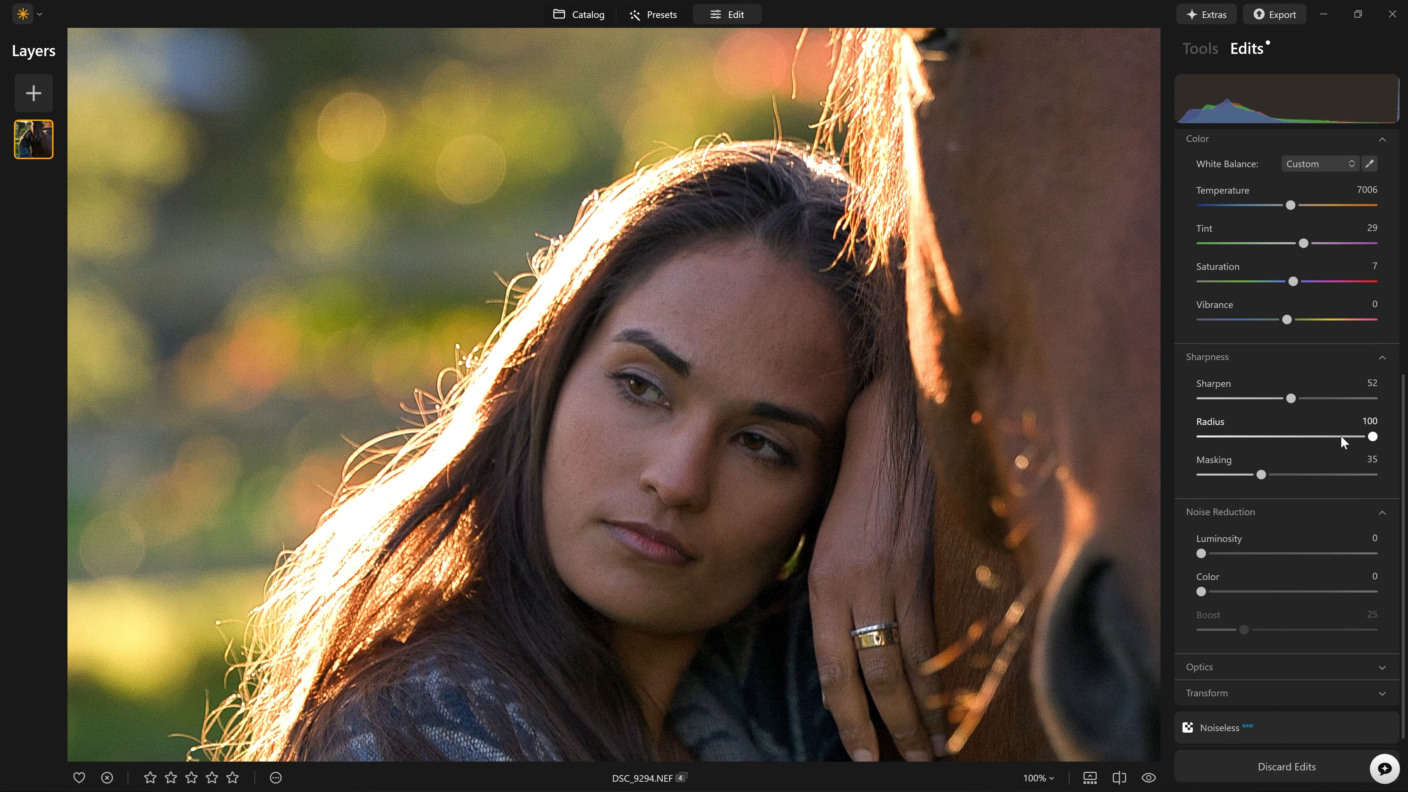
pyautogui.doubleClick(1373, 440)
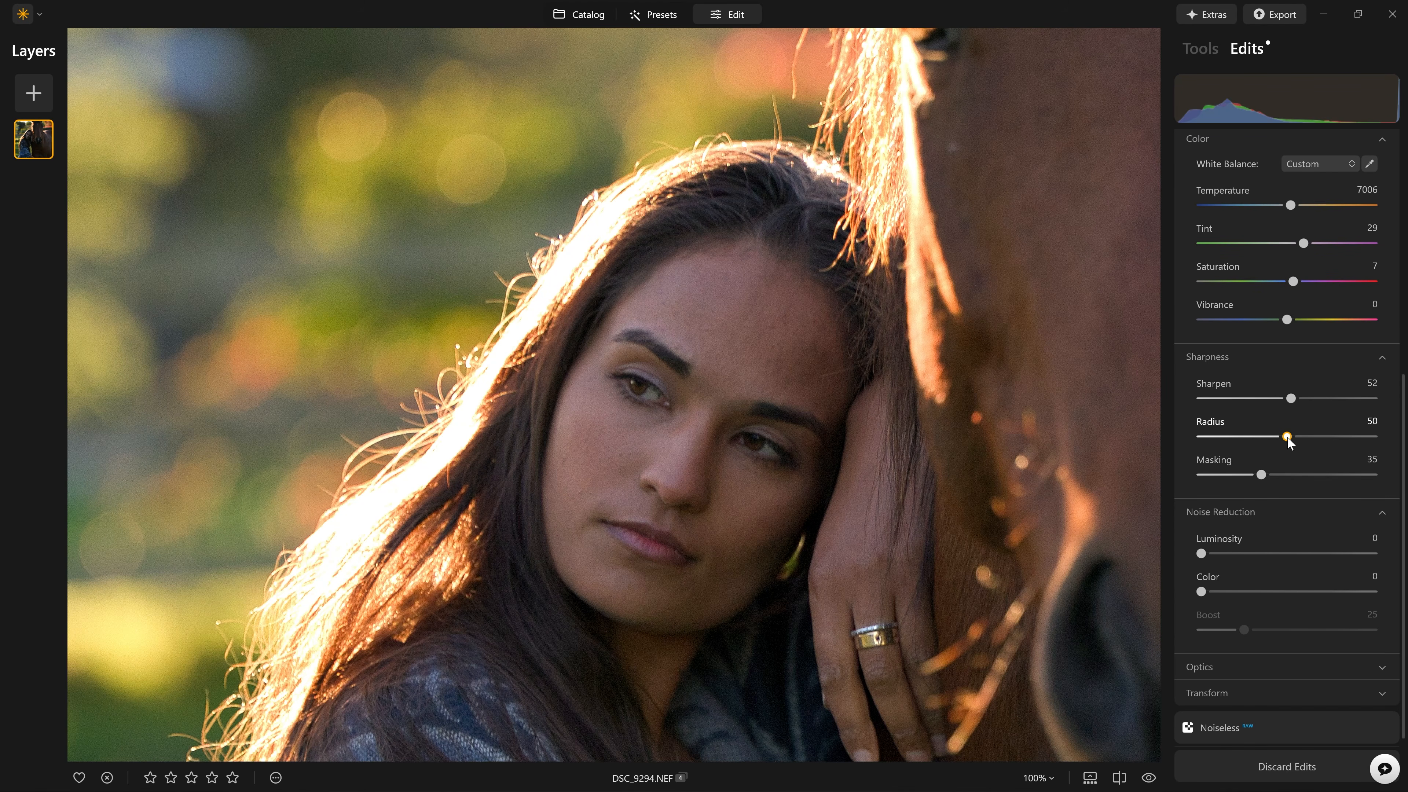
# Set the sharpening Radius to 60 and the Luminosity noise reduction to 17, checking the woman's face at 100% zoom.
pyautogui.moveTo(1287, 438); pyautogui.dragTo(1305, 438)
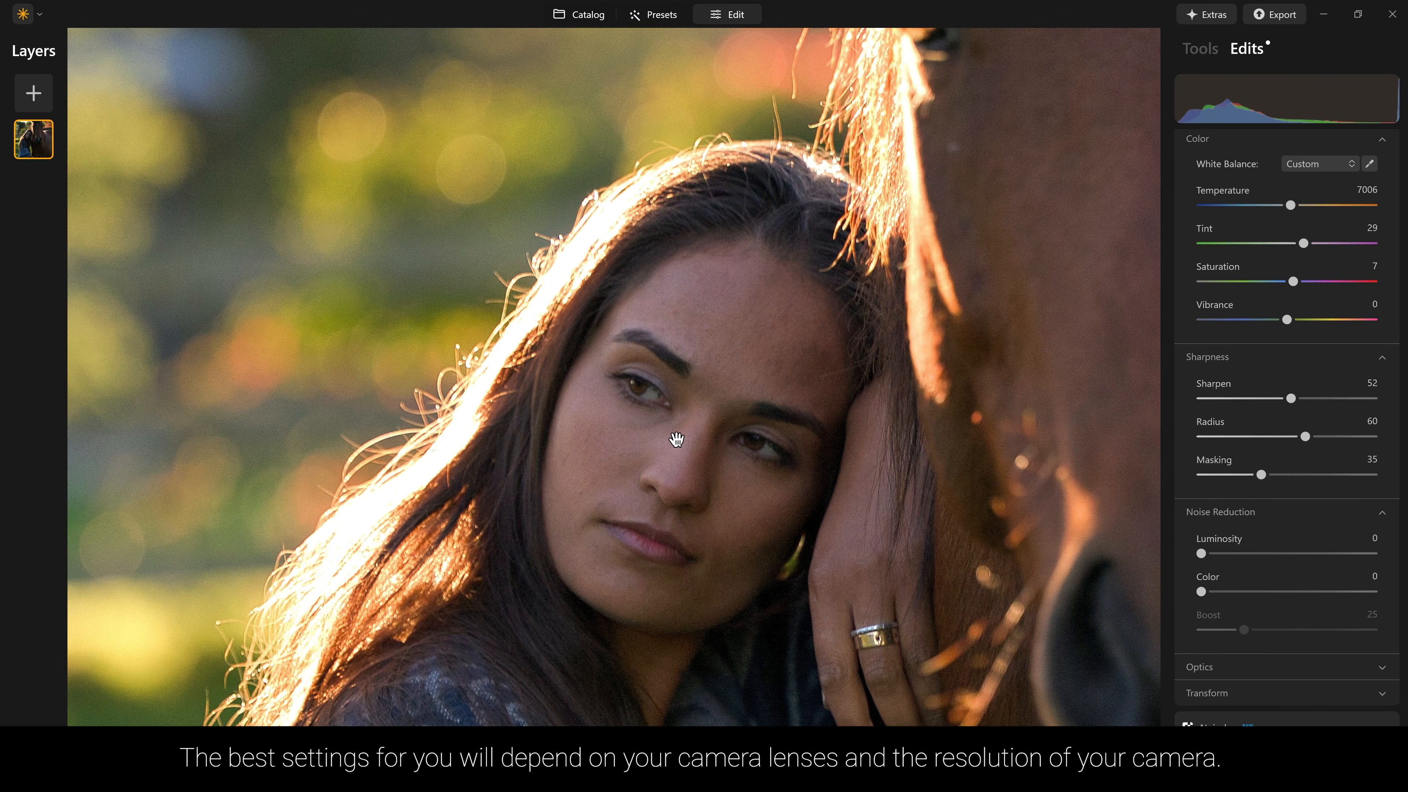
pyautogui.click(687, 428)
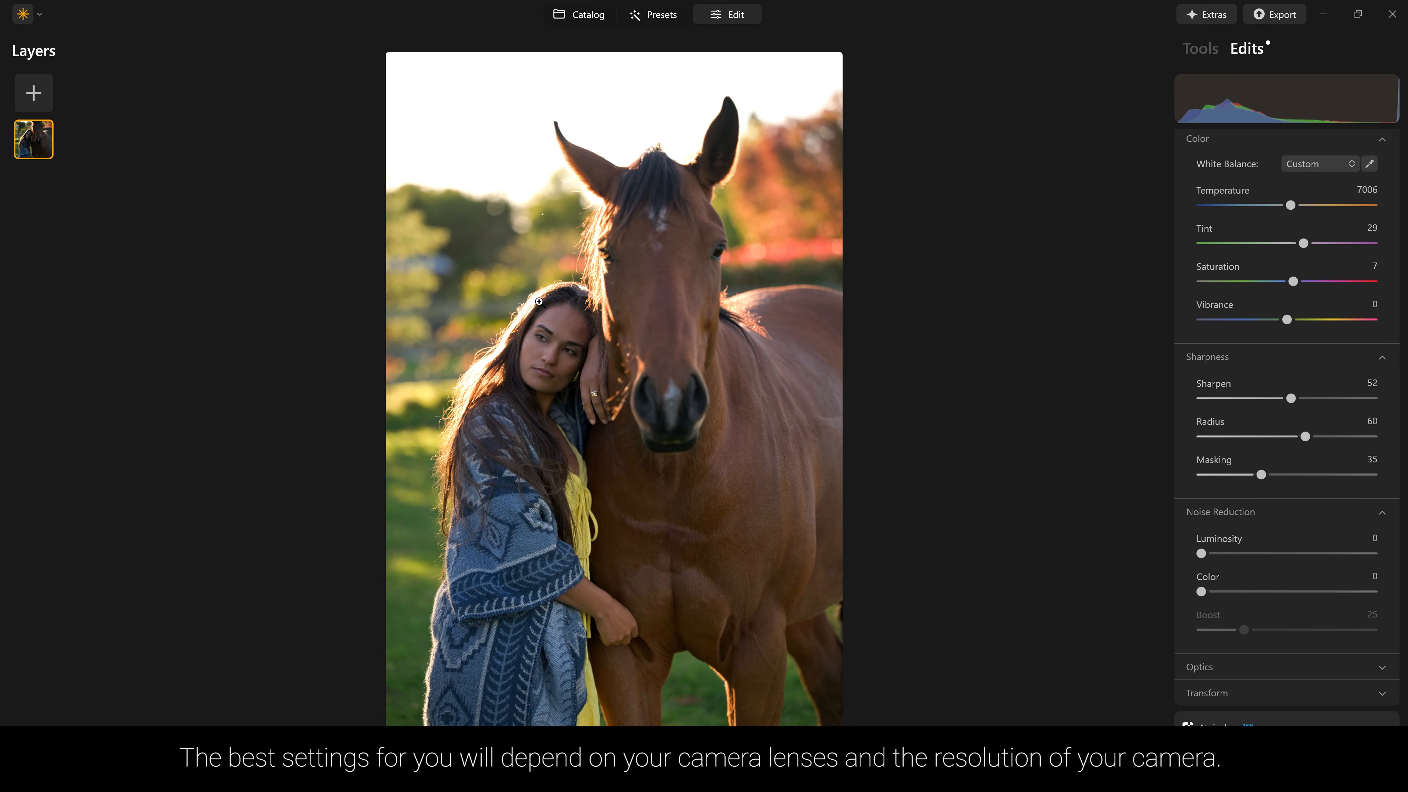
pyautogui.click(535, 323)
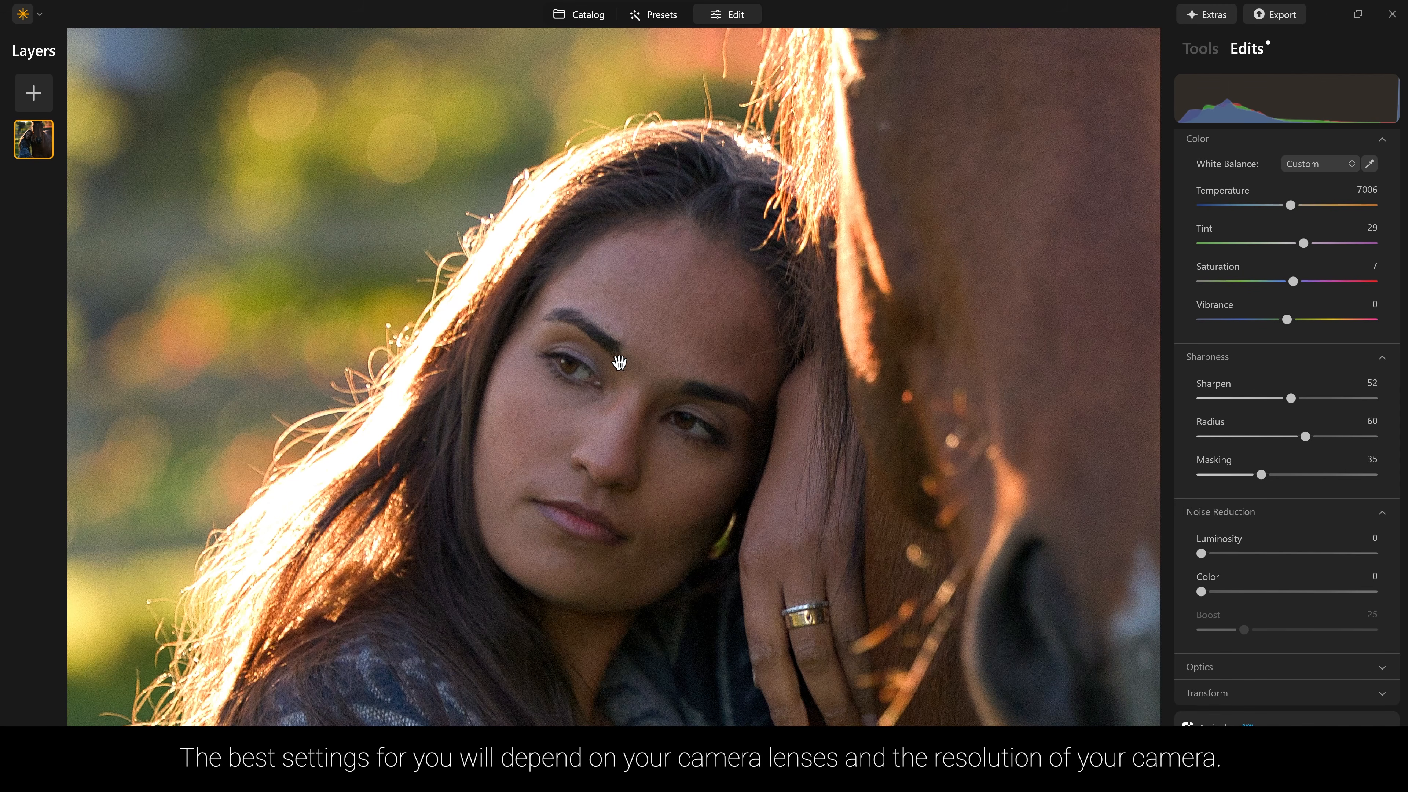
pyautogui.click(621, 409)
pyautogui.click(623, 407)
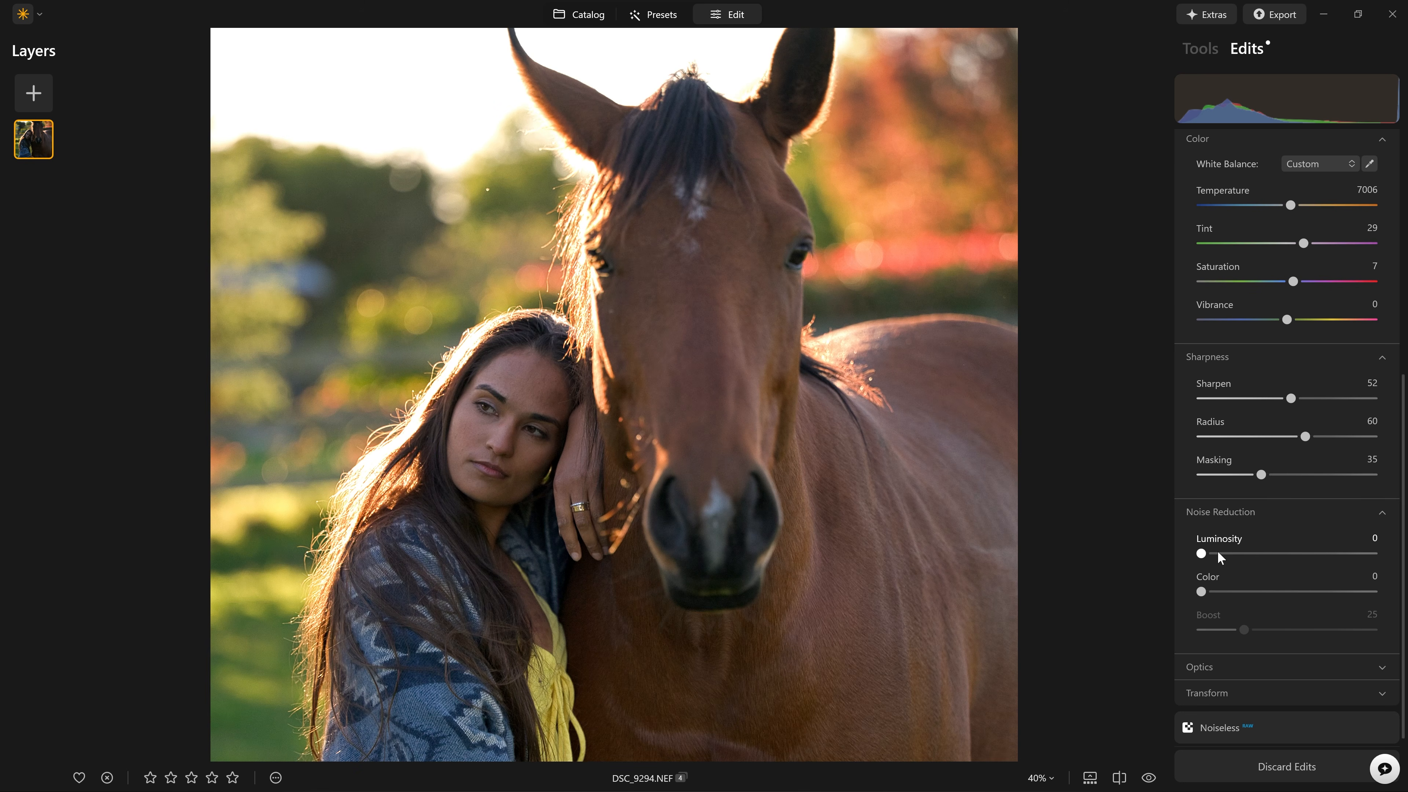
pyautogui.moveTo(1218, 553); pyautogui.dragTo(1227, 552)
pyautogui.click(493, 372)
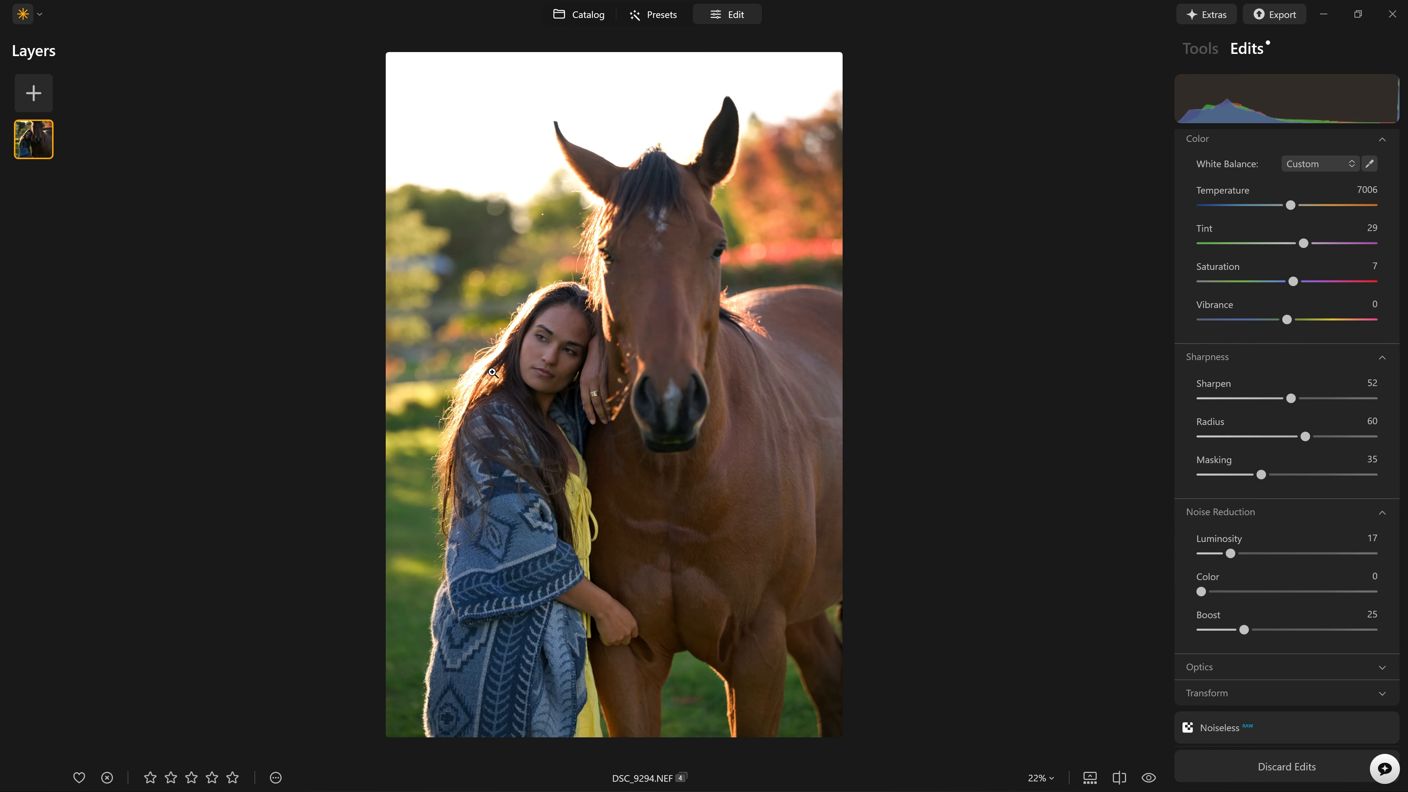
# Enable Auto Distortion Corrections in the Optics settings, comparing the photo with and without the lens correction.
pyautogui.click(1285, 666)
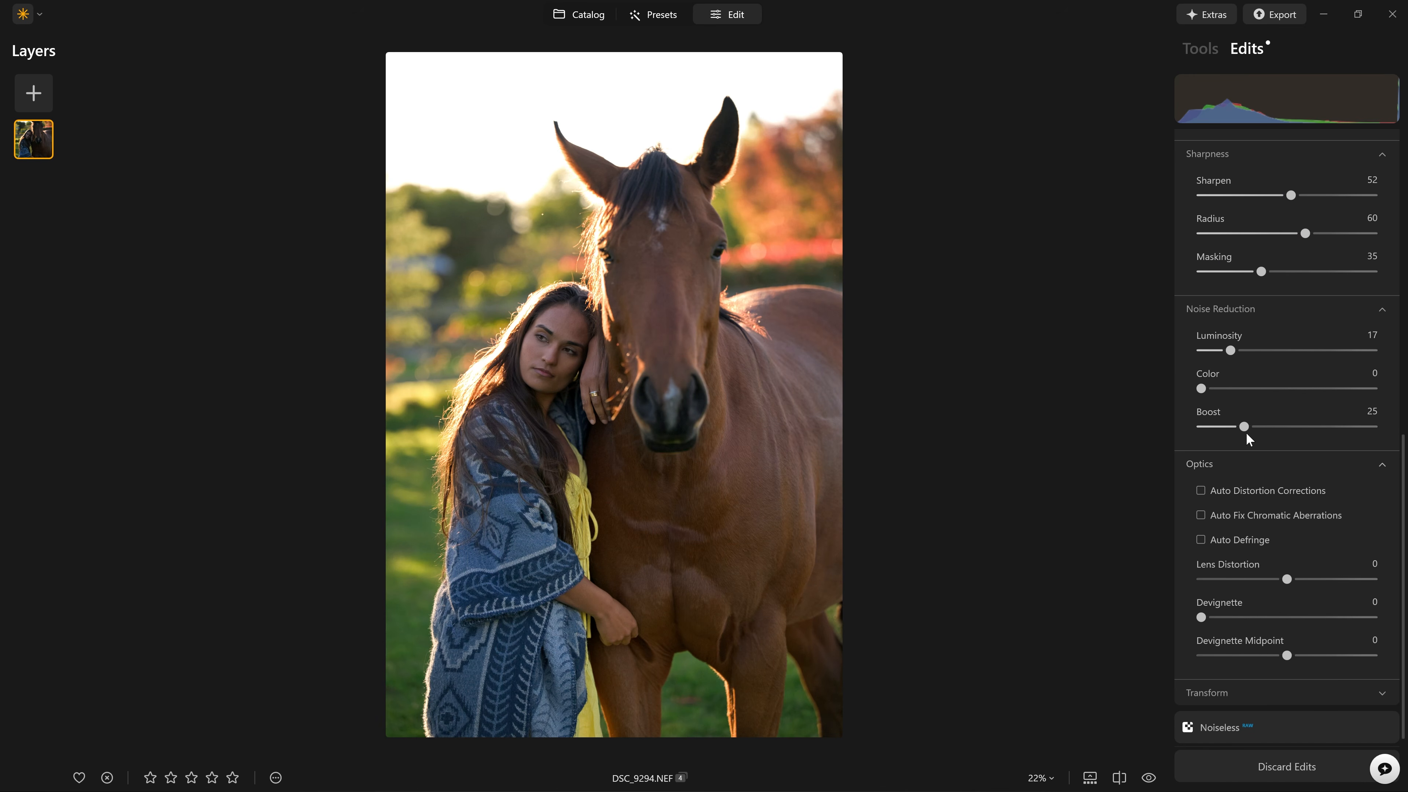
pyautogui.click(1209, 494)
pyautogui.click(1209, 494)
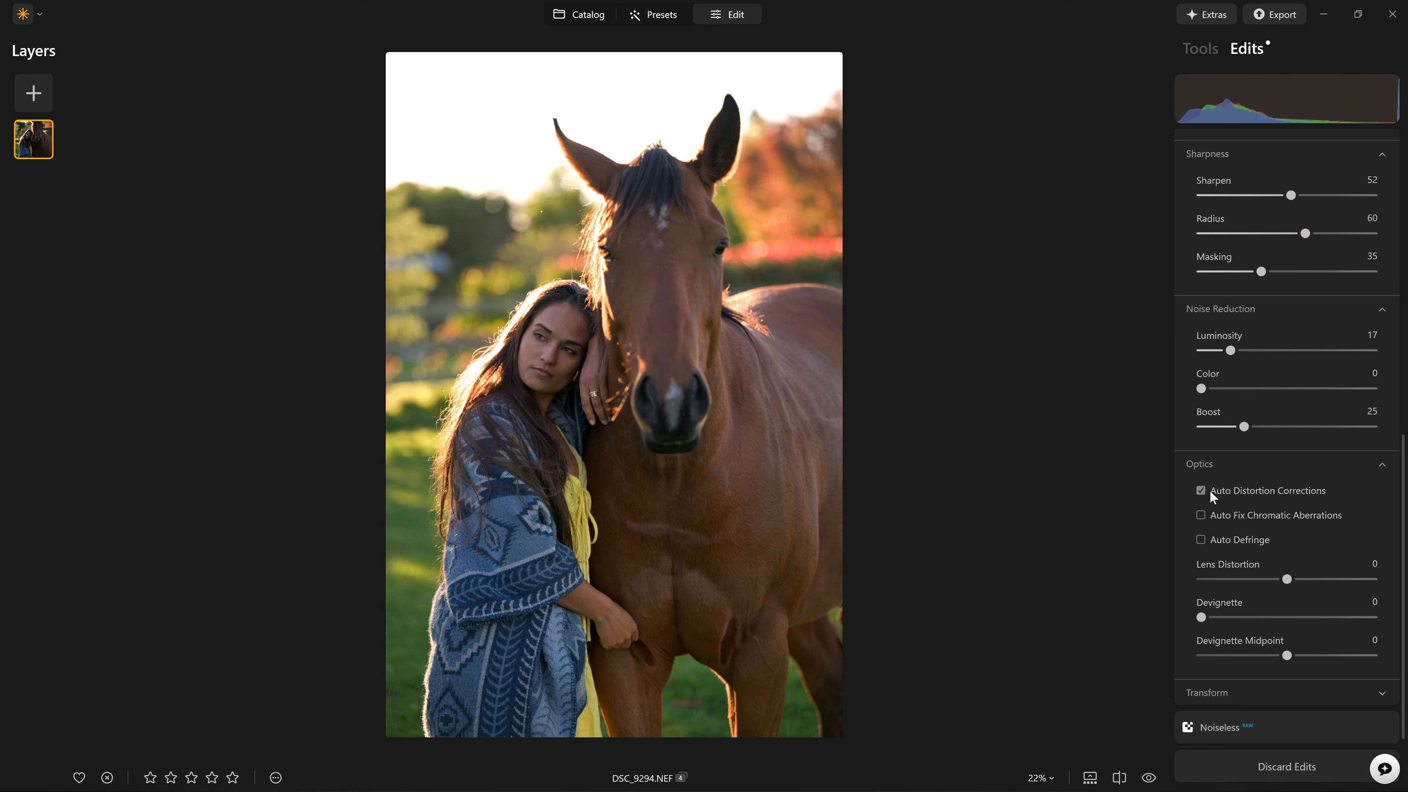
pyautogui.click(1209, 494)
pyautogui.click(1206, 490)
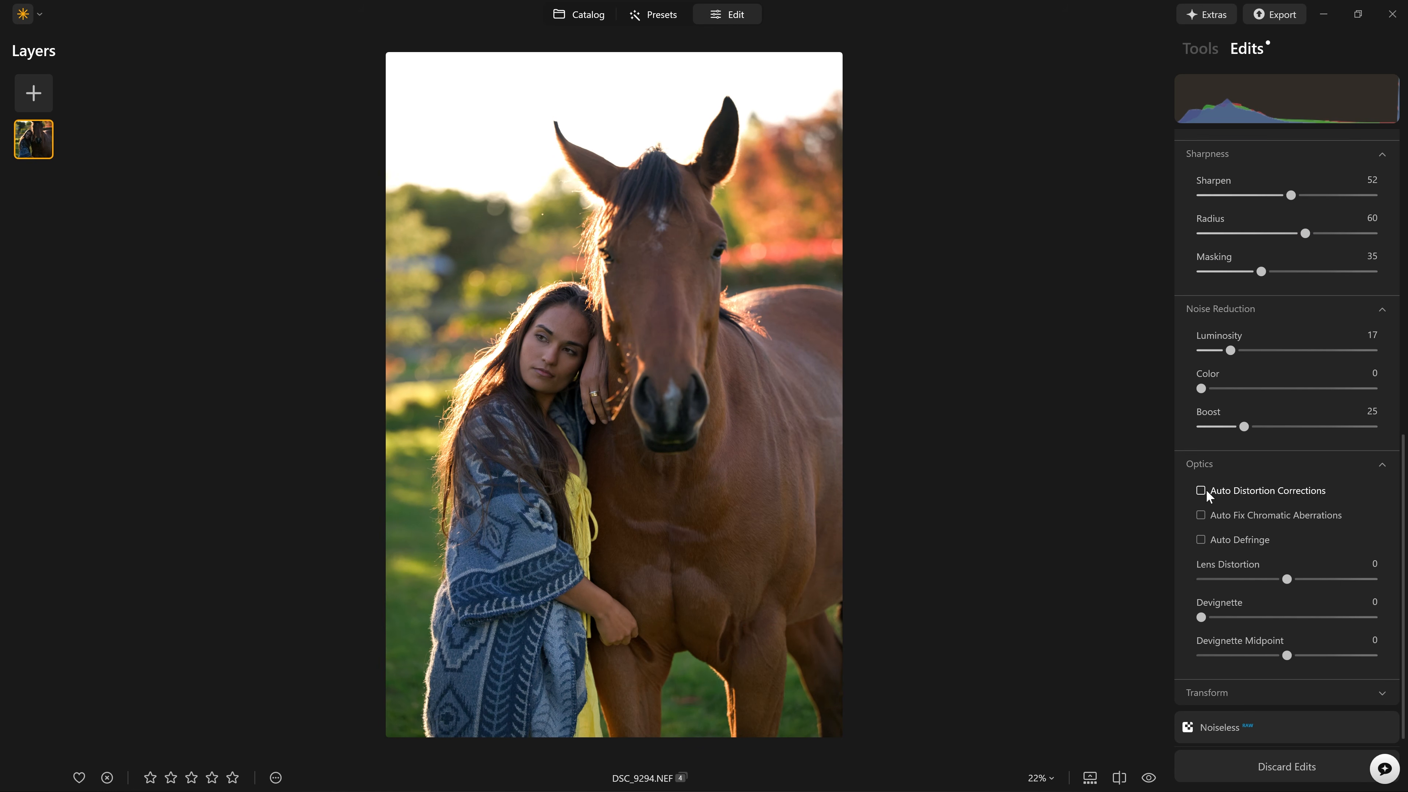
pyautogui.click(1206, 490)
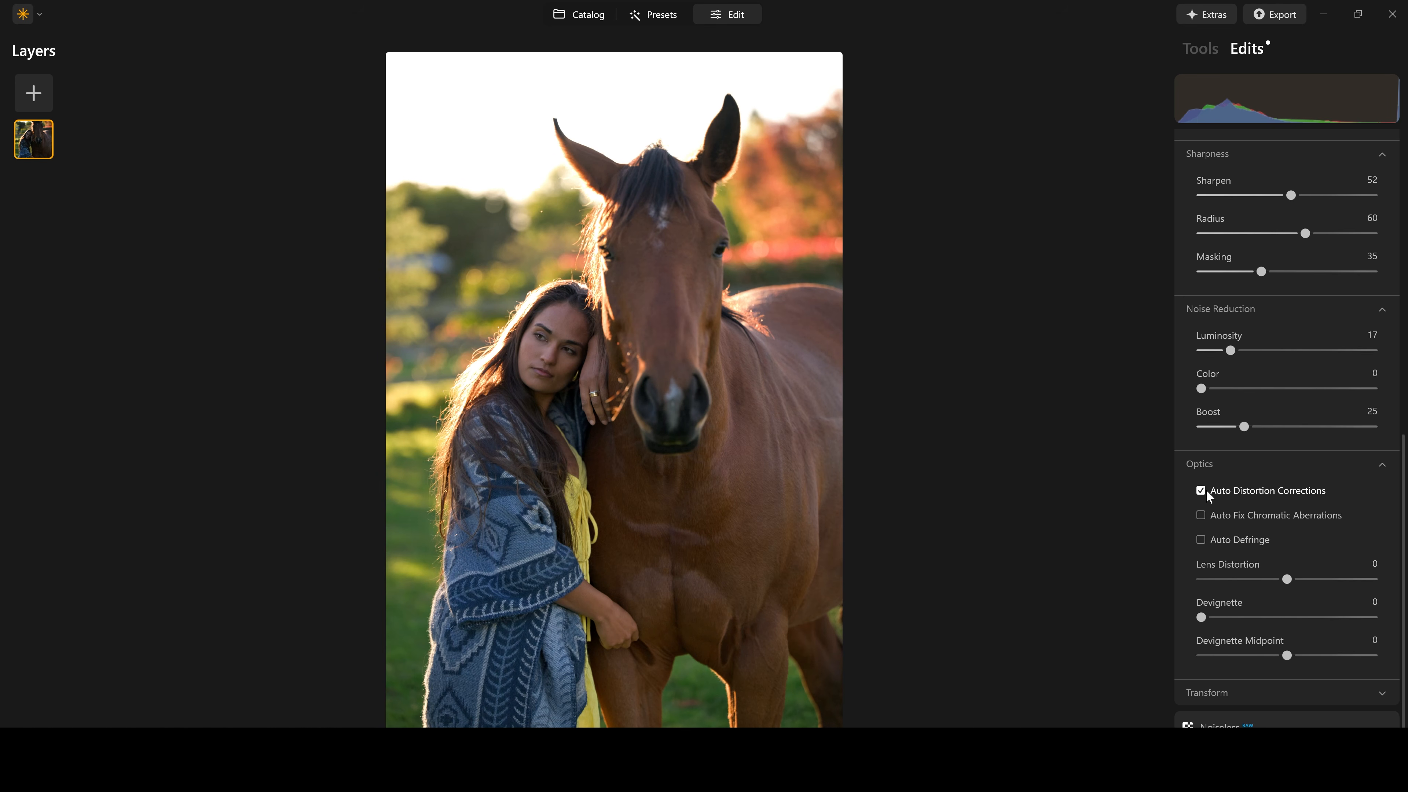
pyautogui.click(1206, 490)
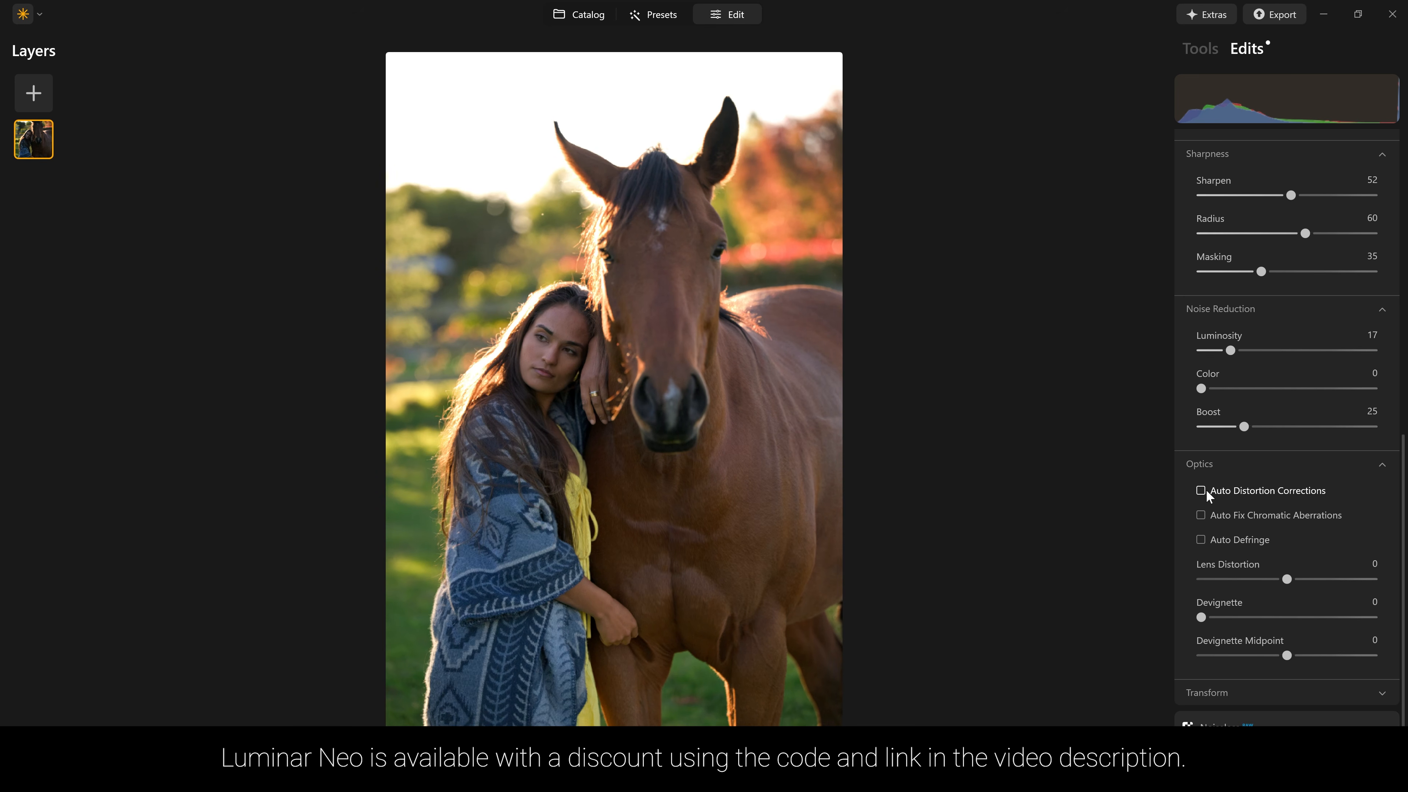
pyautogui.click(1206, 490)
pyautogui.click(1204, 490)
# Enable Auto Fix Chromatic Aberrations after inspecting the edges of the woman's blanket at 100% zoom.
pyautogui.scroll(10, 1266, 514)
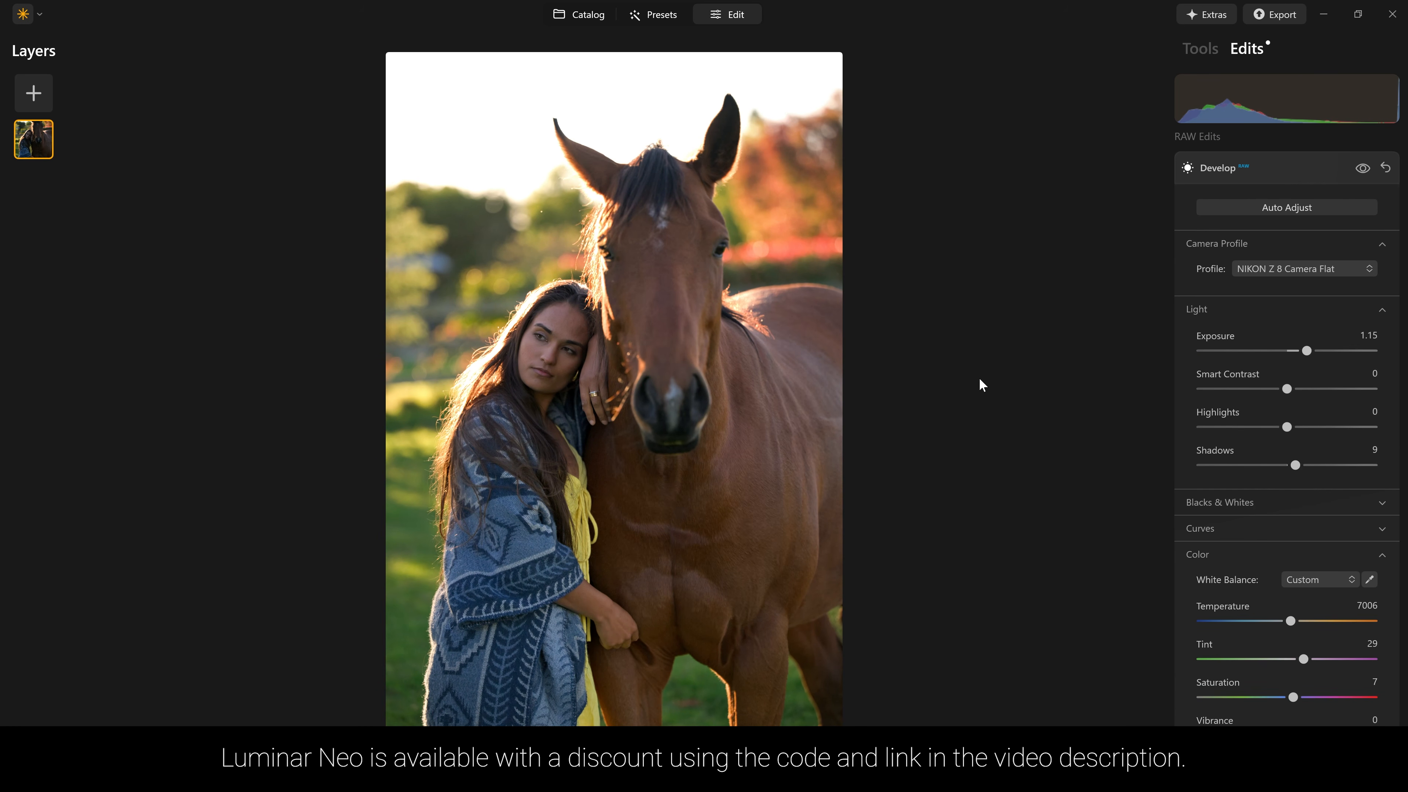
pyautogui.scroll(-3, 1292, 472)
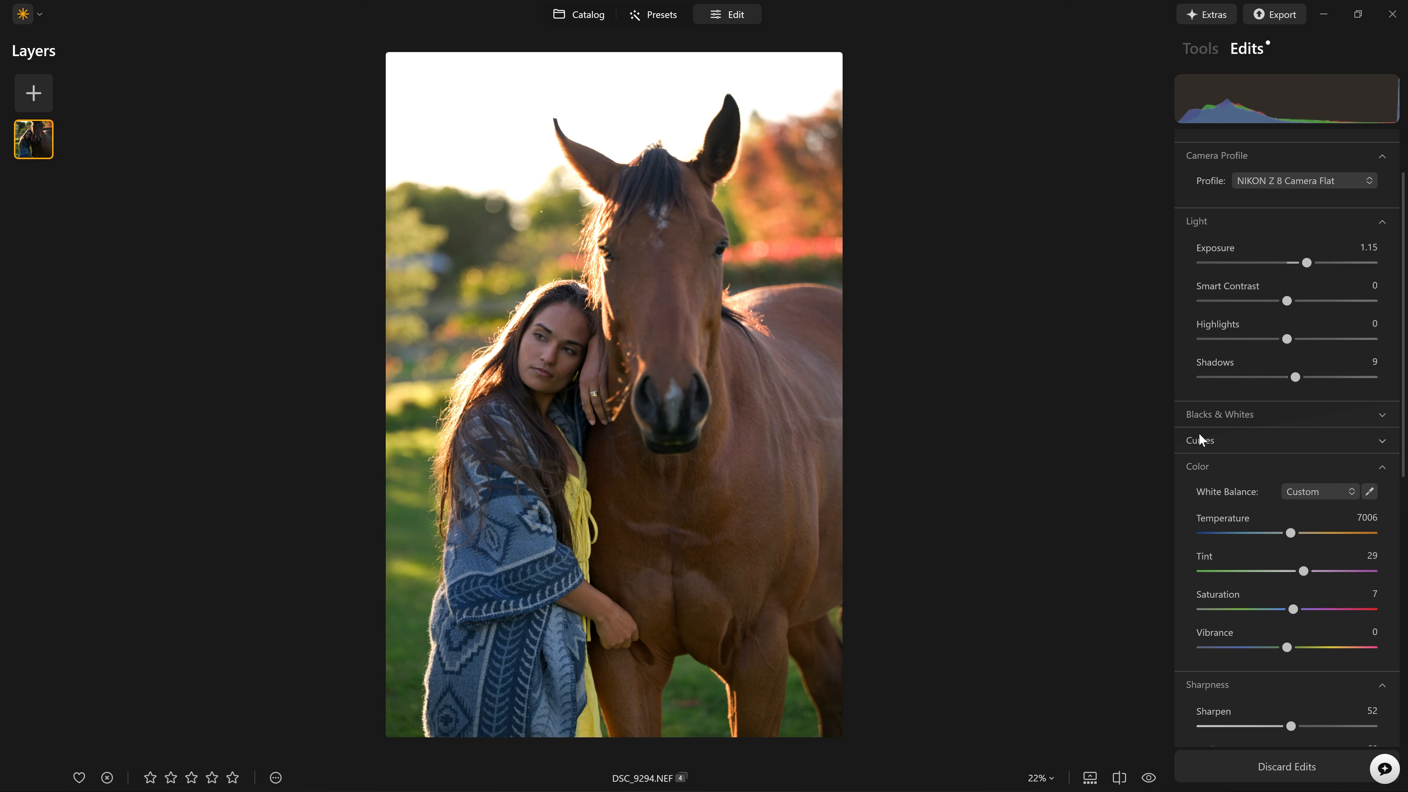
pyautogui.scroll(-15, 1273, 492)
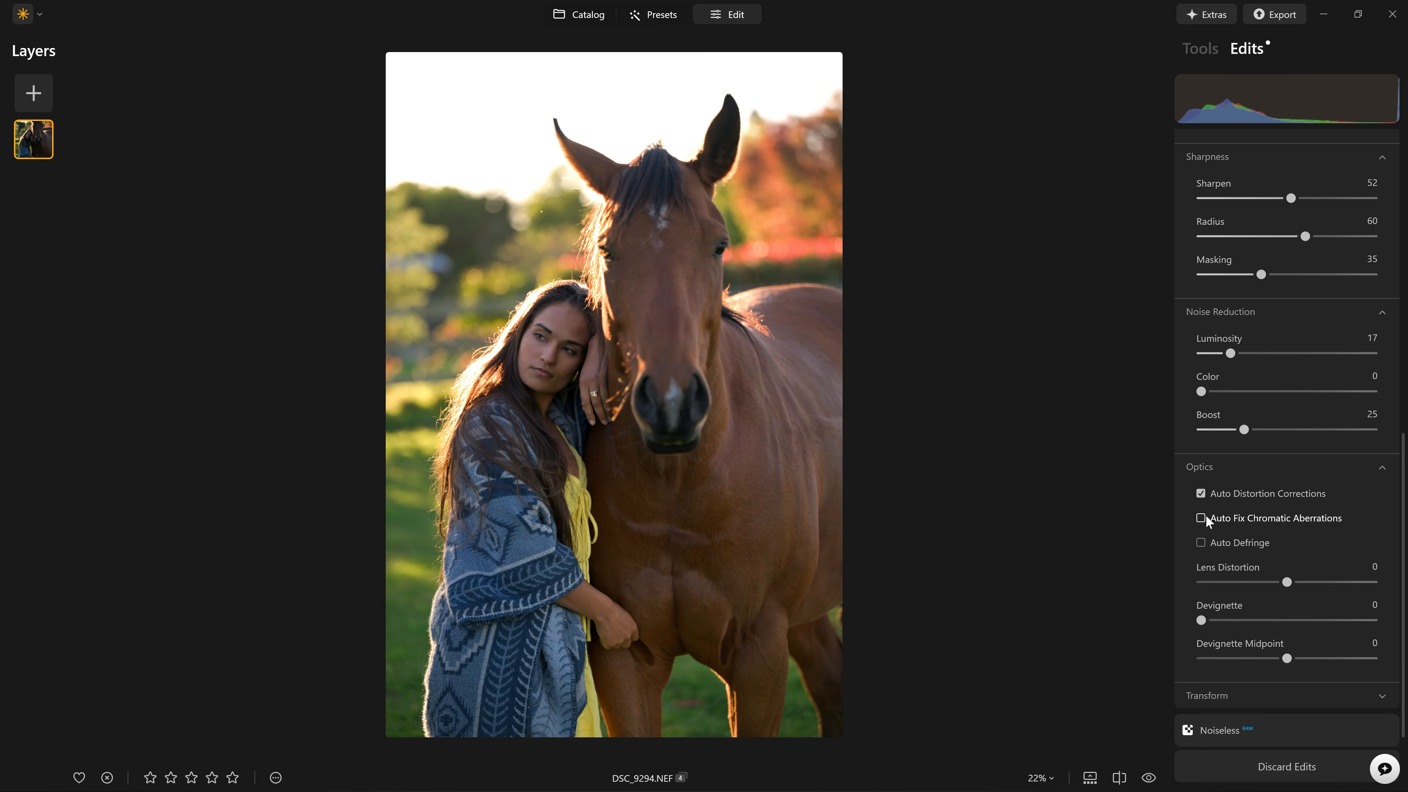
pyautogui.click(830, 612)
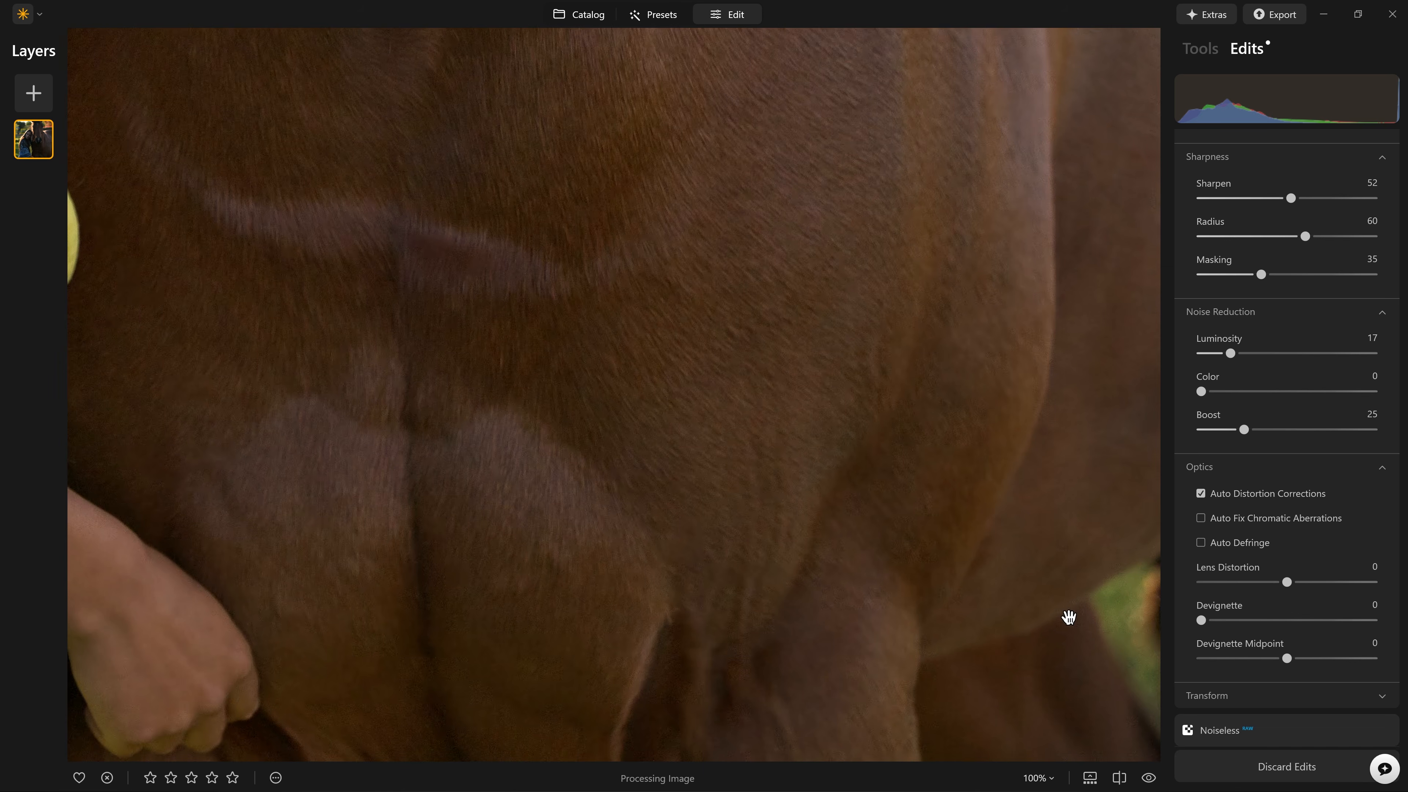
pyautogui.moveTo(1069, 616); pyautogui.dragTo(1038, 223)
pyautogui.moveTo(480, 585); pyautogui.dragTo(1141, 368)
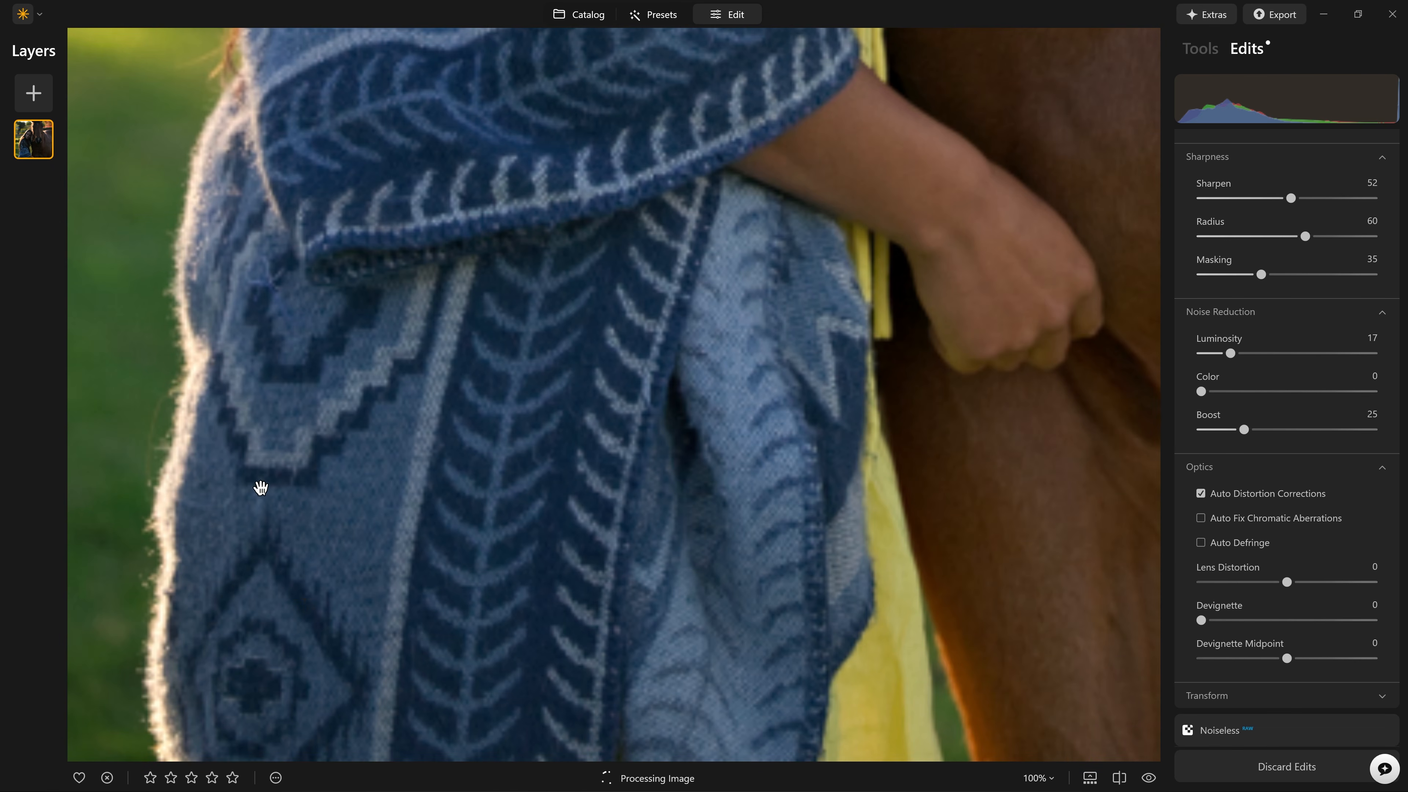
pyautogui.moveTo(371, 473); pyautogui.dragTo(592, 481)
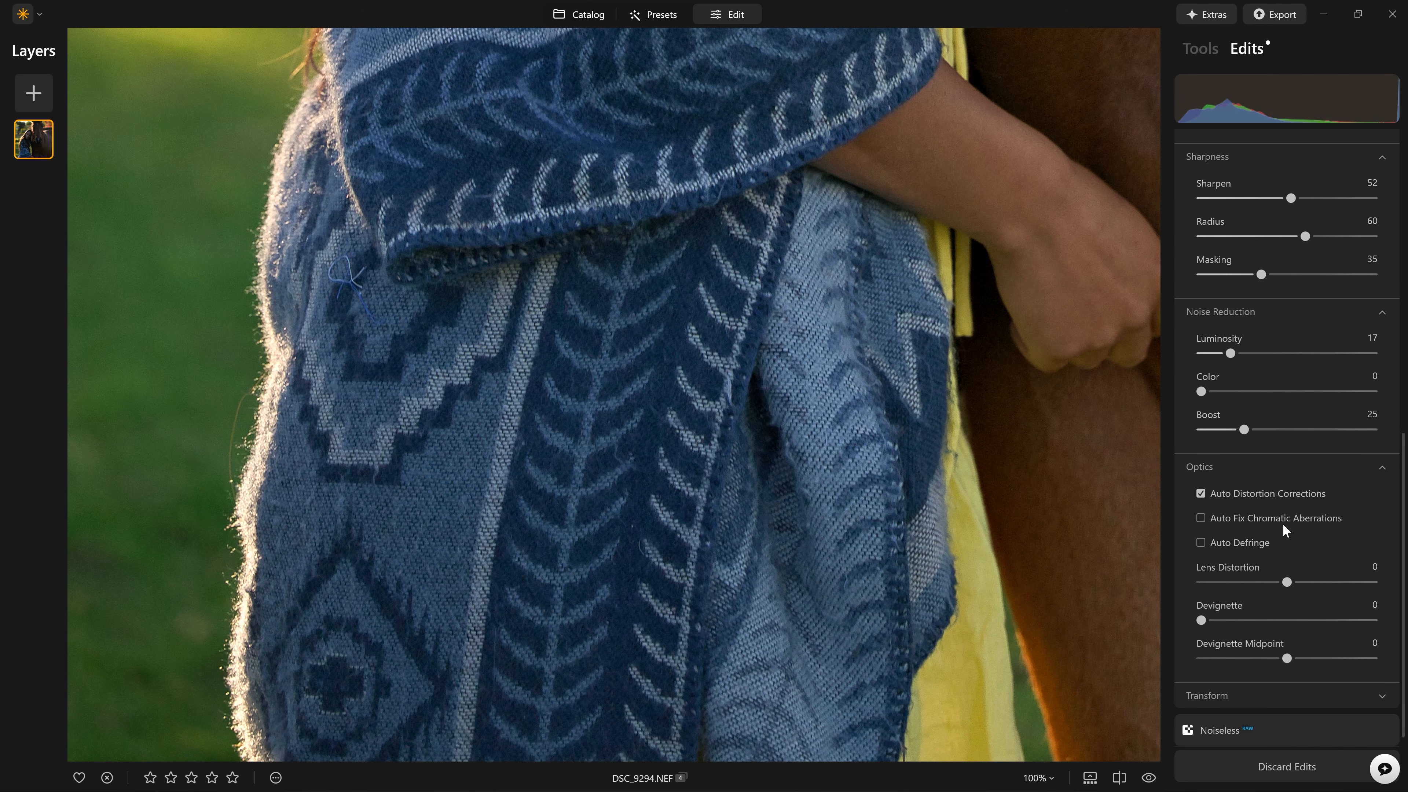
pyautogui.click(1287, 524)
pyautogui.click(610, 454)
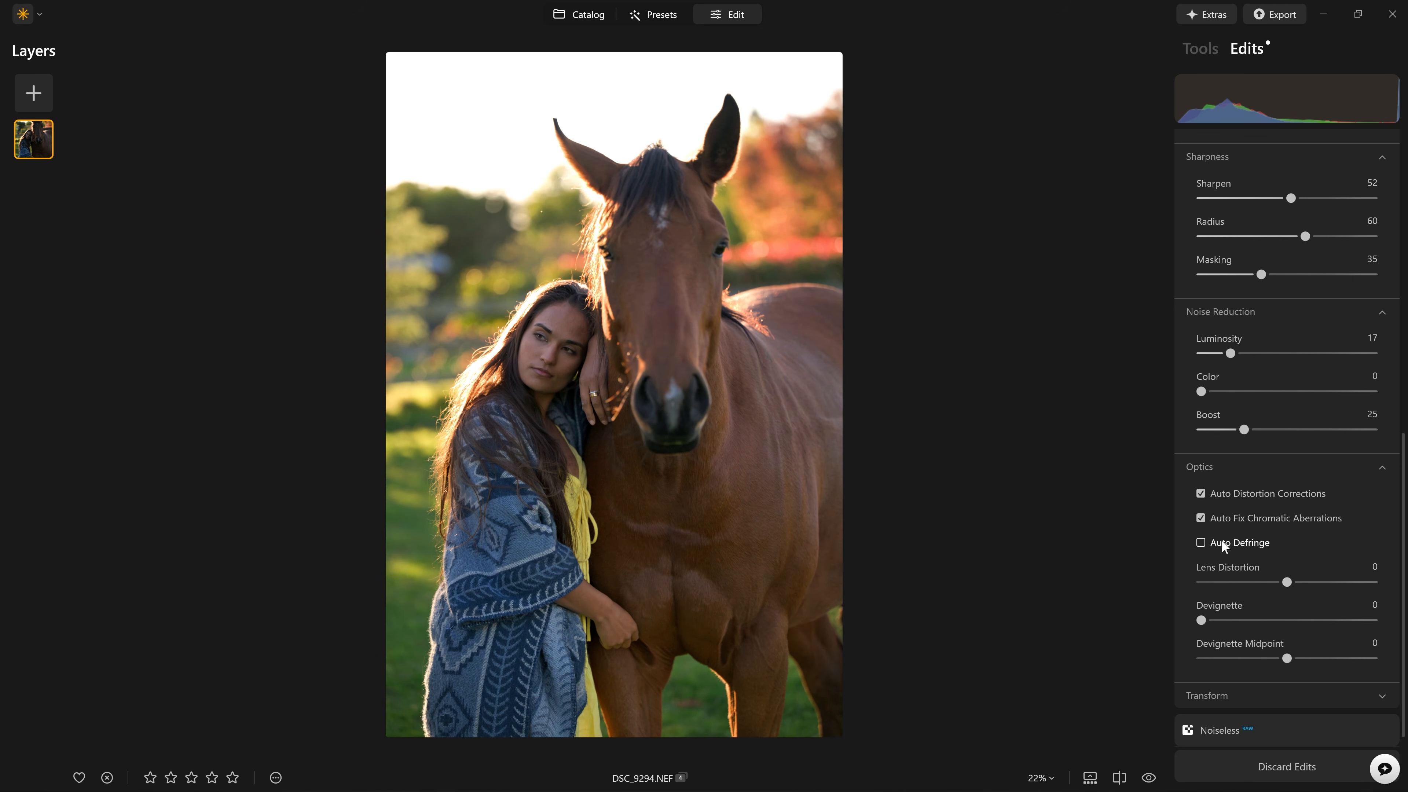
# Compare the full developed photo with the unedited original several times.
pyautogui.scroll(10, 1222, 542)
pyautogui.press('\\')
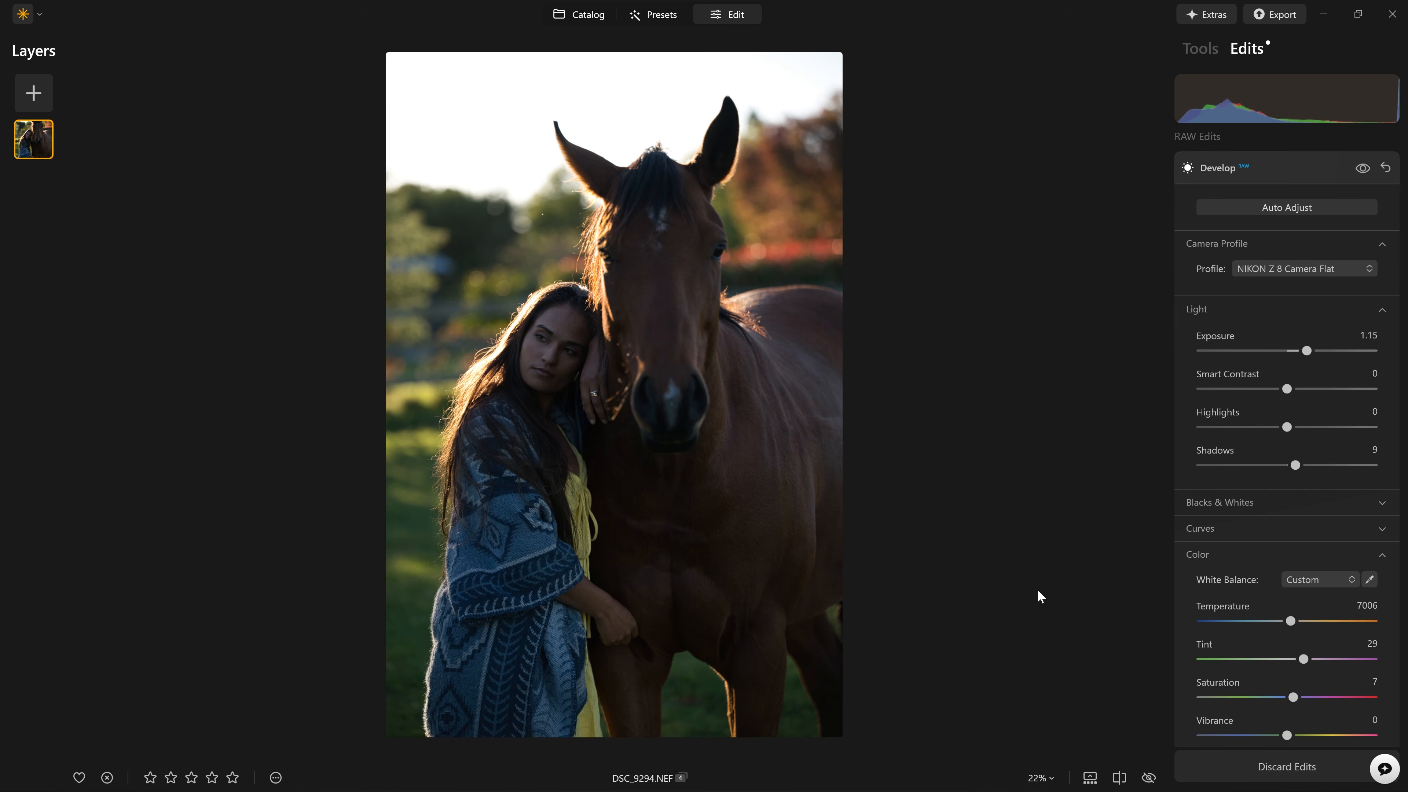
pyautogui.press('\\')
pyautogui.press('\\')
pyautogui.press('\\')
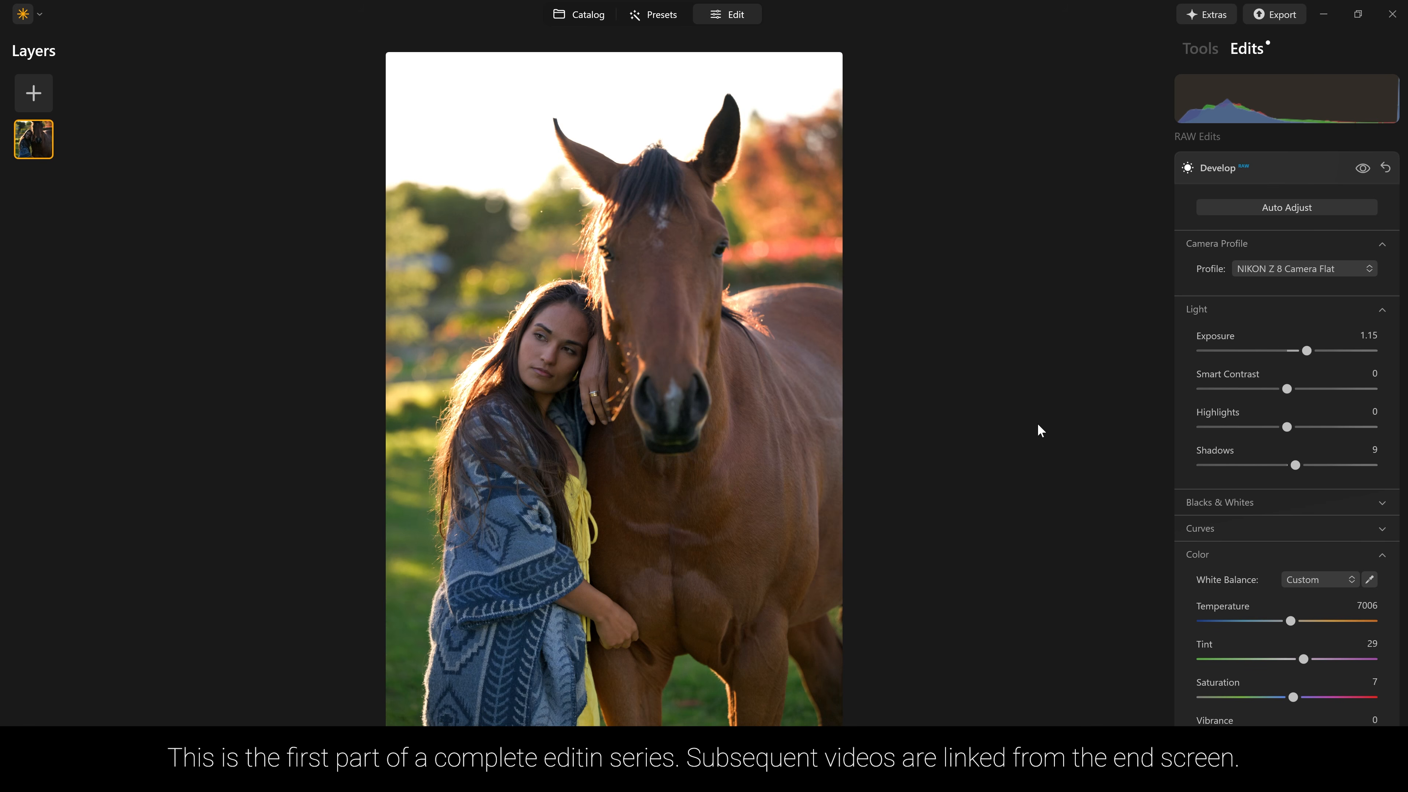
pyautogui.press('\\')
pyautogui.press('\\')
pyautogui.press('\\')
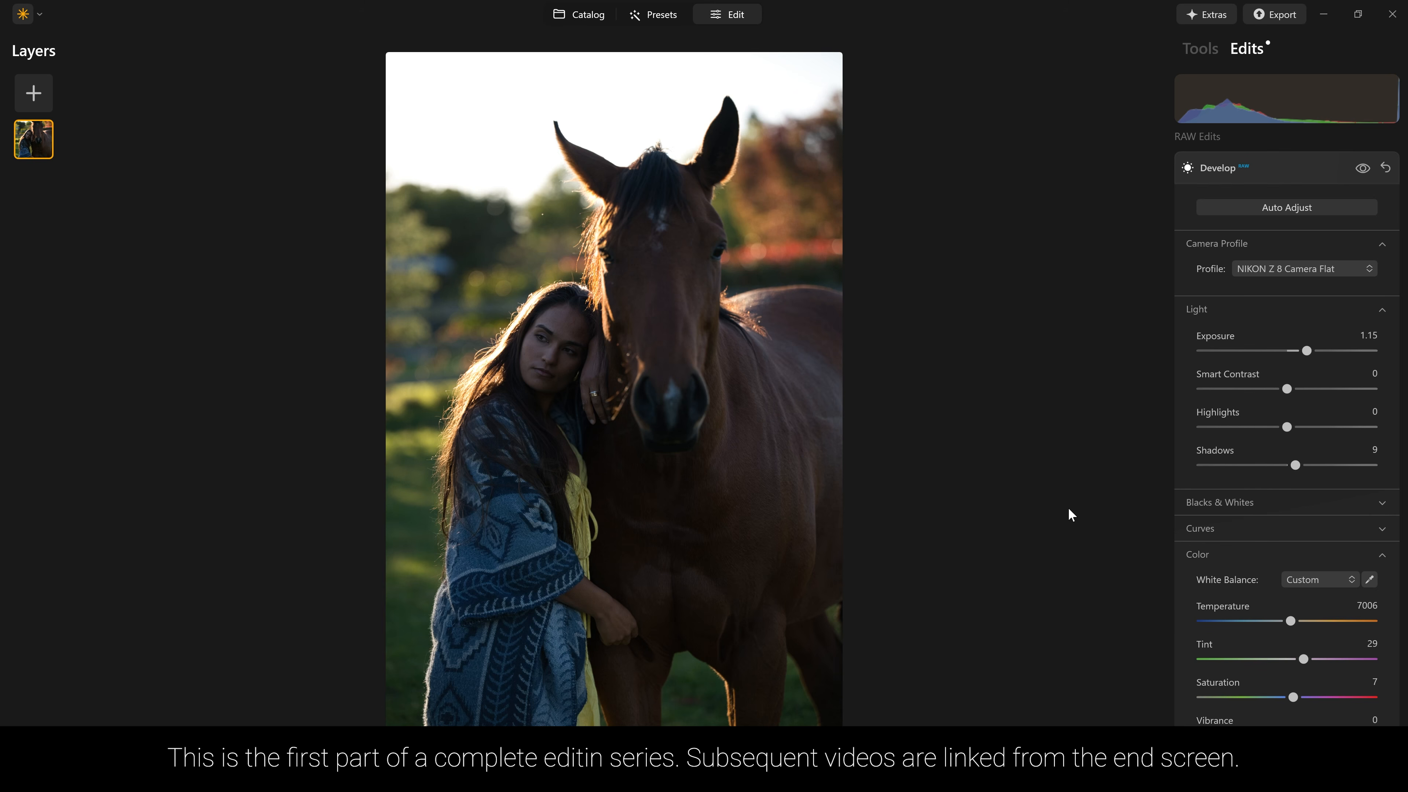
pyautogui.press('\\')
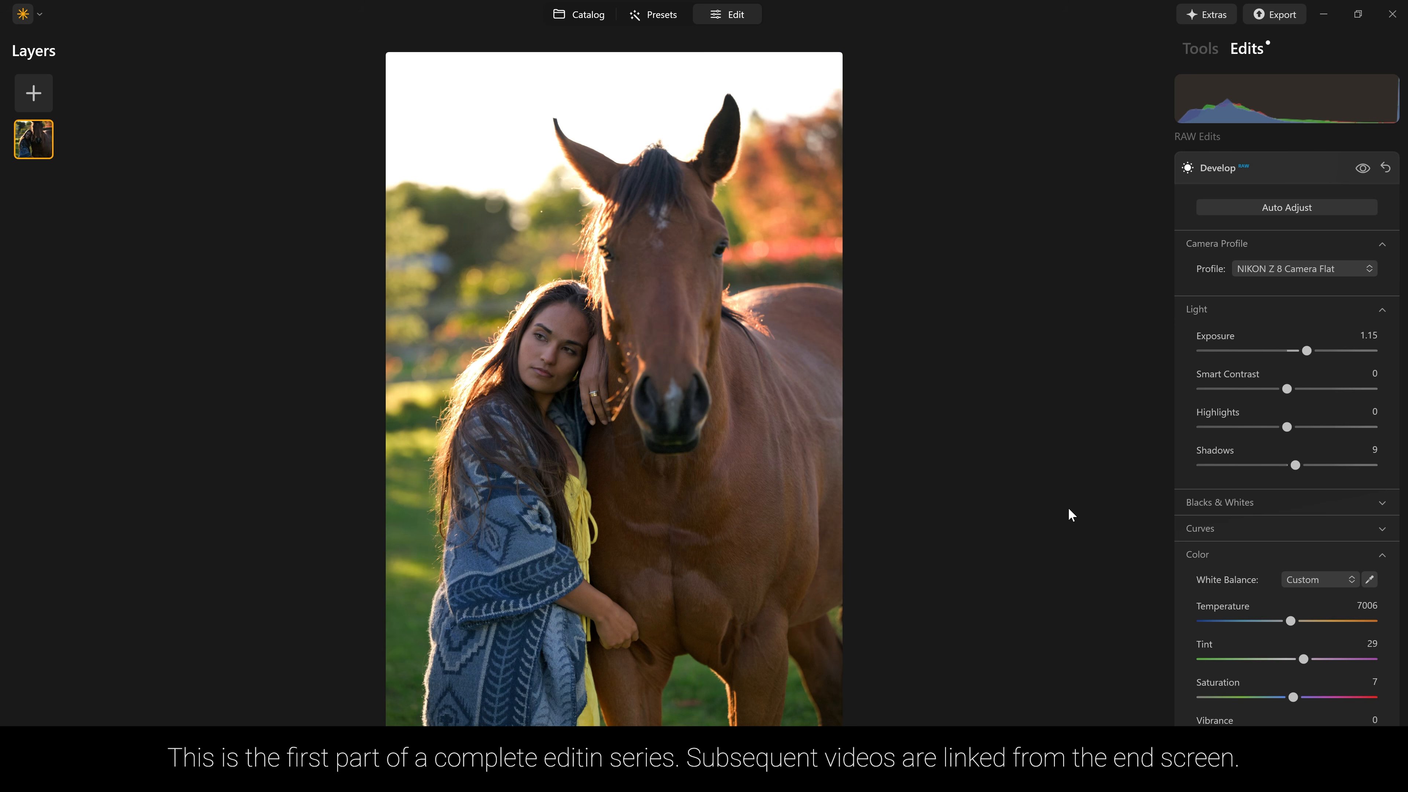
# Compare the photo in a split before/after view, then close that view and open the Develop Curves controls.
pyautogui.click(1119, 778)
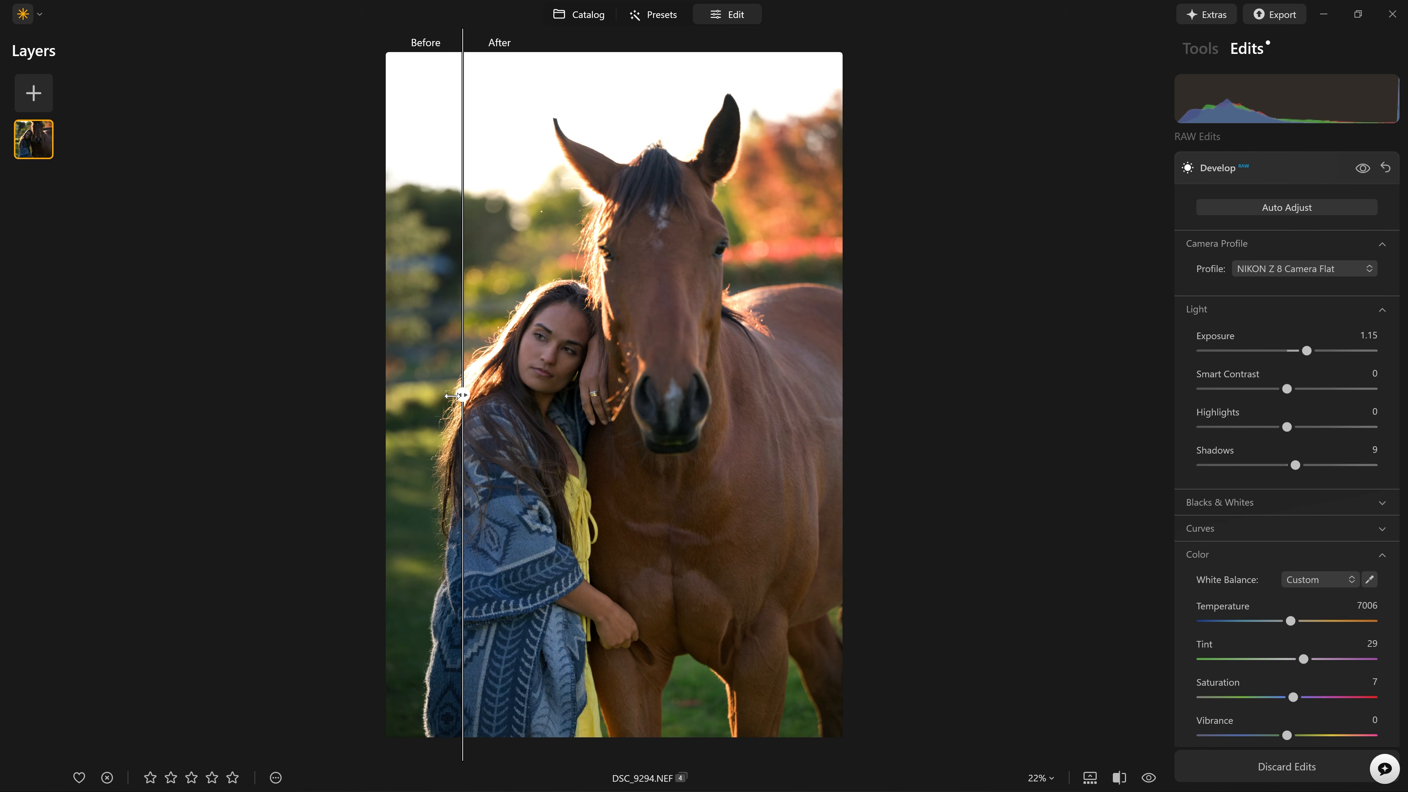
pyautogui.moveTo(453, 395)
pyautogui.mouseDown()
pyautogui.moveTo(710, 396)
pyautogui.moveTo(809, 425)
pyautogui.moveTo(411, 393)
pyautogui.moveTo(764, 396)
pyautogui.moveTo(462, 396)
pyautogui.mouseUp()
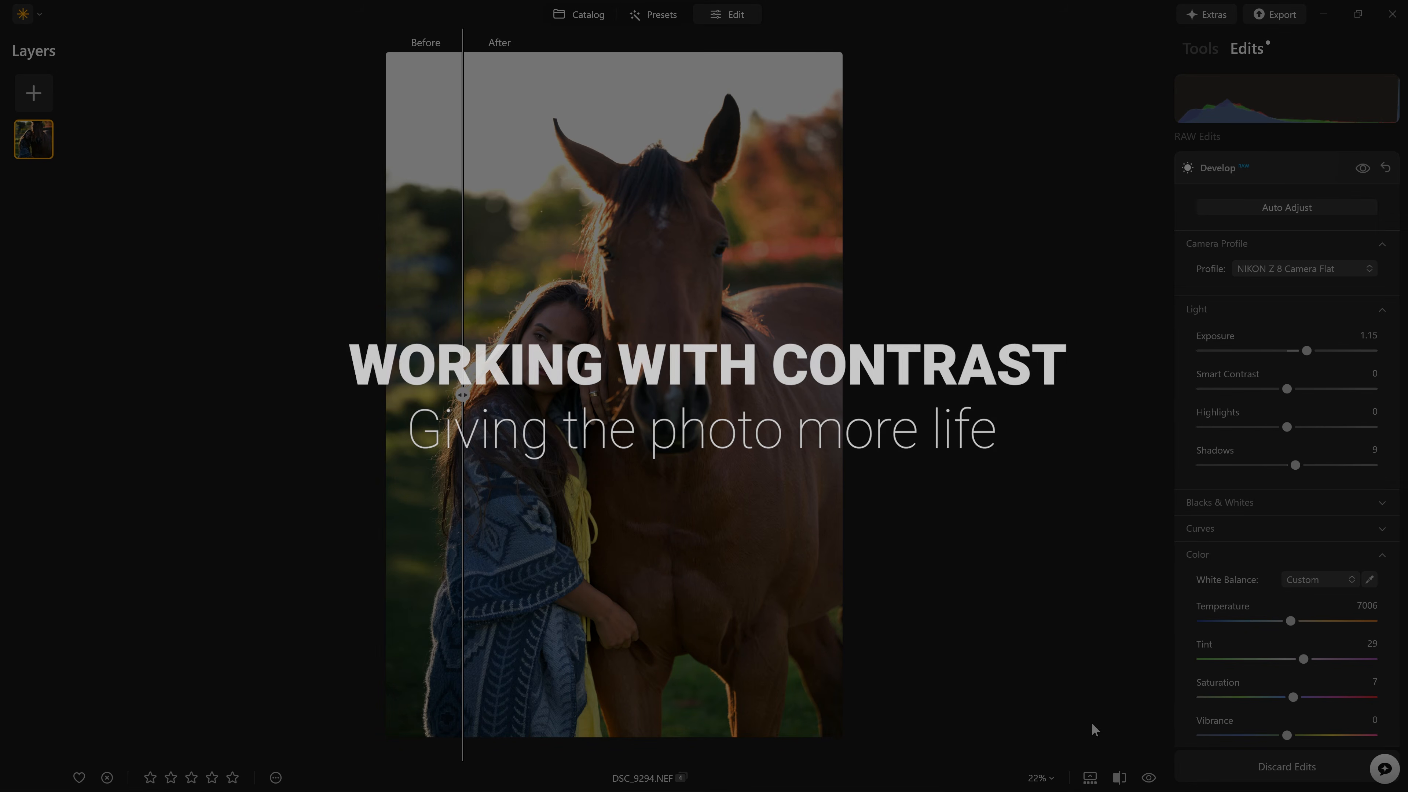
pyautogui.click(1201, 528)
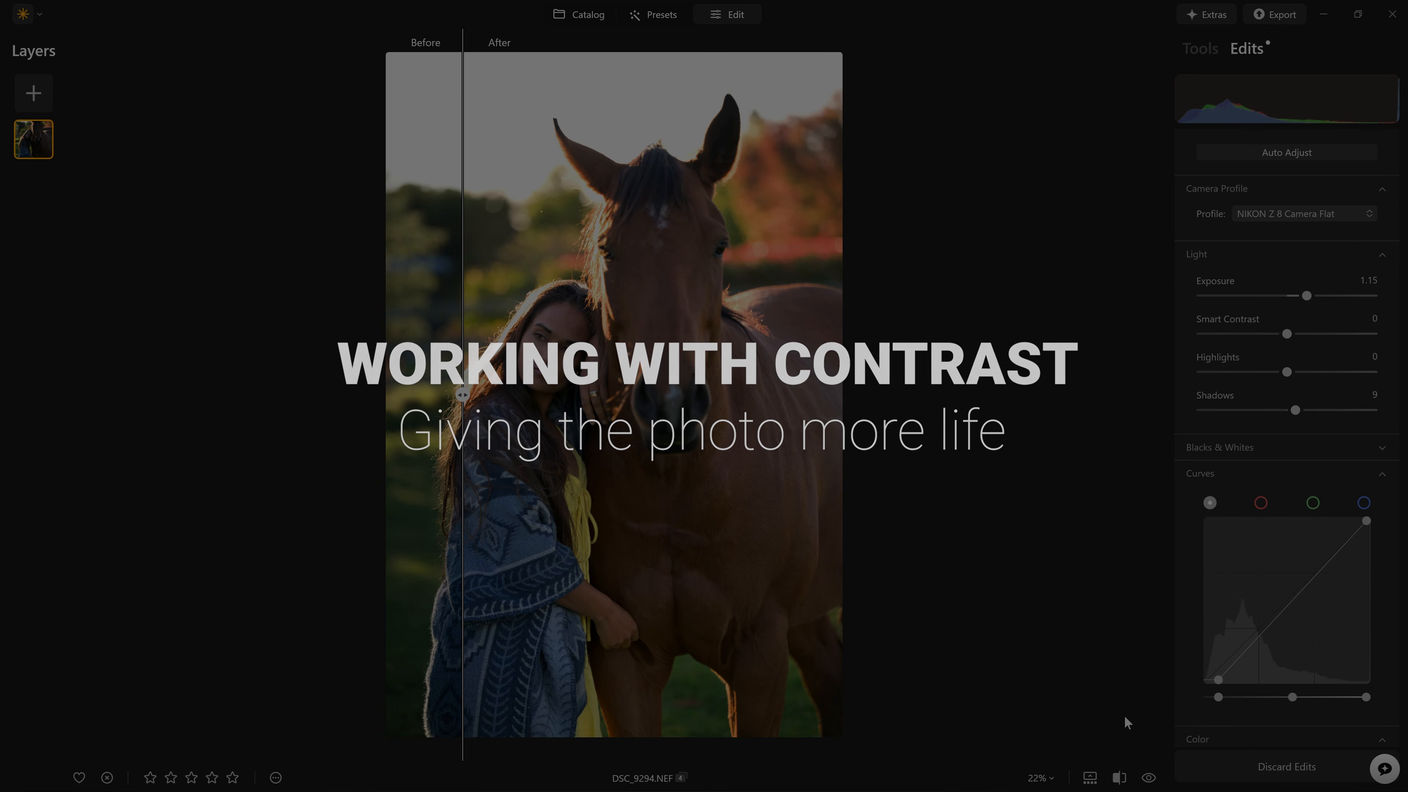
pyautogui.click(1120, 779)
pyautogui.scroll(-5, 1217, 541)
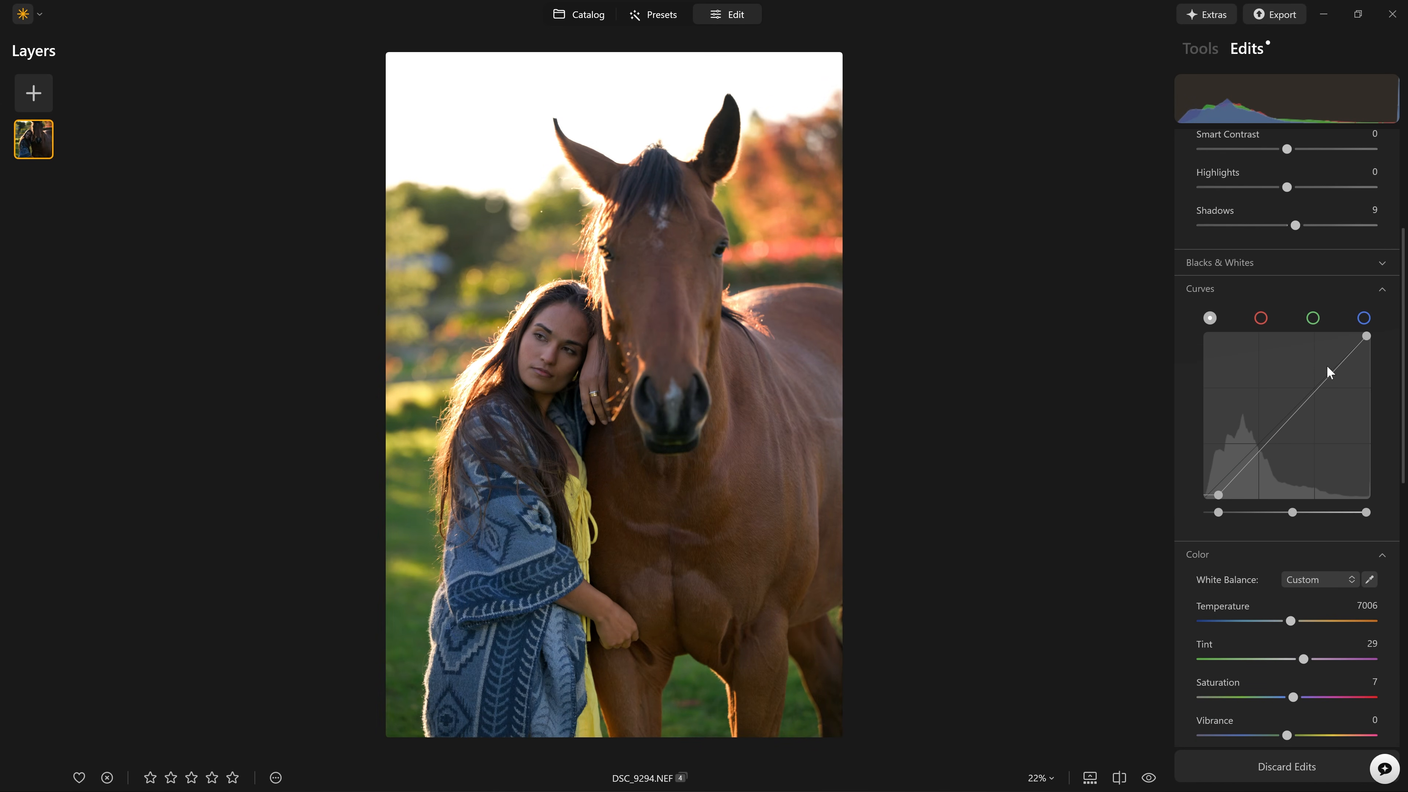
# Try moving the curve's white point far inward, restore it, and check the clipping warnings in the photo.
pyautogui.moveTo(1368, 337); pyautogui.dragTo(1289, 325)
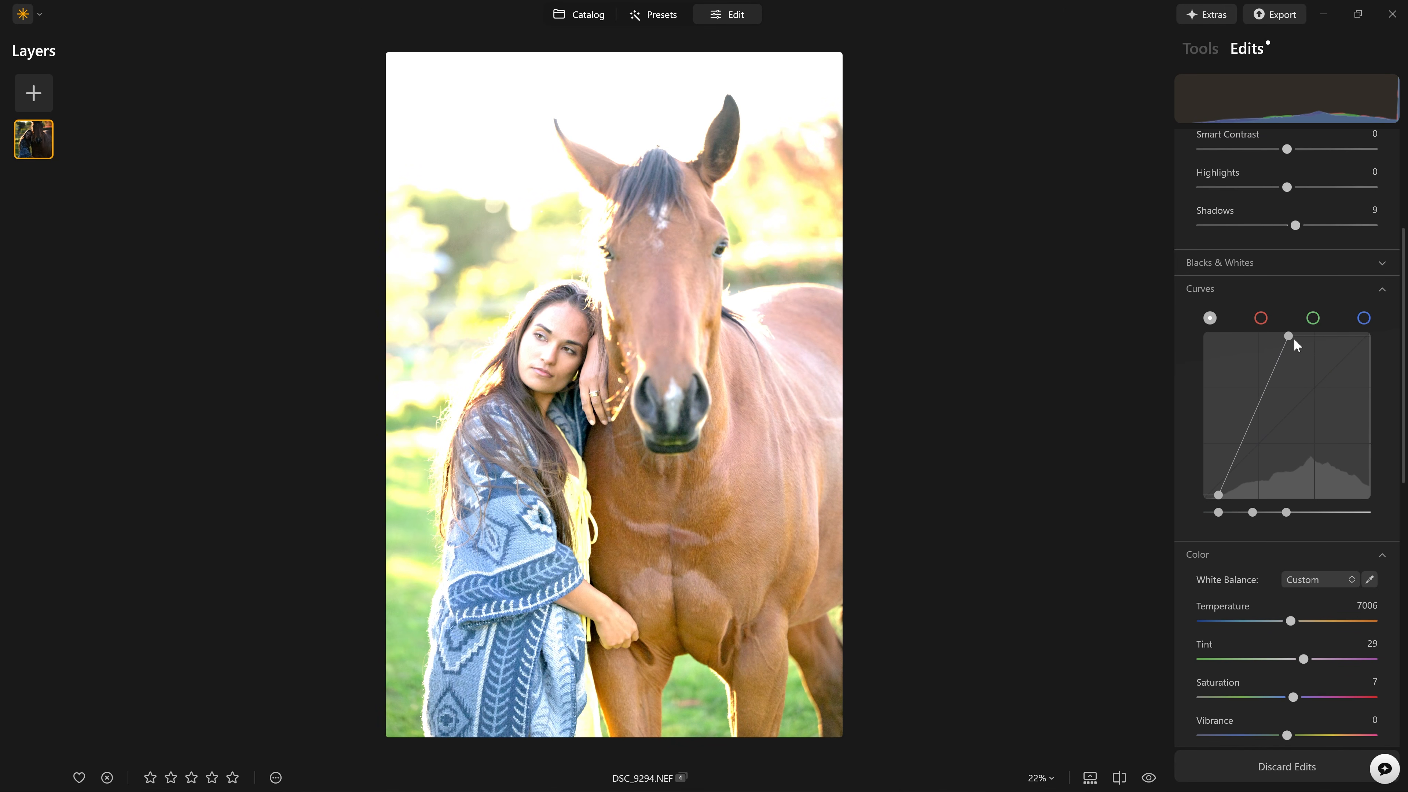
pyautogui.moveTo(1290, 336); pyautogui.dragTo(1370, 333)
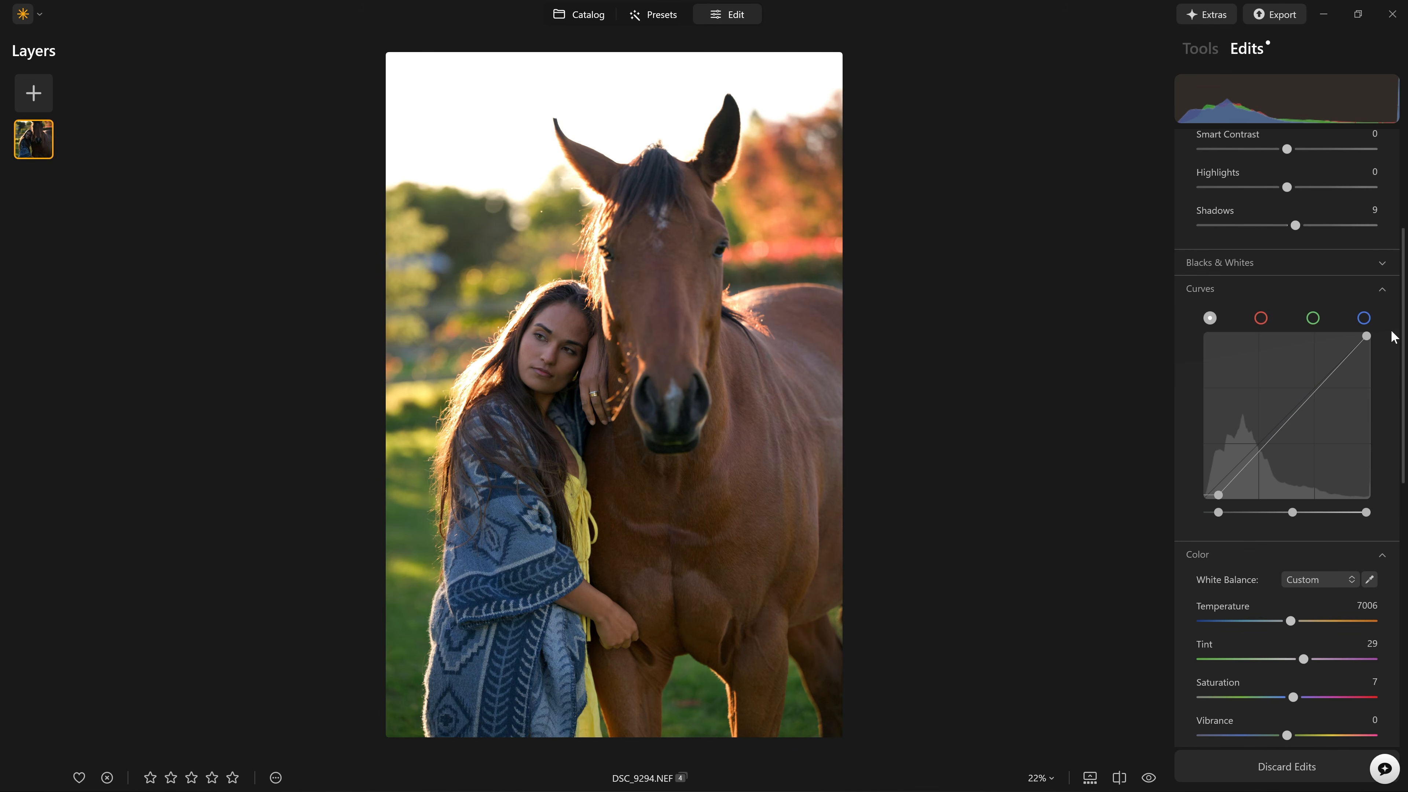
pyautogui.press('j')
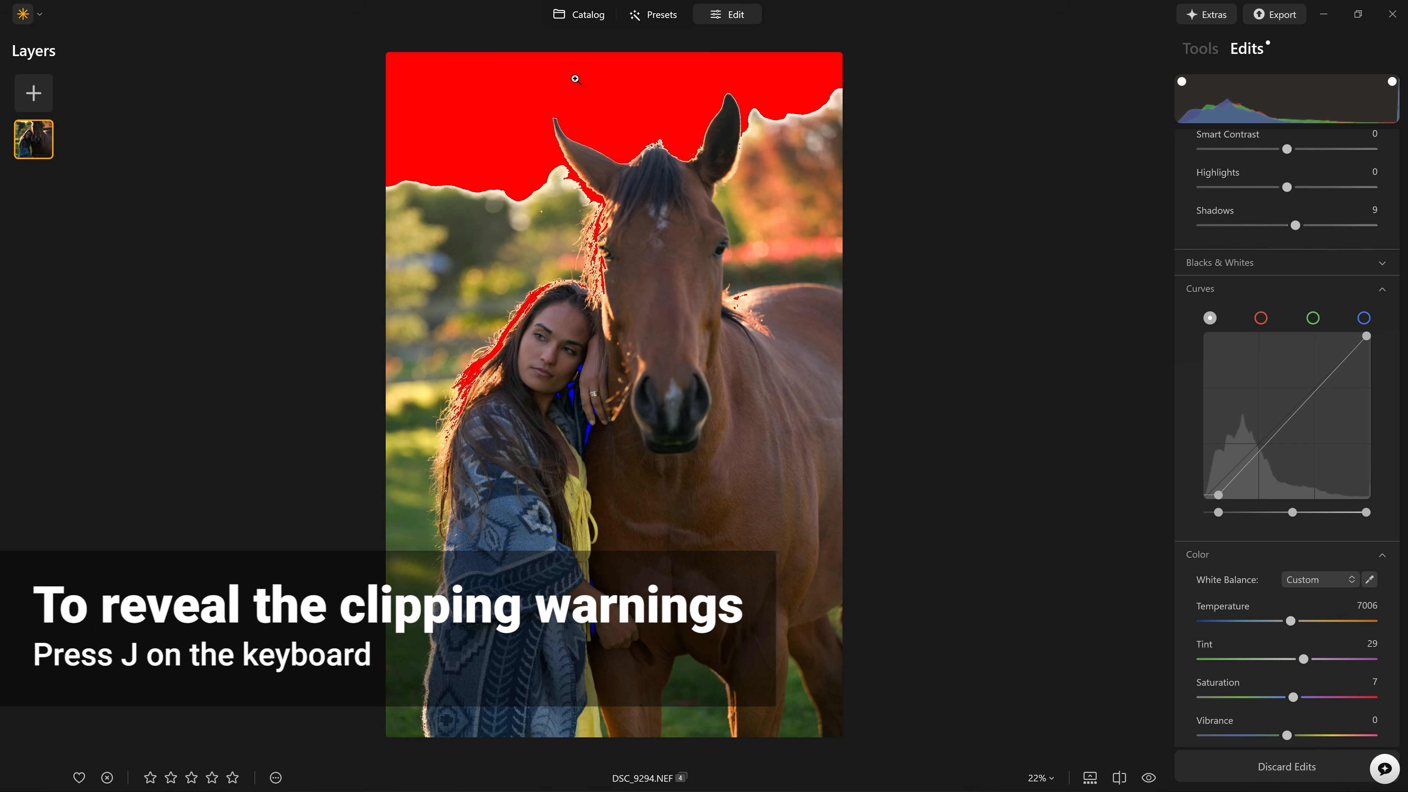
pyautogui.press('j')
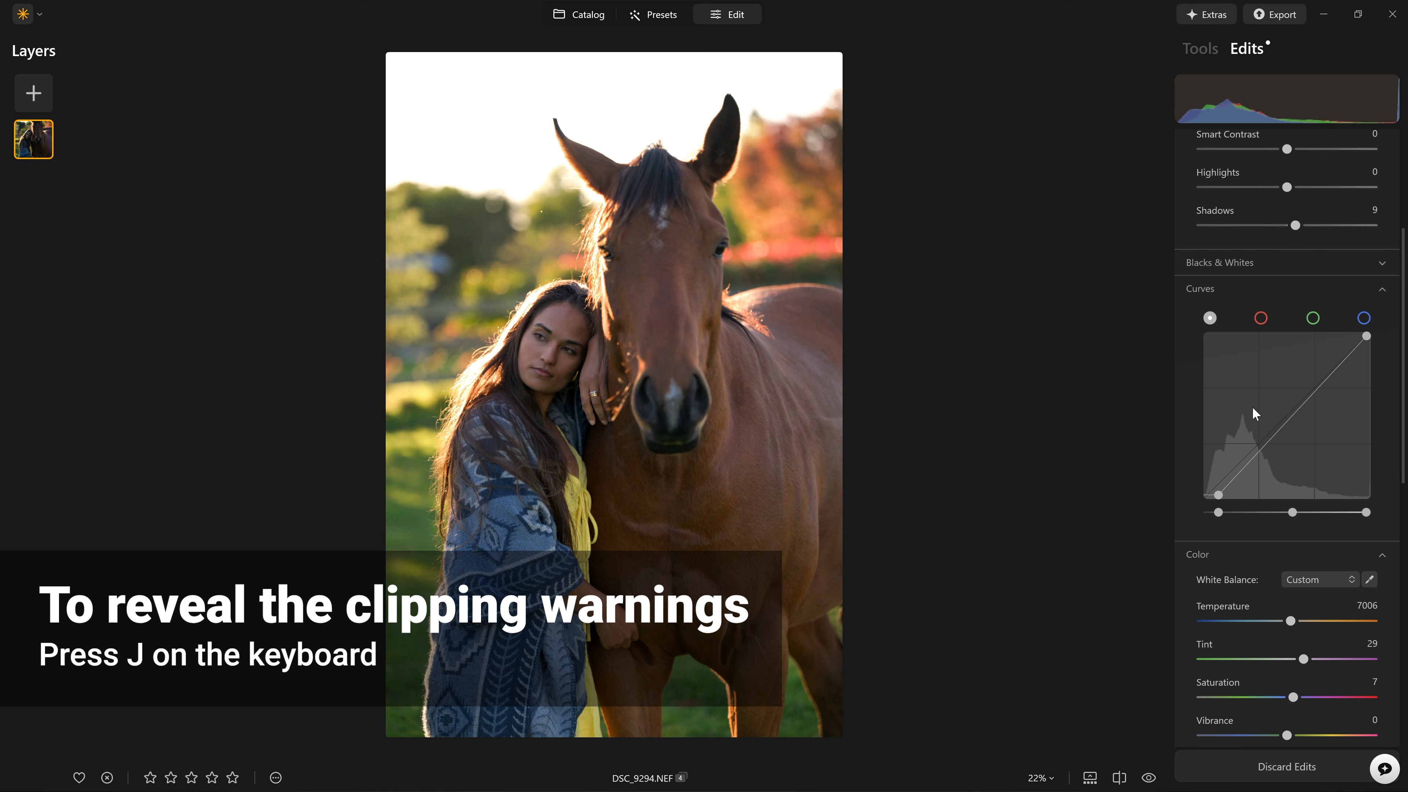
# Add a slightly raised midtone point to the tone curve, and try exaggerated shadow and highlight points before removing them.
pyautogui.moveTo(1245, 461); pyautogui.dragTo(1279, 418)
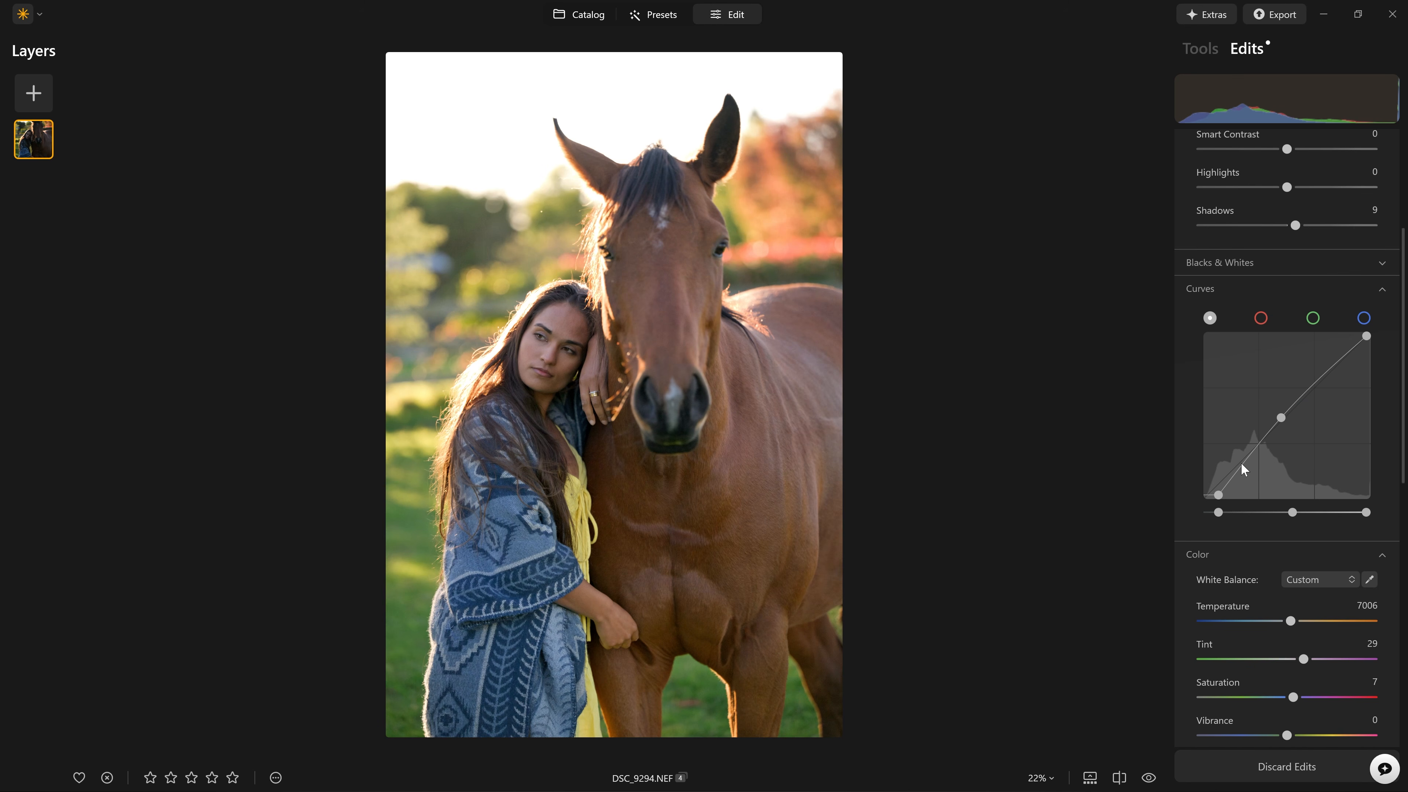
pyautogui.moveTo(1242, 464); pyautogui.dragTo(1236, 456)
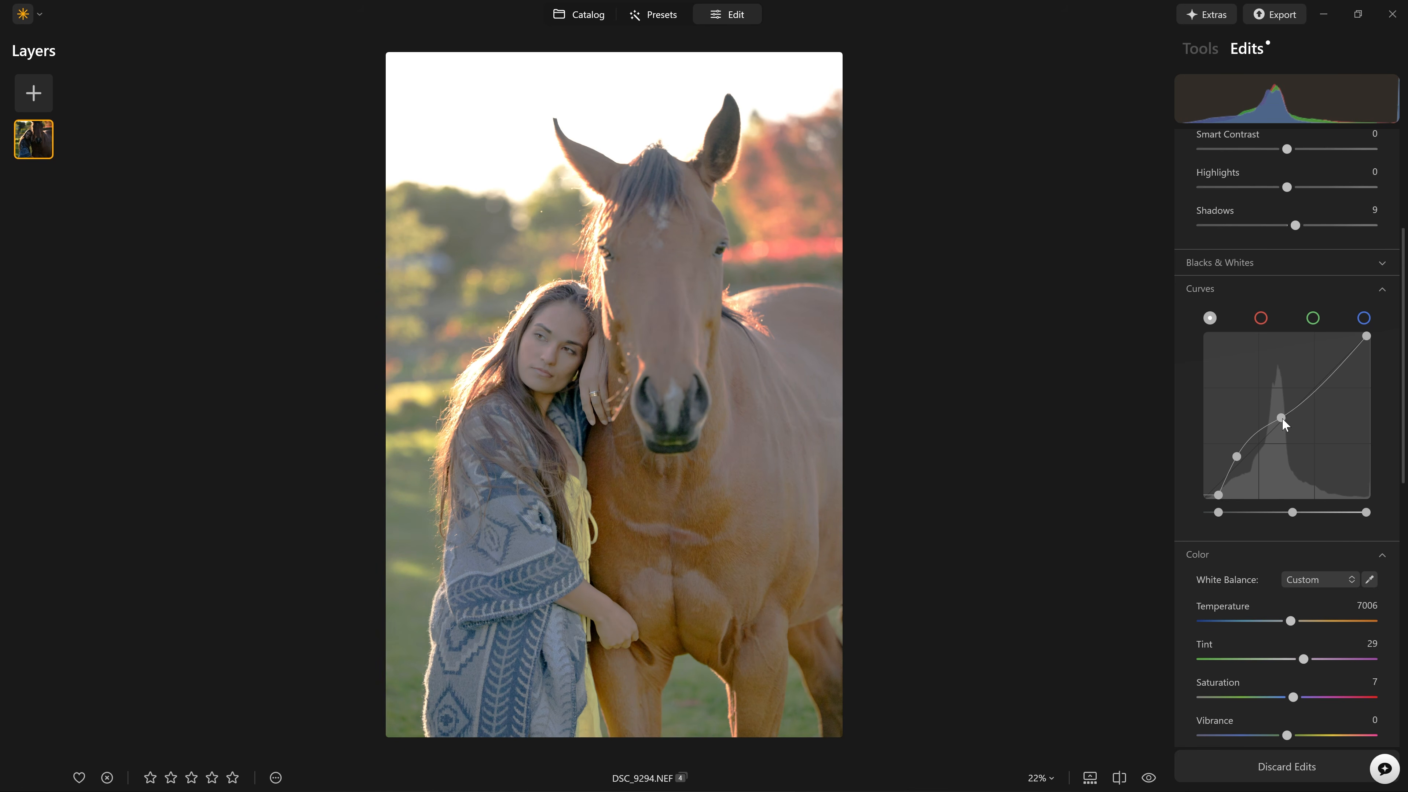
pyautogui.moveTo(1238, 457)
pyautogui.mouseDown()
pyautogui.moveTo(1234, 425)
pyautogui.moveTo(1253, 465)
pyautogui.mouseUp()
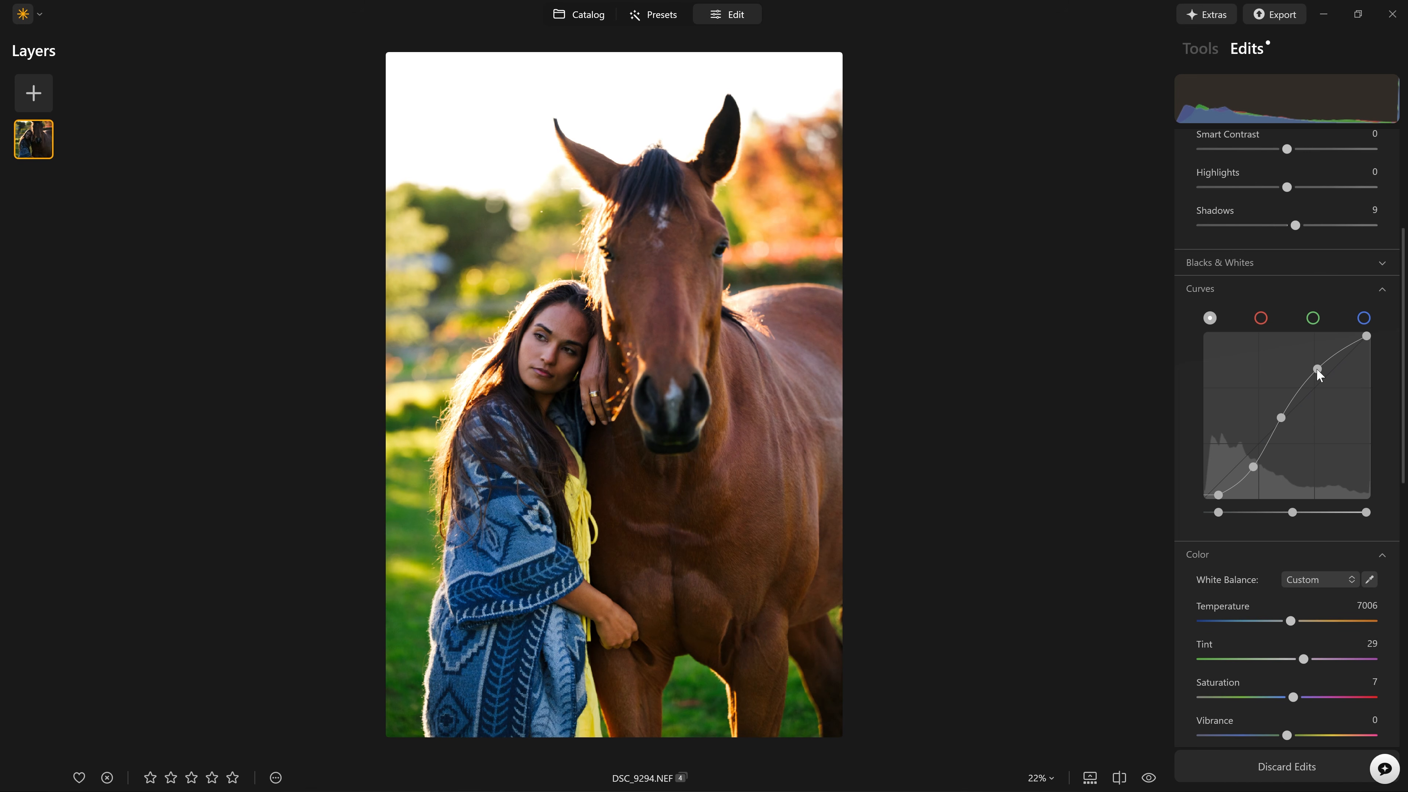
pyautogui.moveTo(1317, 369); pyautogui.dragTo(1312, 370)
pyautogui.moveTo(1252, 468); pyautogui.dragTo(1242, 461)
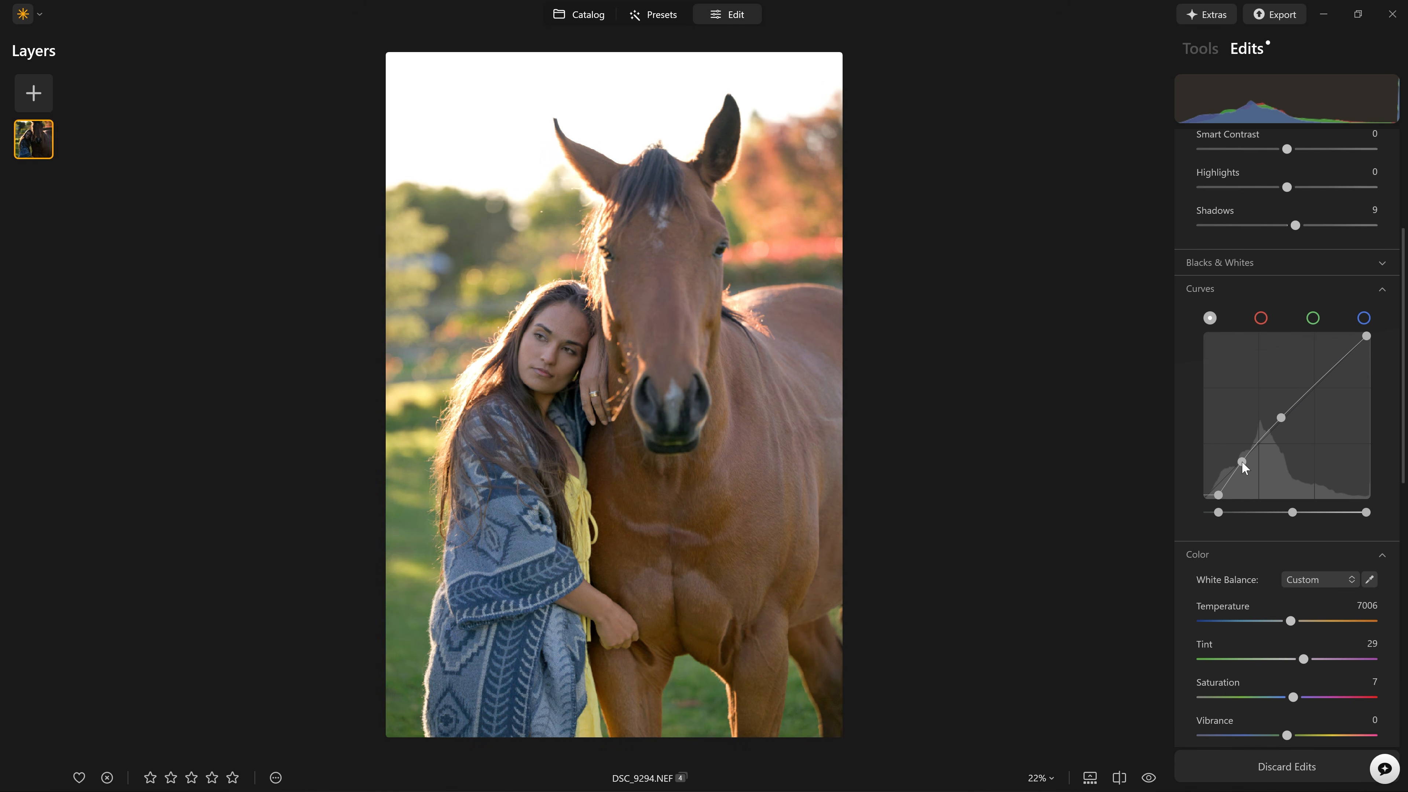
pyautogui.doubleClick(1242, 461)
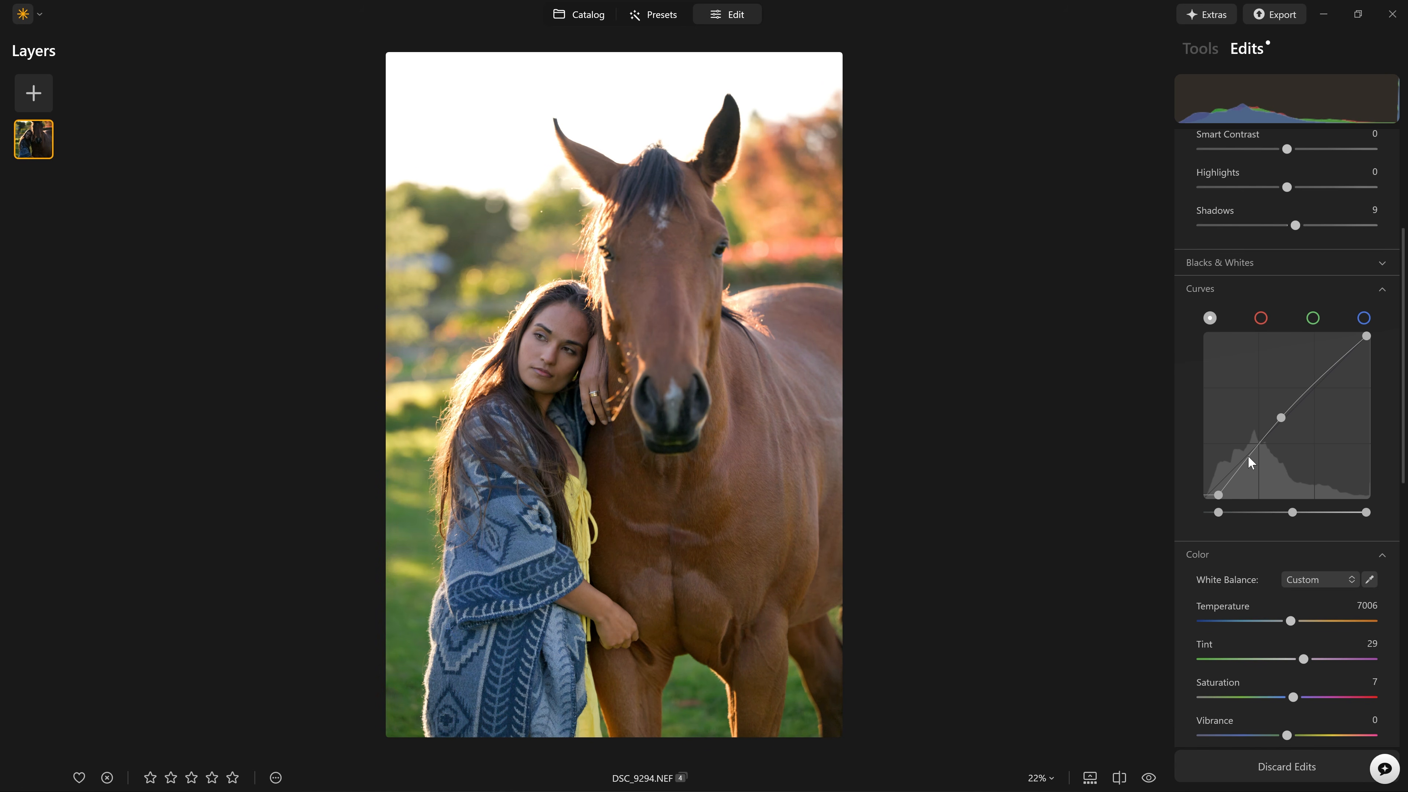
# Shape a gentle S-curve by adding a slightly lowered shadow point and a slightly raised highlight point.
pyautogui.moveTo(1248, 456); pyautogui.dragTo(1250, 460)
pyautogui.moveTo(1322, 374)
pyautogui.mouseDown()
pyautogui.moveTo(1305, 365)
pyautogui.moveTo(1290, 395)
pyautogui.moveTo(1310, 385)
pyautogui.mouseUp()
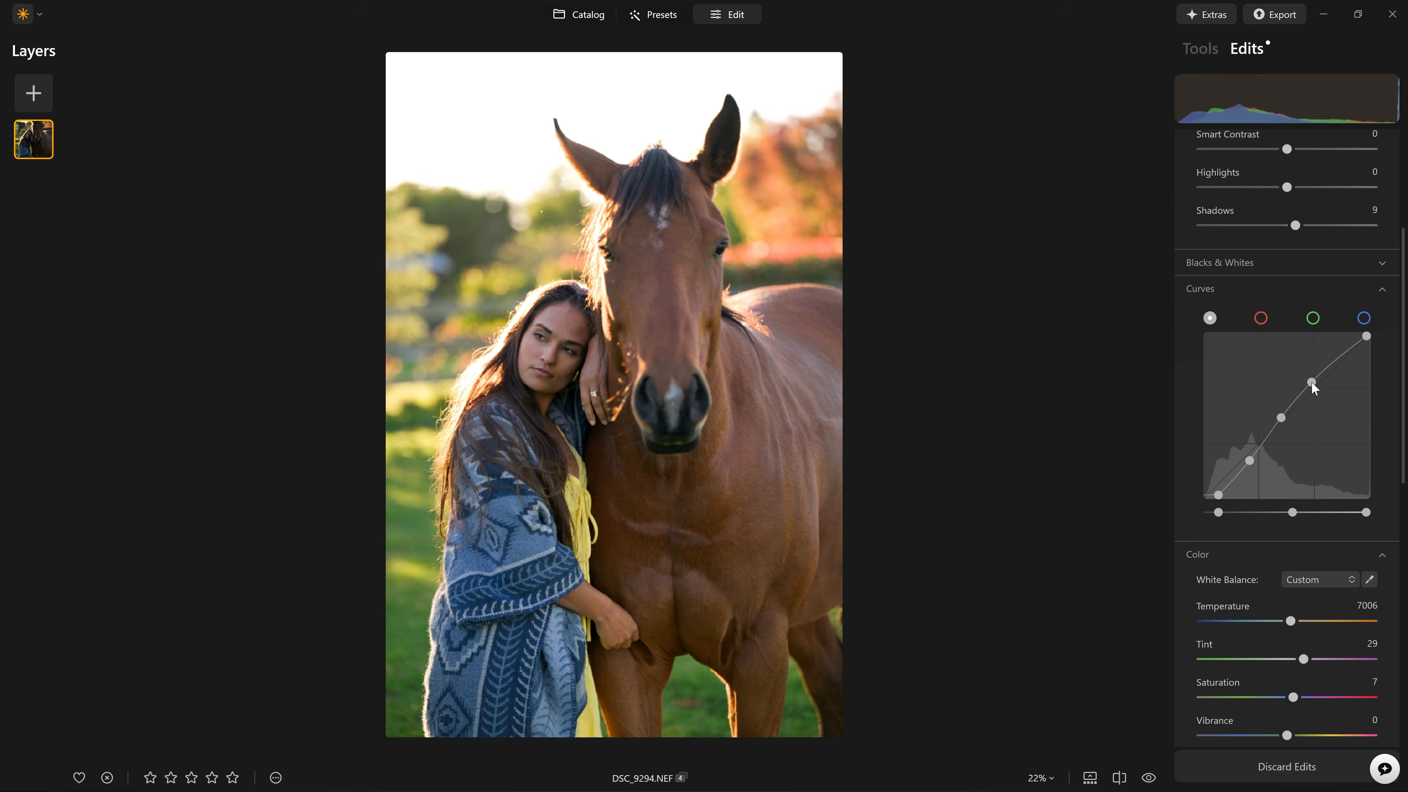
# Compare the photo with the S-curve contrast applied against the unedited original.
pyautogui.press('\\')
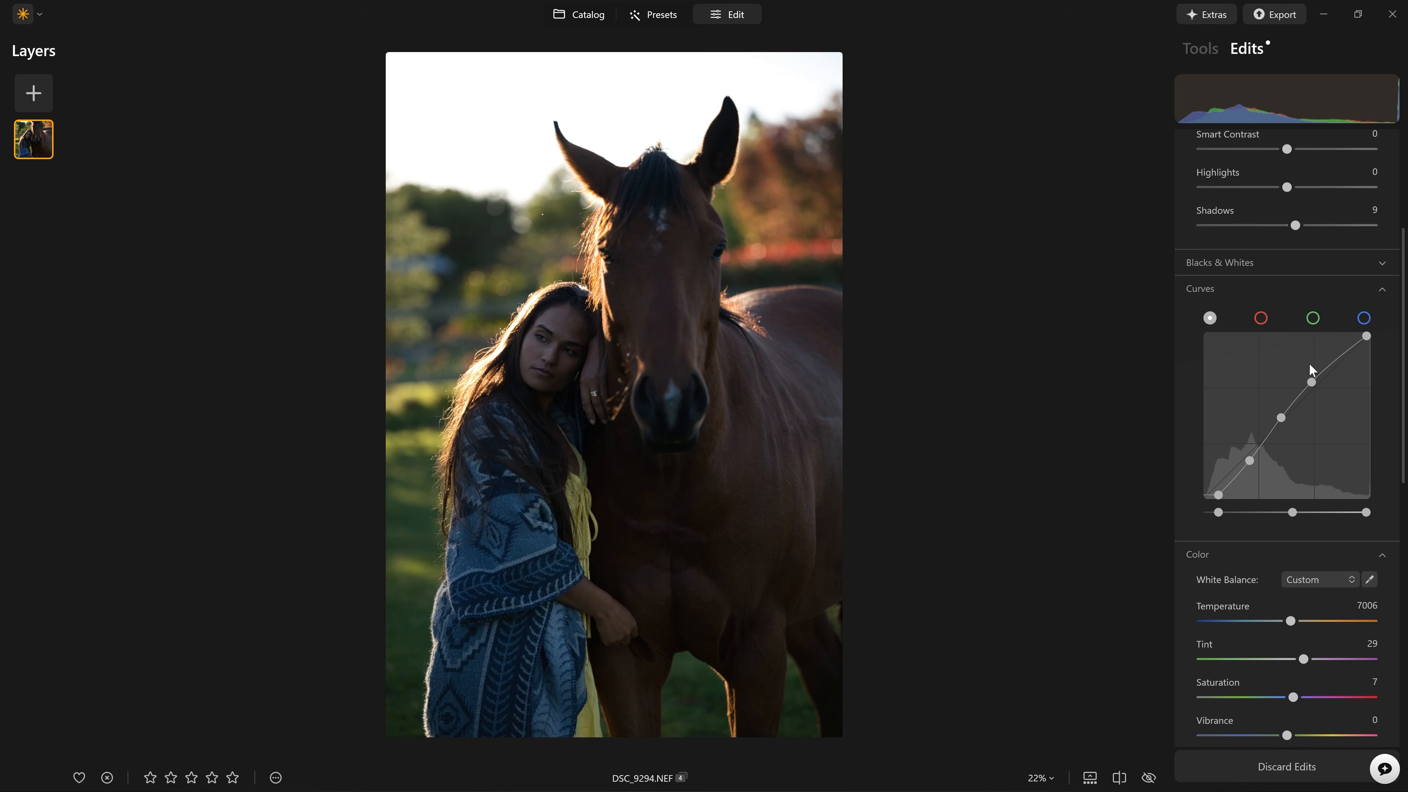
pyautogui.press('\\')
pyautogui.press('\\')
pyautogui.press('\\')
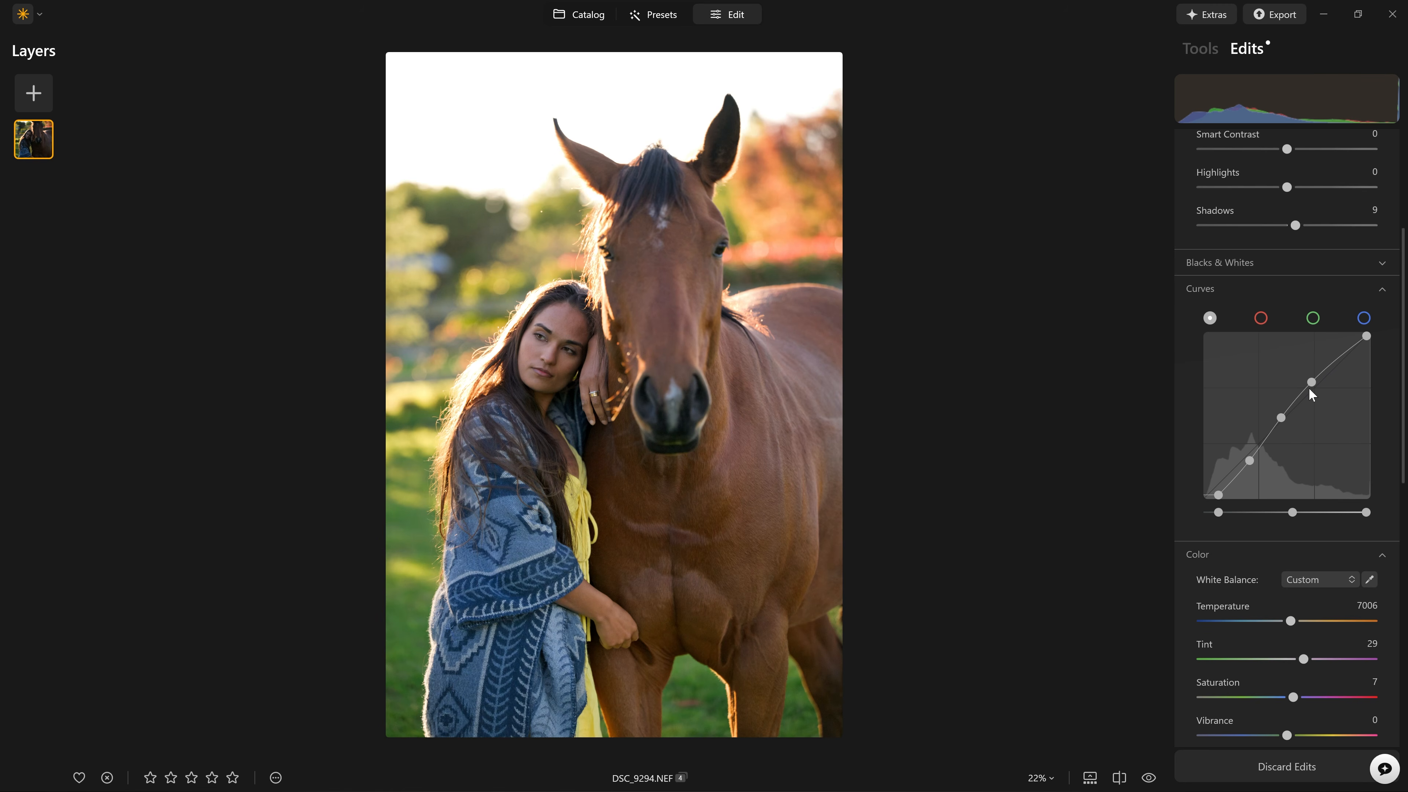
pyautogui.press('\\')
pyautogui.press('\\')
pyautogui.press('\\')
pyautogui.press('\\')
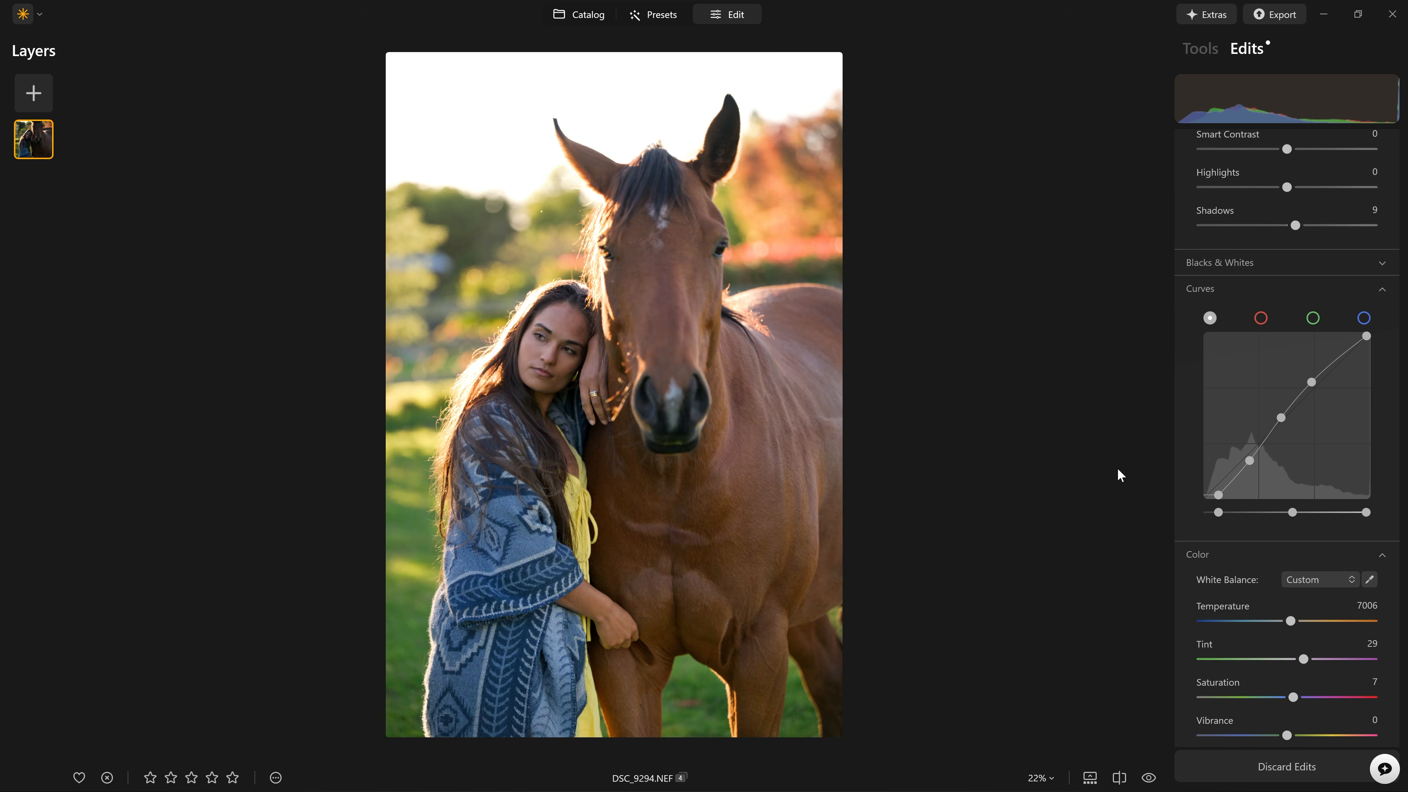